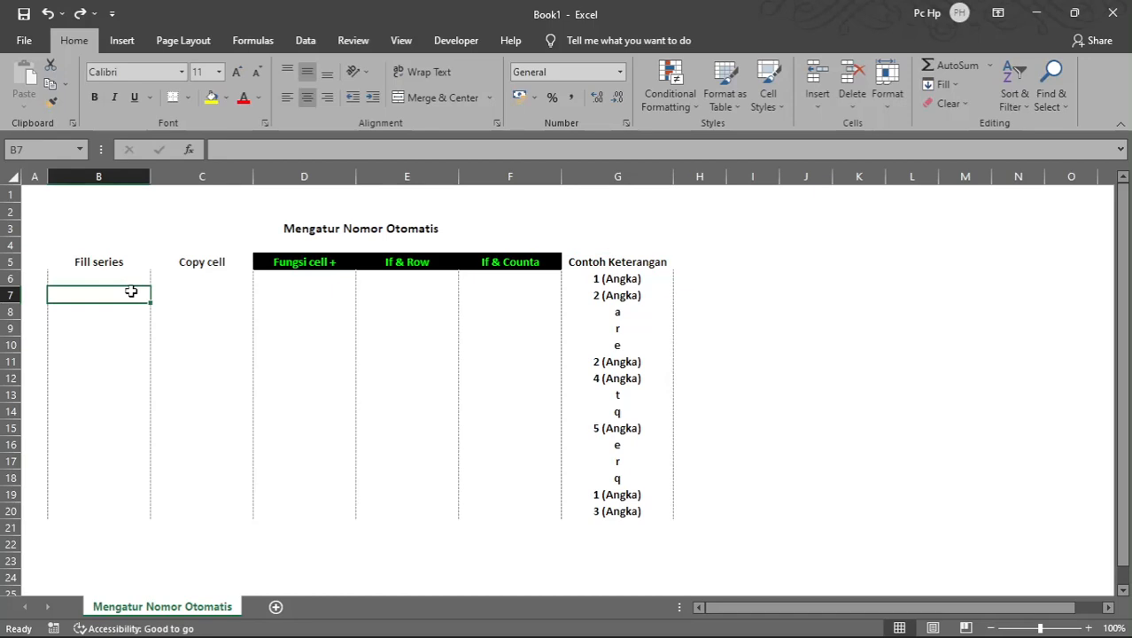
# Enter 1 in cell B6 under the Fill series heading and reselect that cell.
pyautogui.press('Up')
pyautogui.write('1')
pyautogui.press('Return')
pyautogui.press('Up')
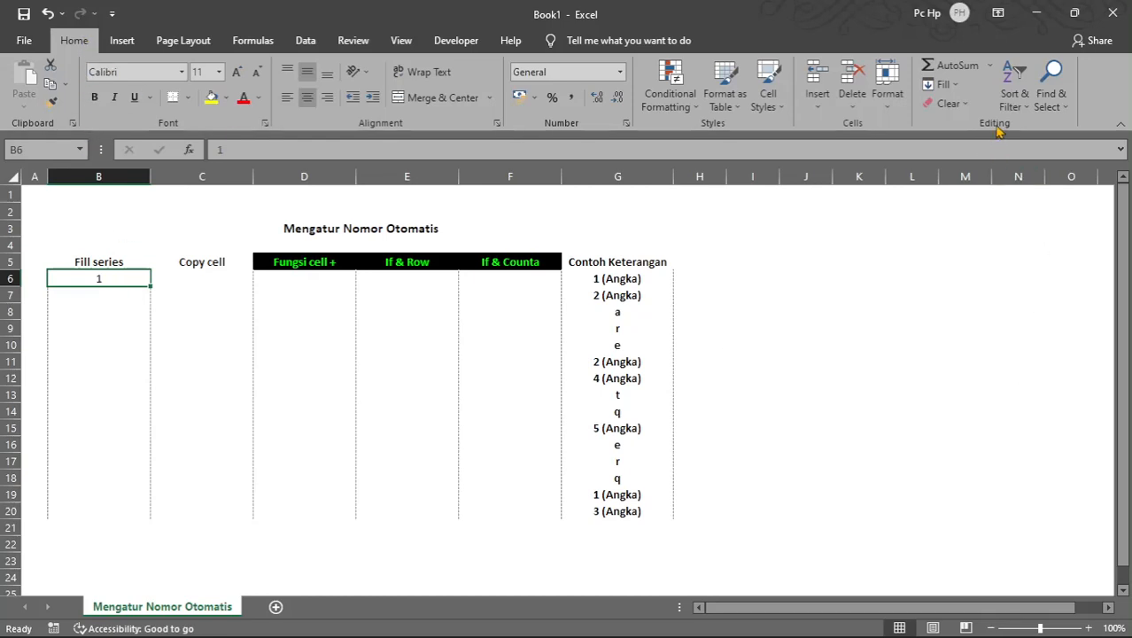
# Try a linear series along row 6 from B6 with step value 1 and stop value 1000, and undo it.
pyautogui.click(942, 84)
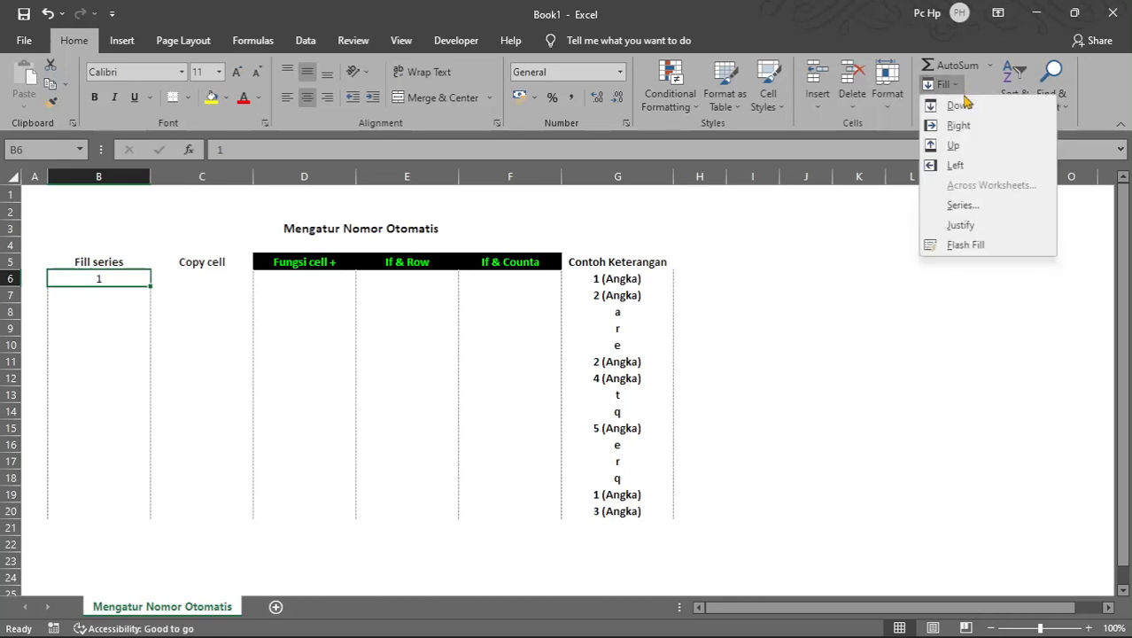
pyautogui.click(996, 205)
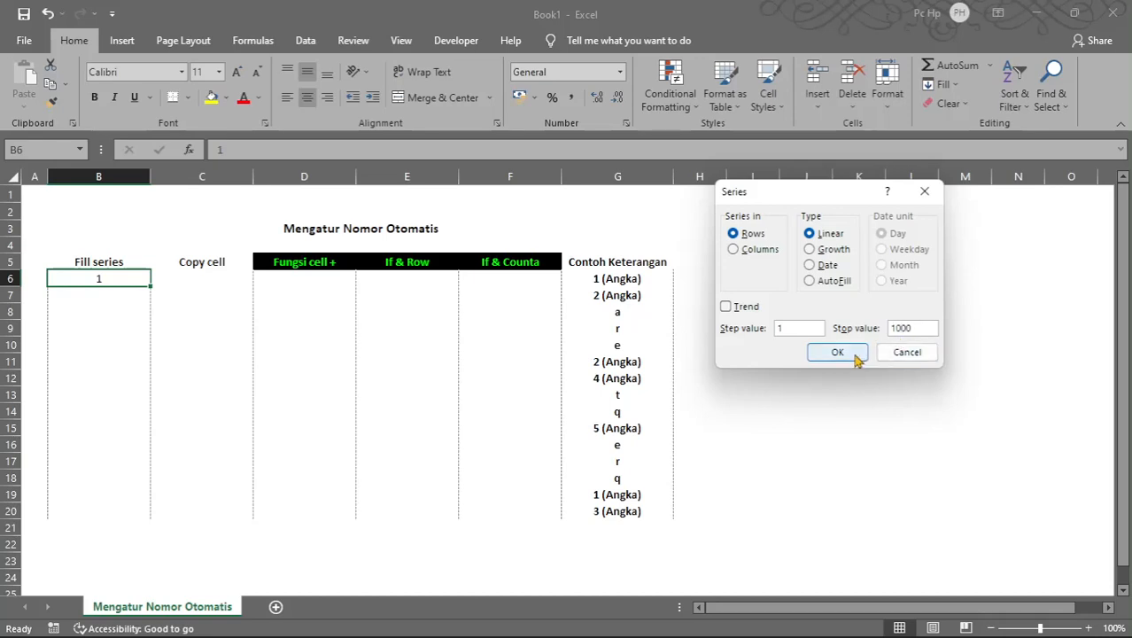
pyautogui.click(837, 353)
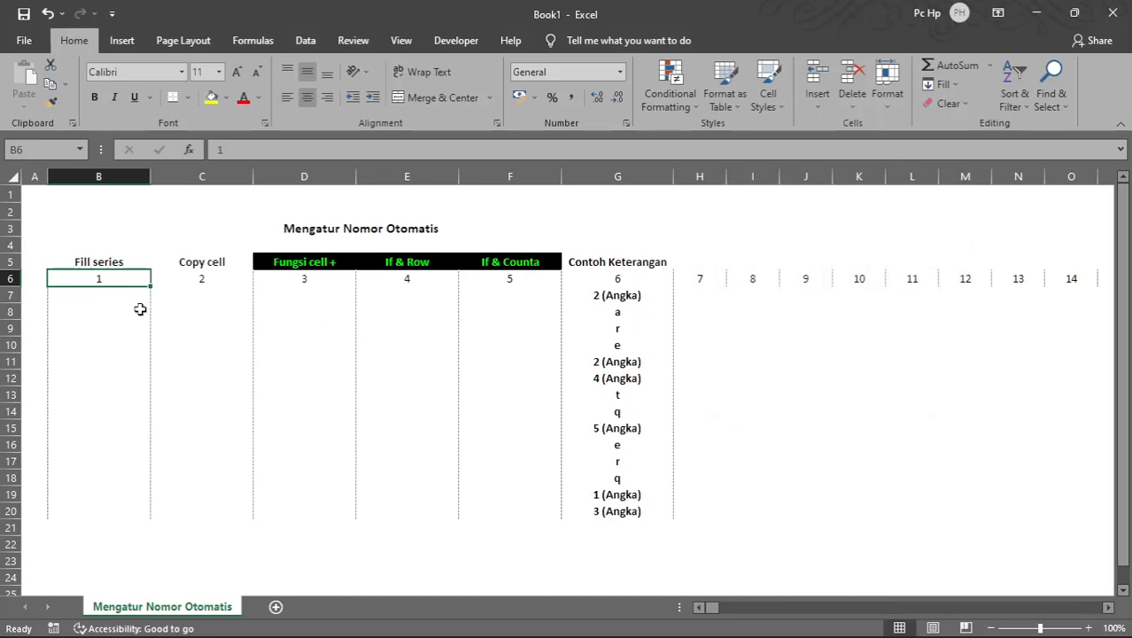
pyautogui.hotkey('ctrl', 'Right')
pyautogui.press('Left')
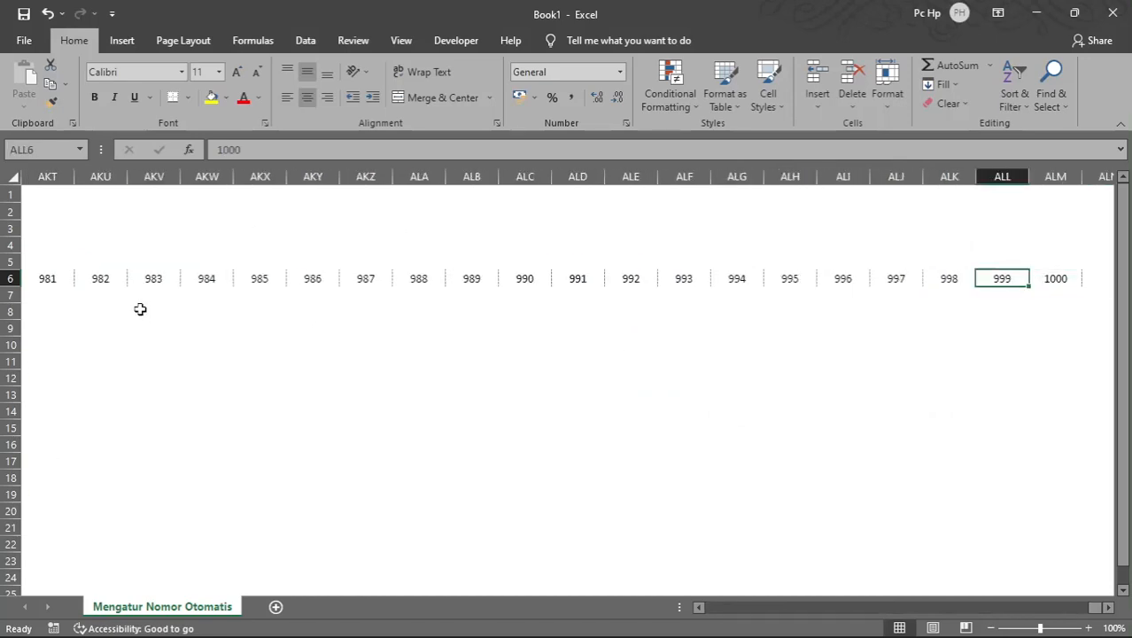
pyautogui.hotkey('ctrl', 'Left')
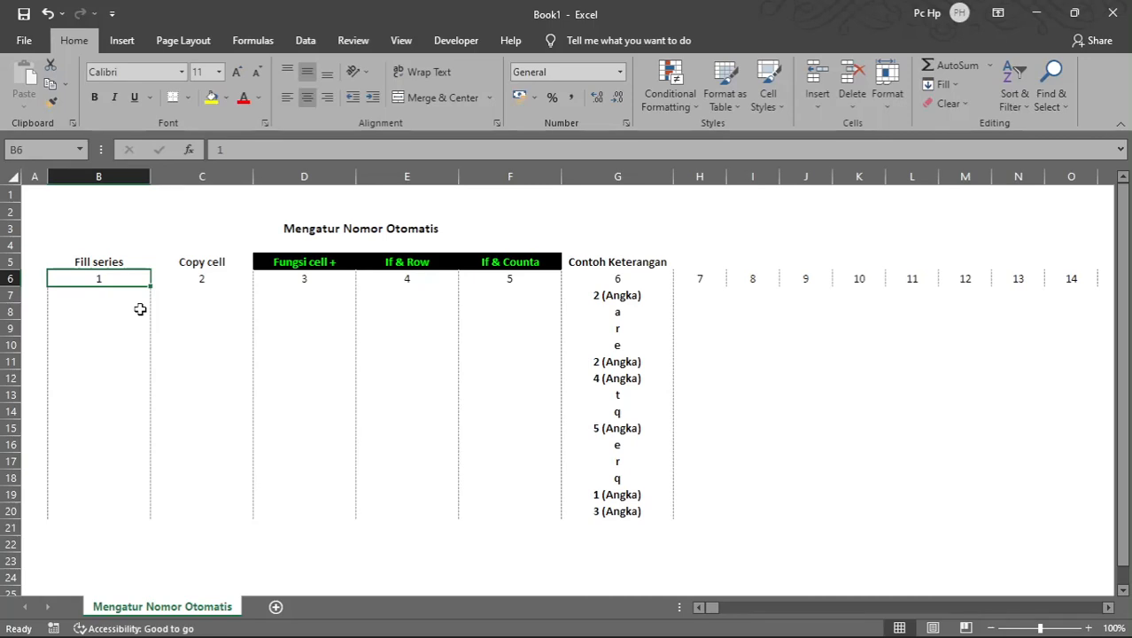
pyautogui.hotkey('ctrl', 'z')
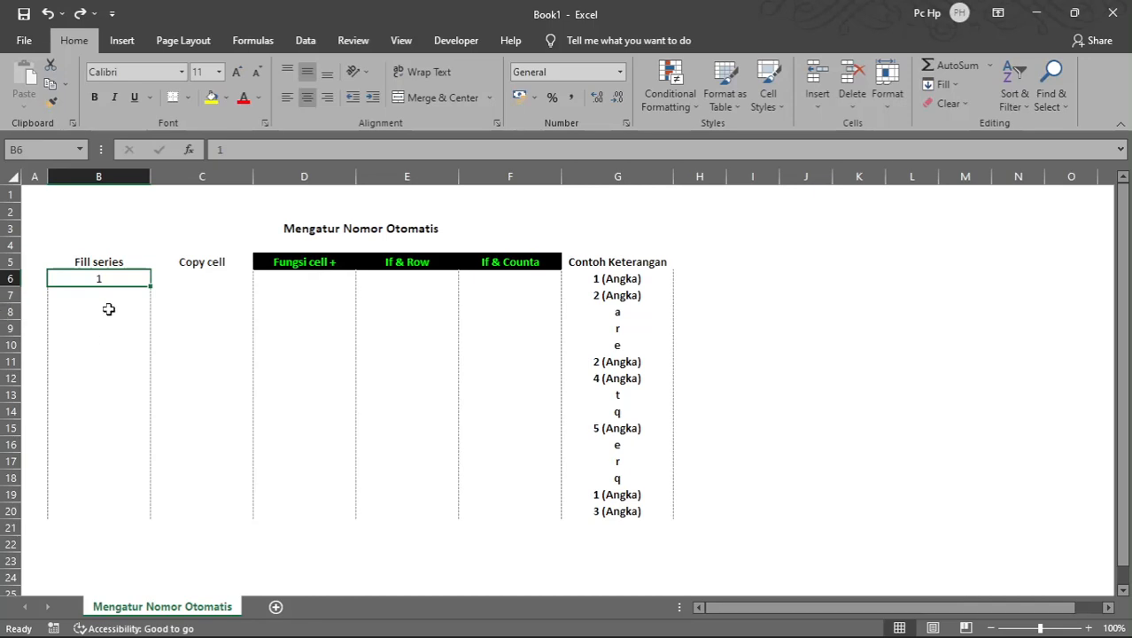
# Try to fill a linear series down column B from empty cell B7 with step value 1 and stop value 11.
pyautogui.click(100, 174)
pyautogui.click(114, 281)
pyautogui.click(150, 294)
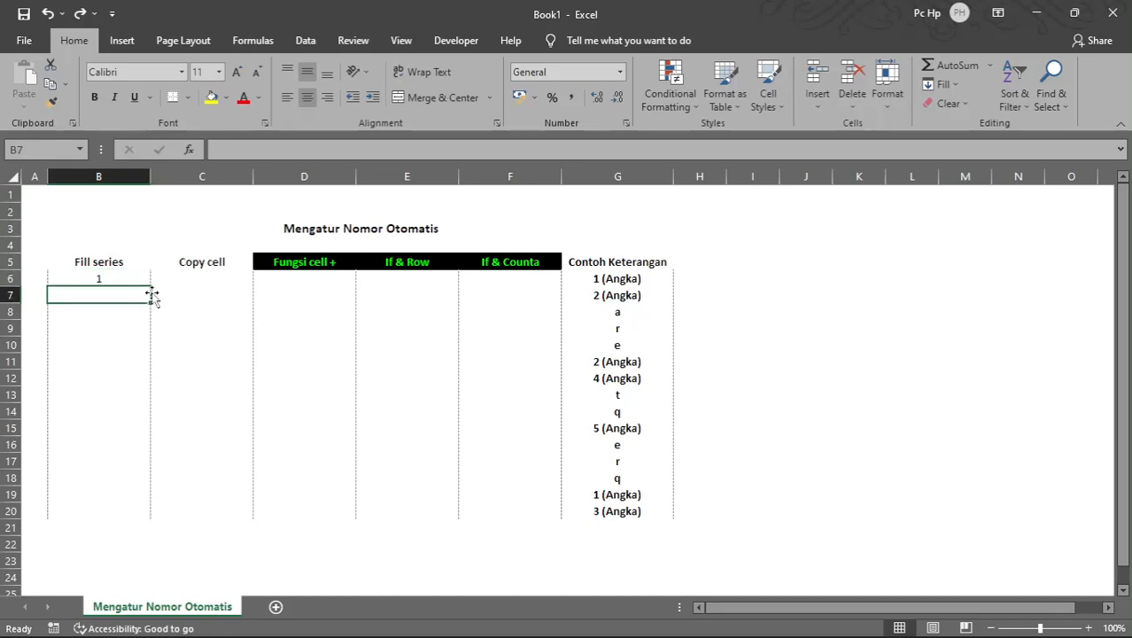
pyautogui.click(941, 84)
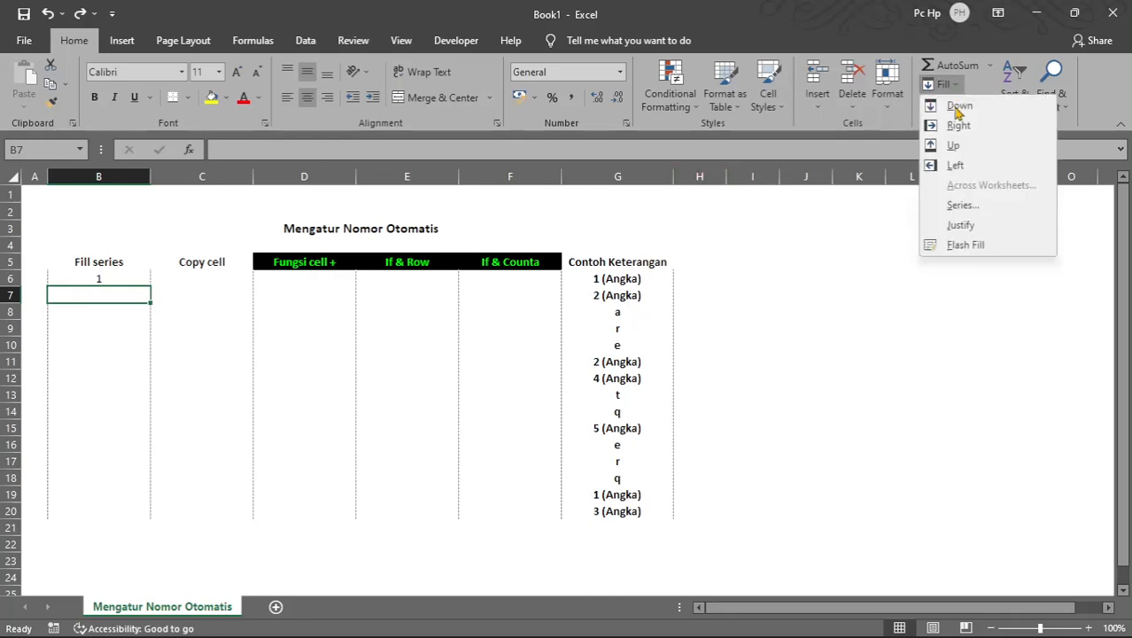
pyautogui.click(978, 207)
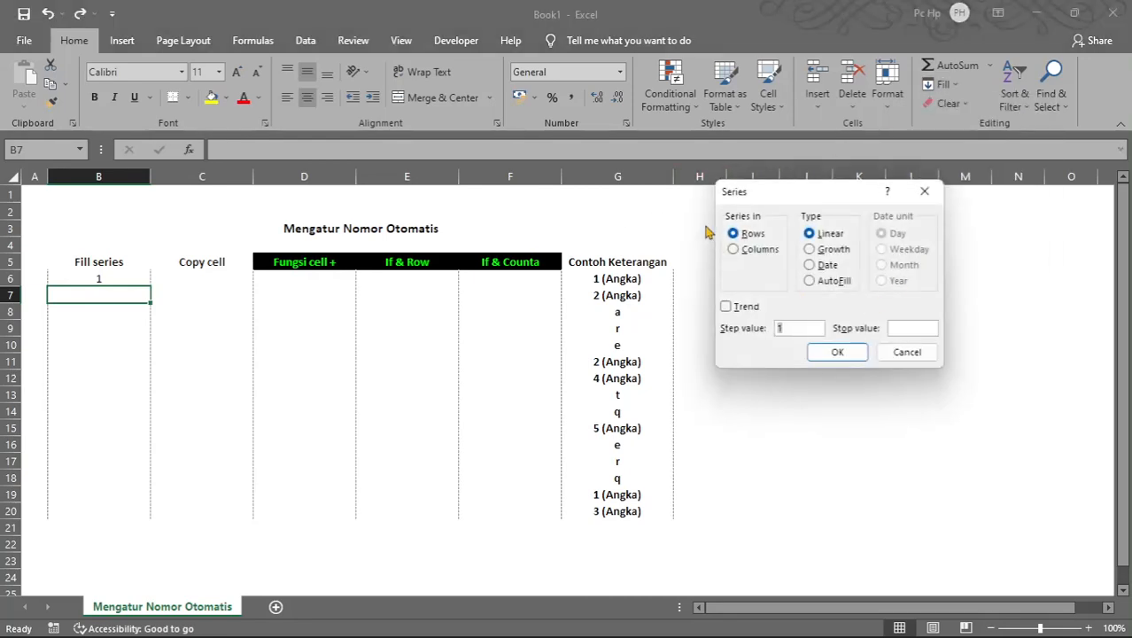
pyautogui.click(740, 249)
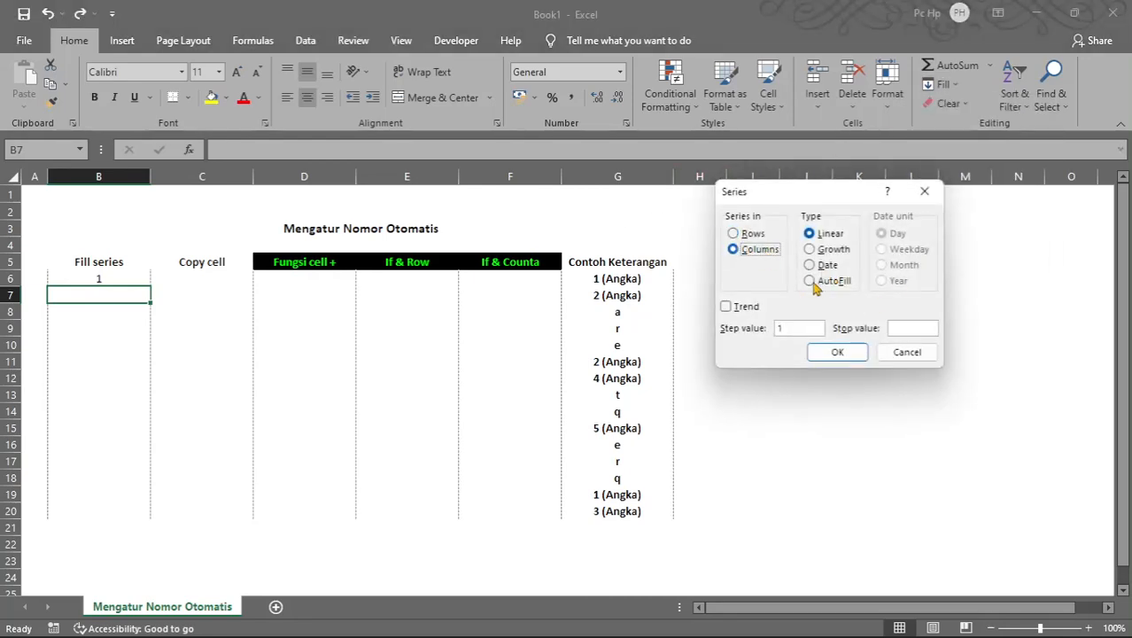
pyautogui.click(900, 325)
pyautogui.write('11')
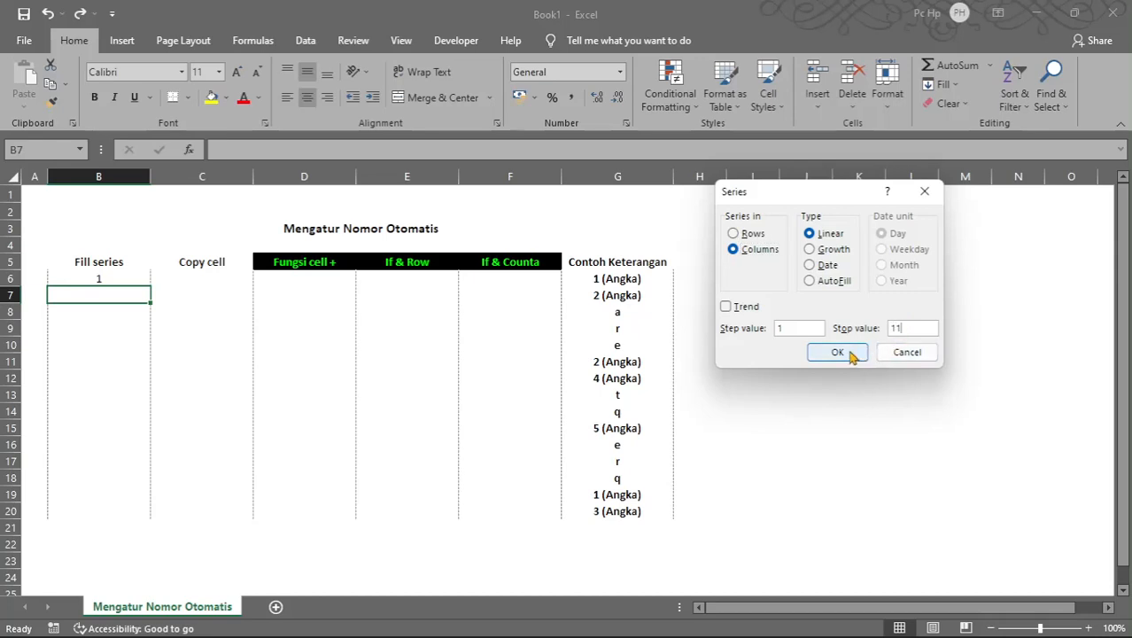
pyautogui.click(849, 353)
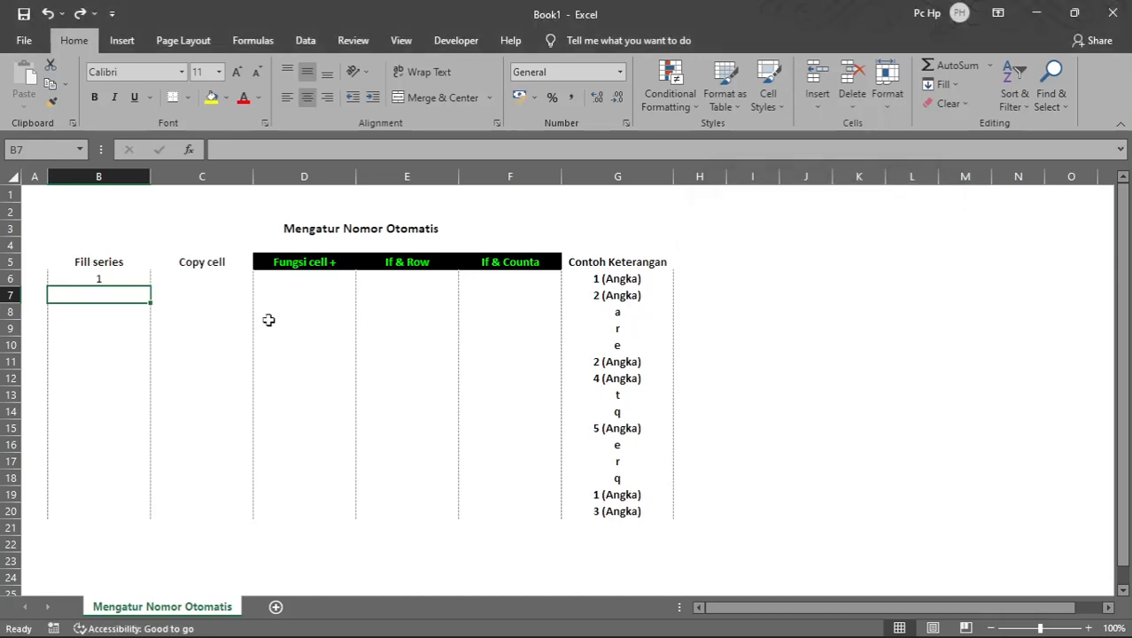
# Try a linear series down column B from B6 with step value 1 and stop value 15, and undo it.
pyautogui.click(124, 277)
pyautogui.press('Return')
pyautogui.click(124, 277)
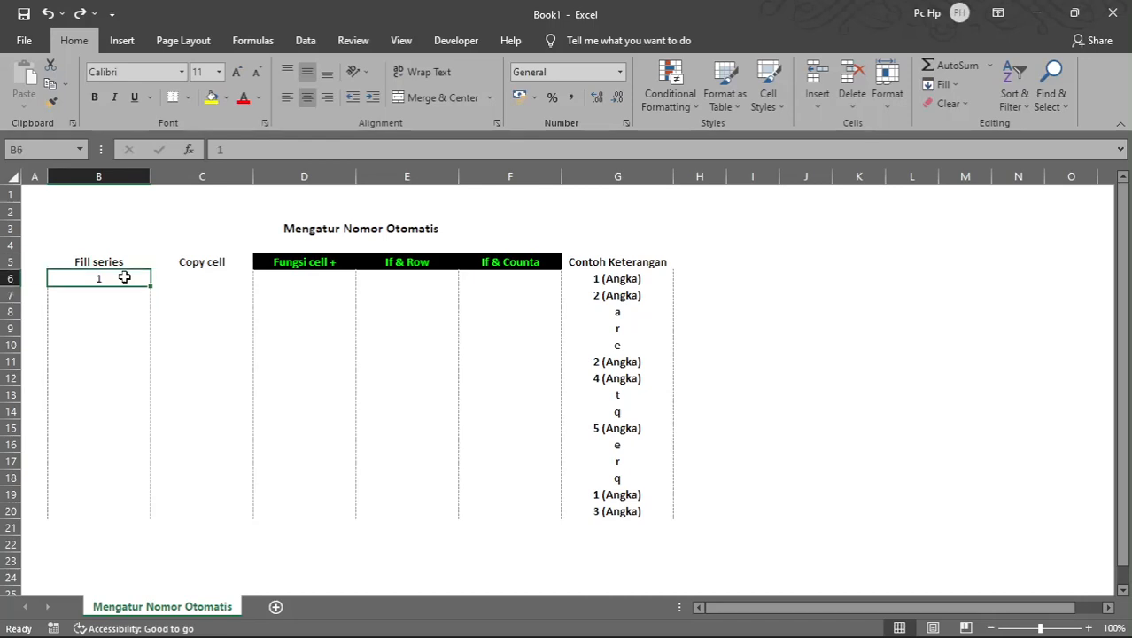
pyautogui.click(954, 89)
pyautogui.click(983, 205)
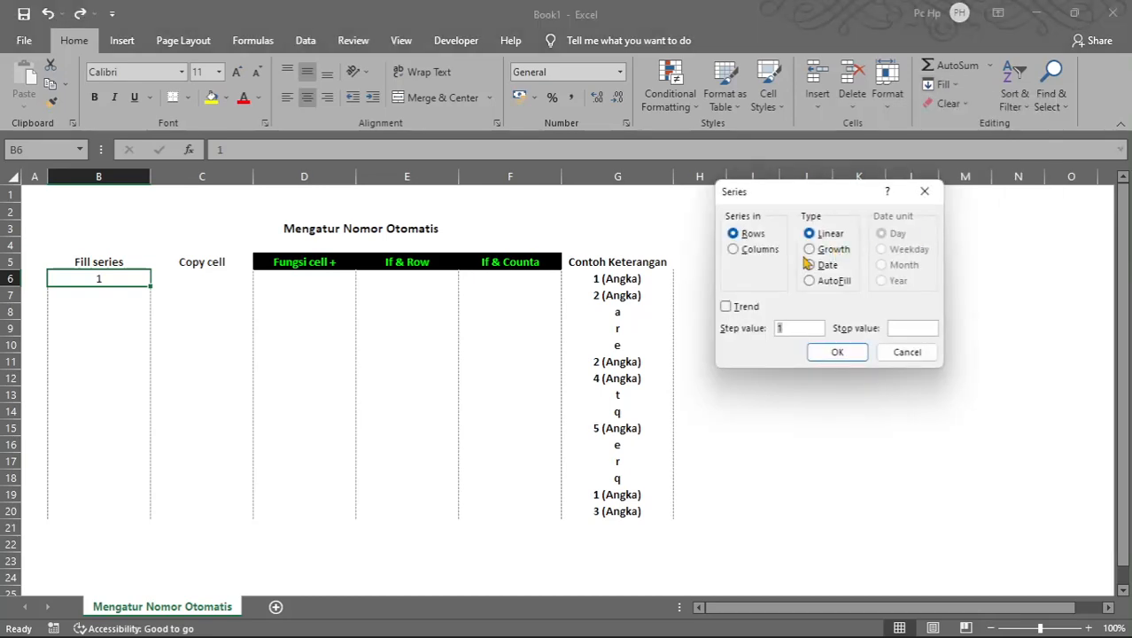
pyautogui.click(746, 252)
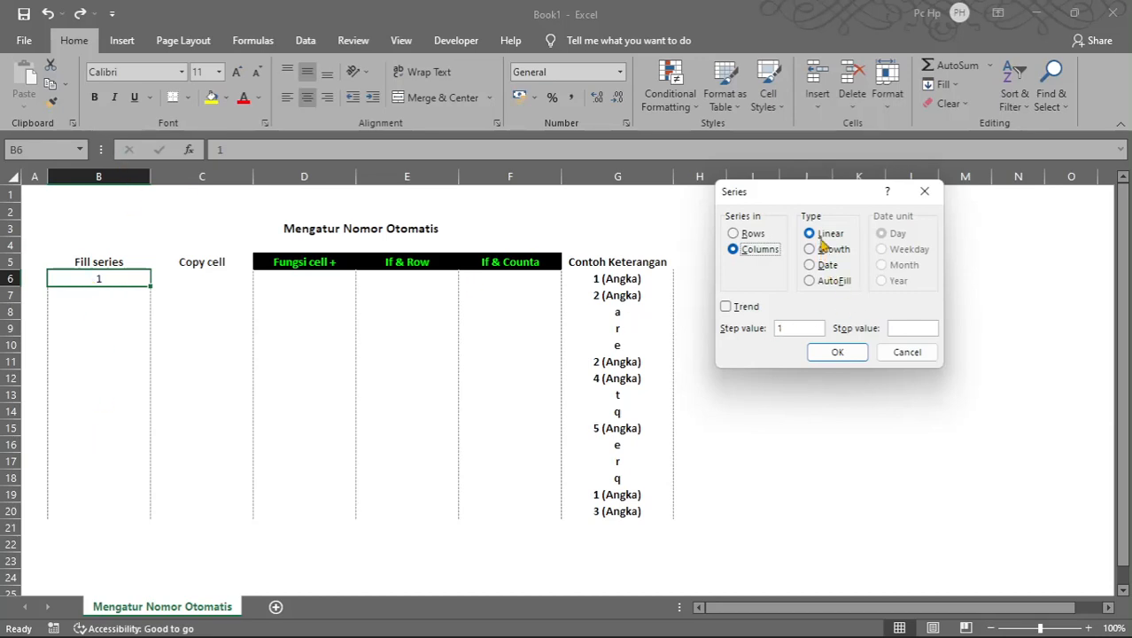
pyautogui.click(799, 325)
pyautogui.click(919, 327)
pyautogui.write('15')
pyautogui.click(837, 353)
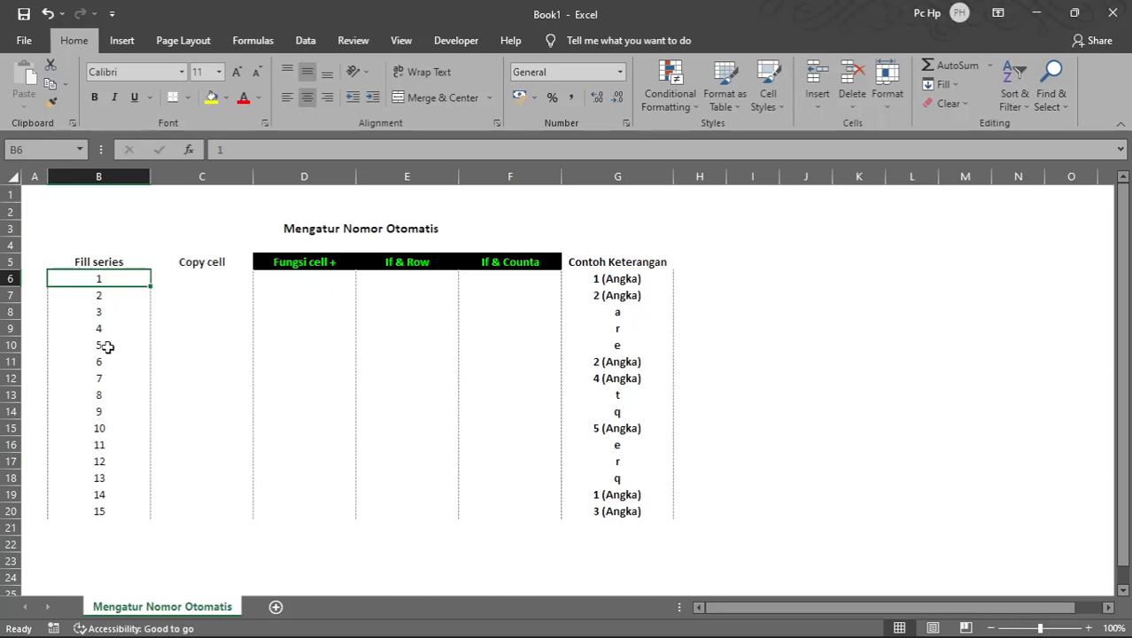
pyautogui.hotkey('ctrl', 'z')
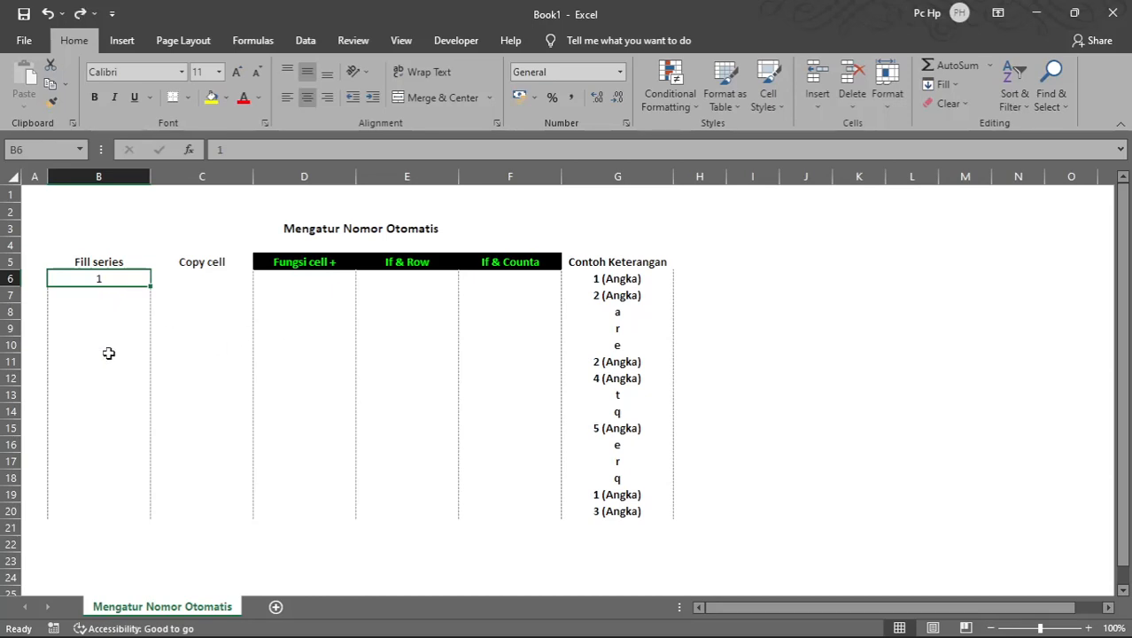
# Fill a linear series down column B from B6 with step value 3 and stop value 45.
pyautogui.click(943, 84)
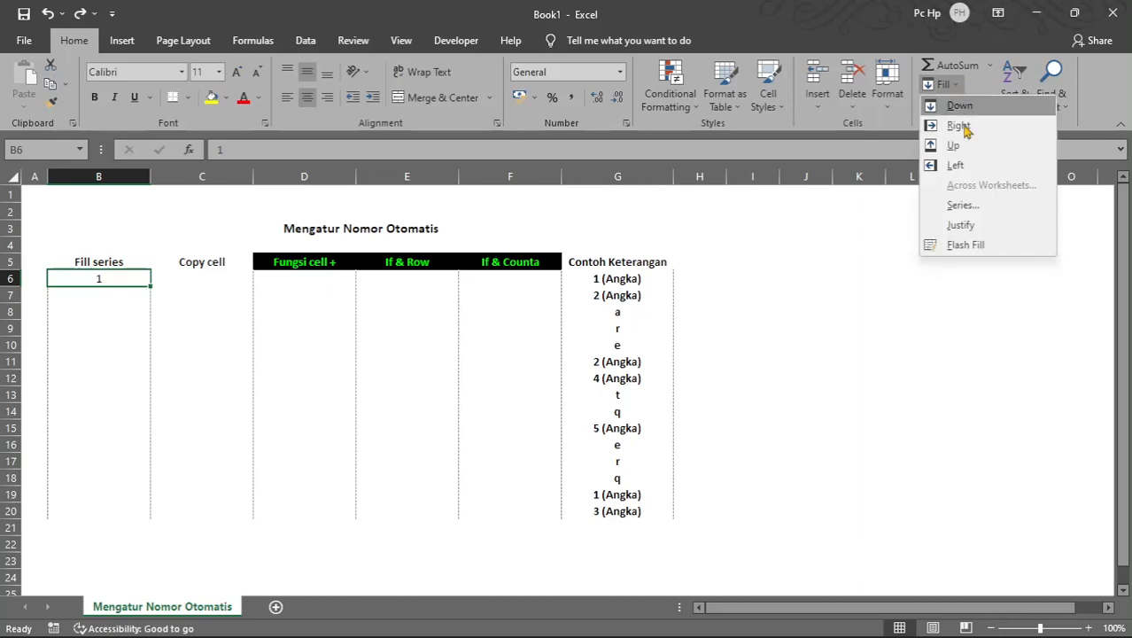
pyautogui.click(973, 207)
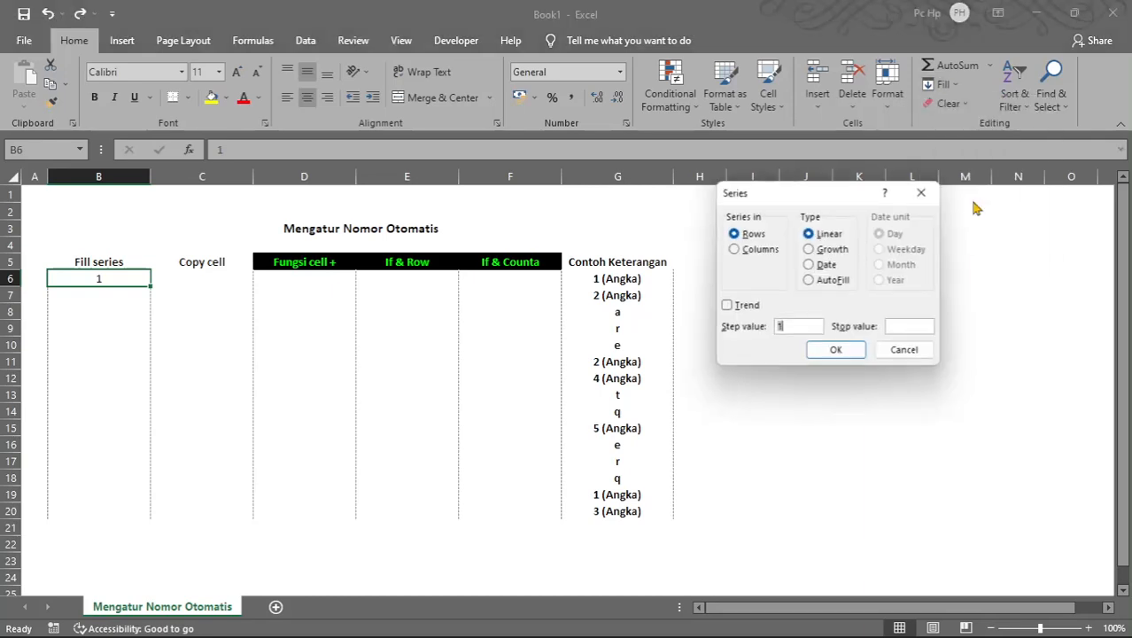
pyautogui.click(759, 250)
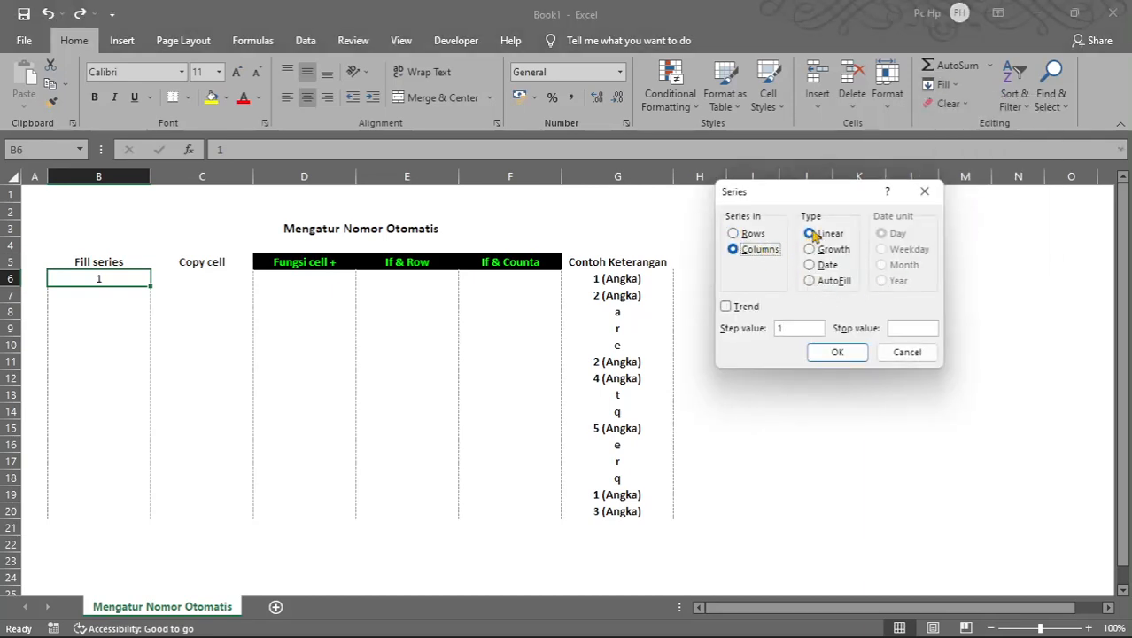
pyautogui.click(801, 328)
pyautogui.write('3')
pyautogui.click(901, 327)
pyautogui.write('43')
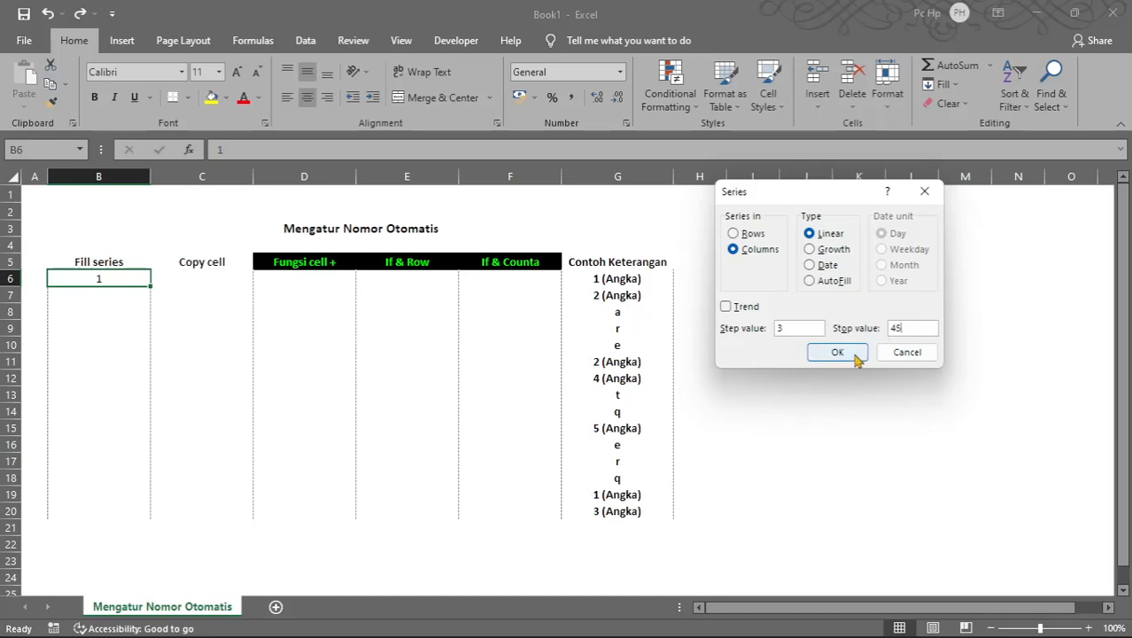
pyautogui.click(837, 352)
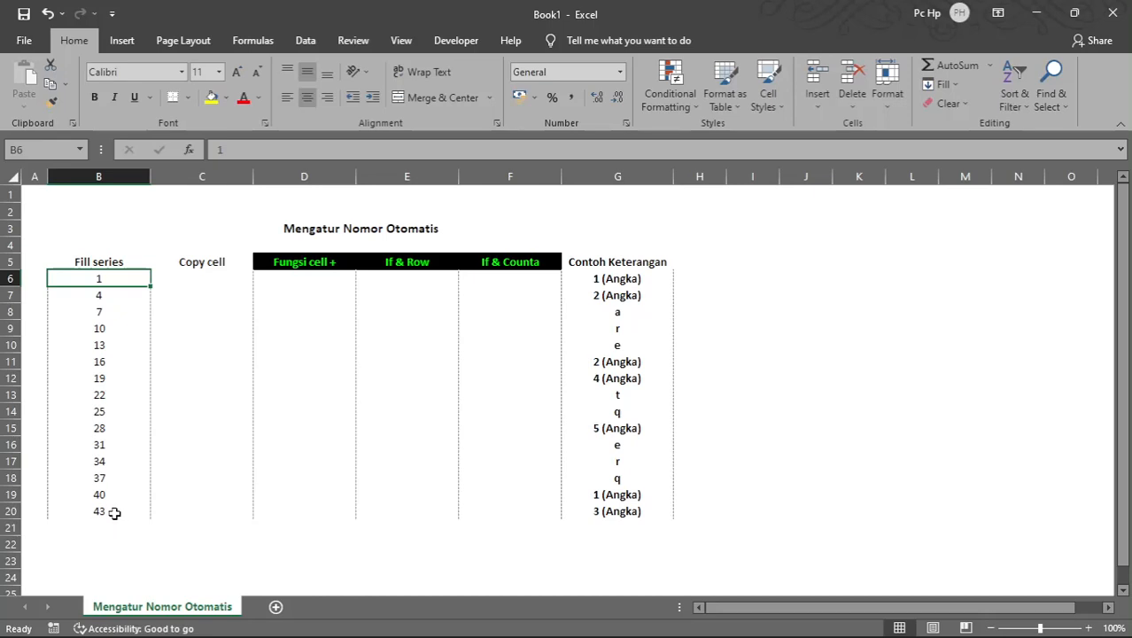
pyautogui.click(110, 415)
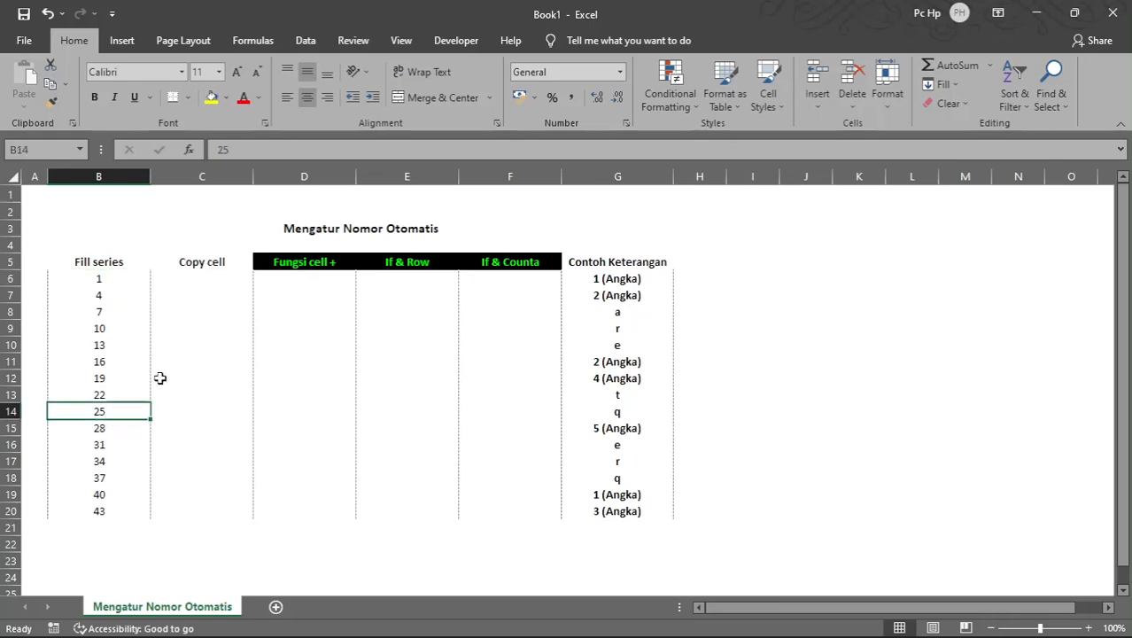
# Enter 1 in cell C6 under the Copy cell heading.
pyautogui.click(217, 276)
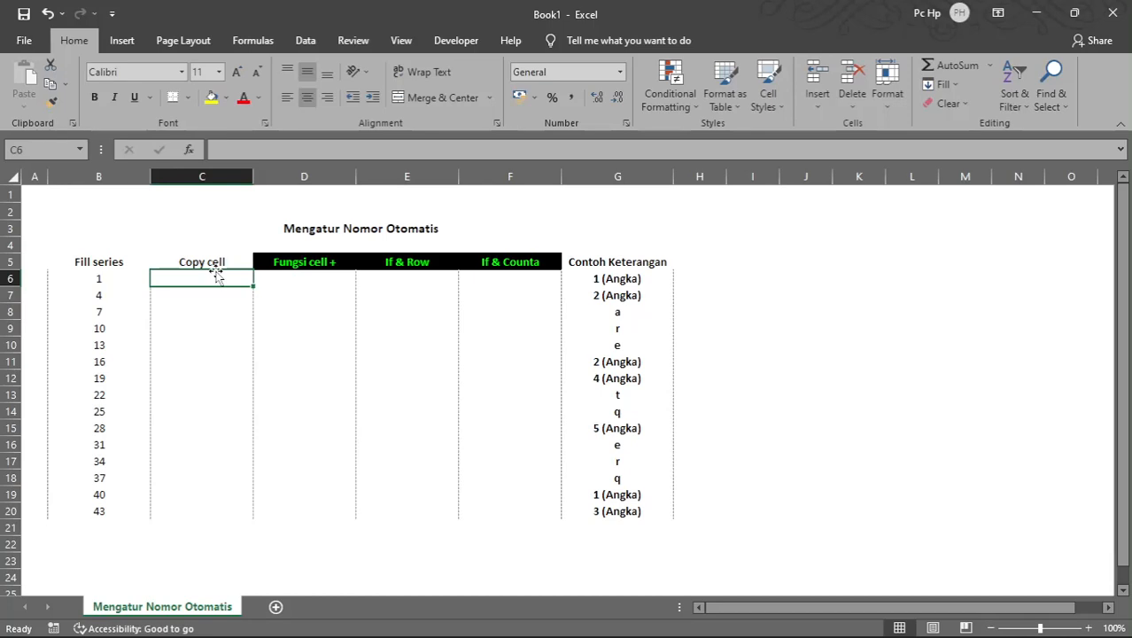
pyautogui.write('1')
pyautogui.press('Return')
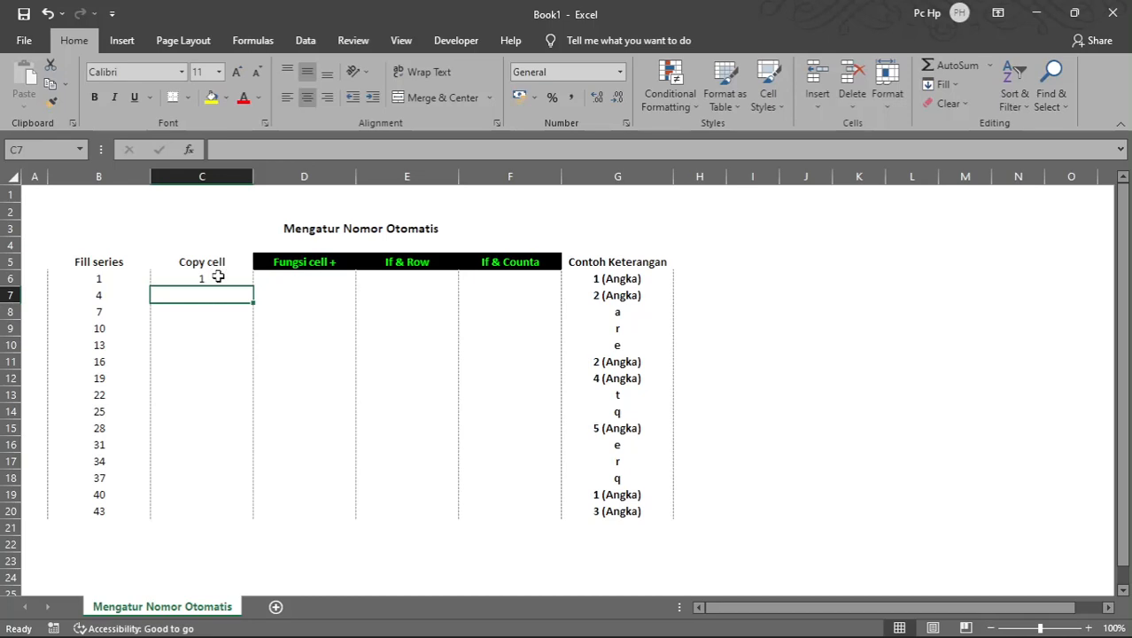
# Try autofilling C6 down to C20 with the Fill Series option, and undo the fill.
pyautogui.click(218, 277)
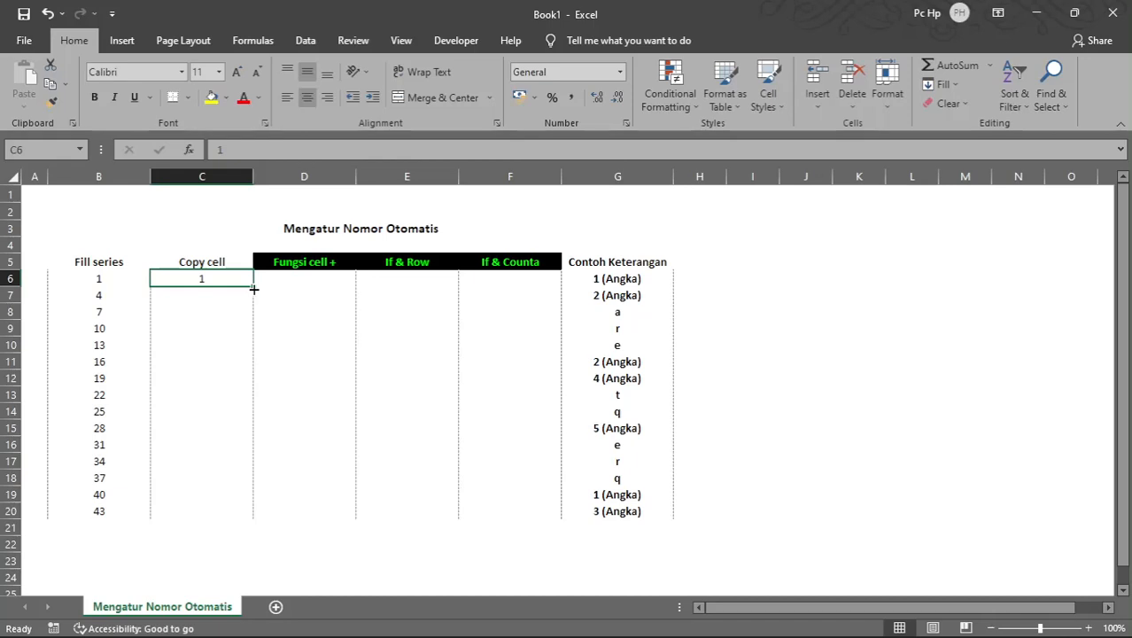
pyautogui.doubleClick(253, 287)
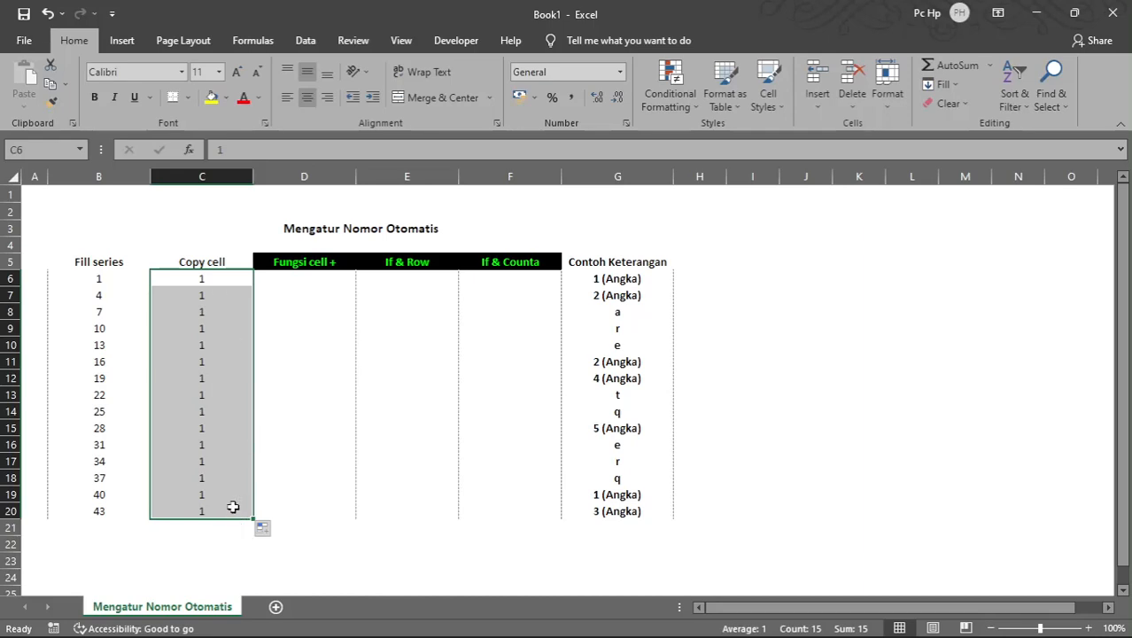
pyautogui.click(276, 530)
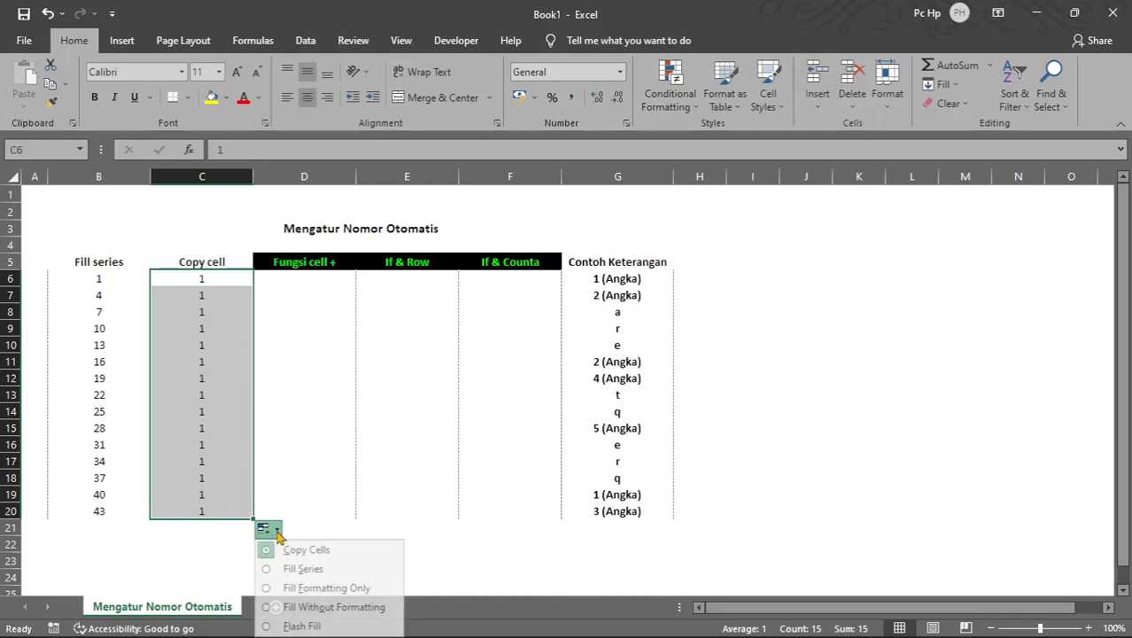
pyautogui.click(314, 571)
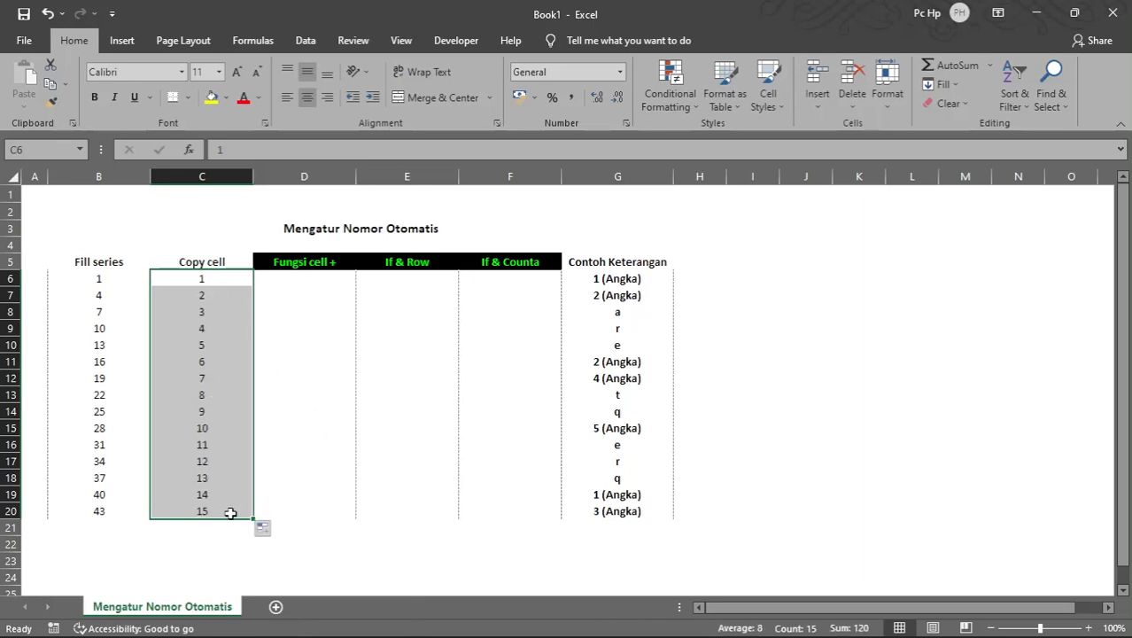
pyautogui.hotkey('ctrl', 'z')
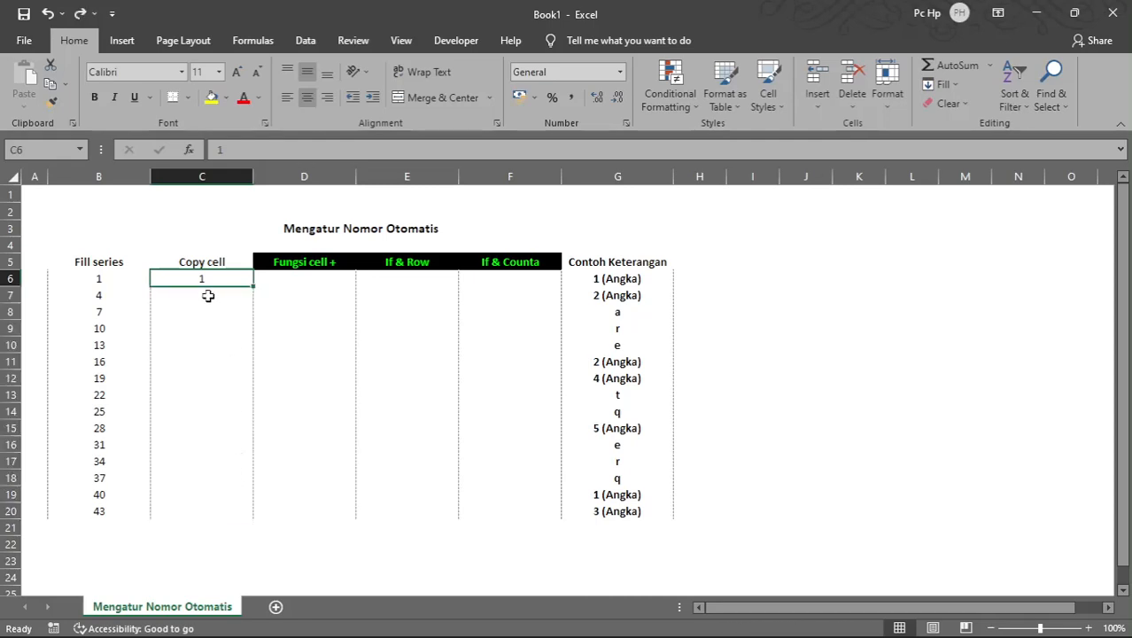
# Enter 2 in cell C7 and autofill the C6:C7 pattern down to C20.
pyautogui.click(208, 295)
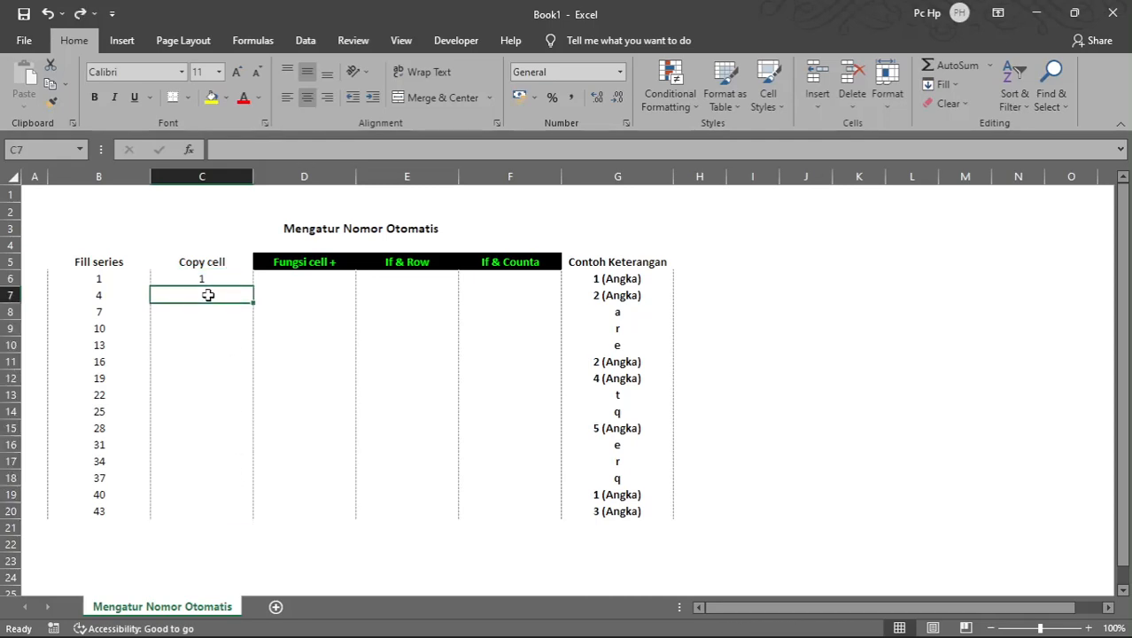
pyautogui.write('2')
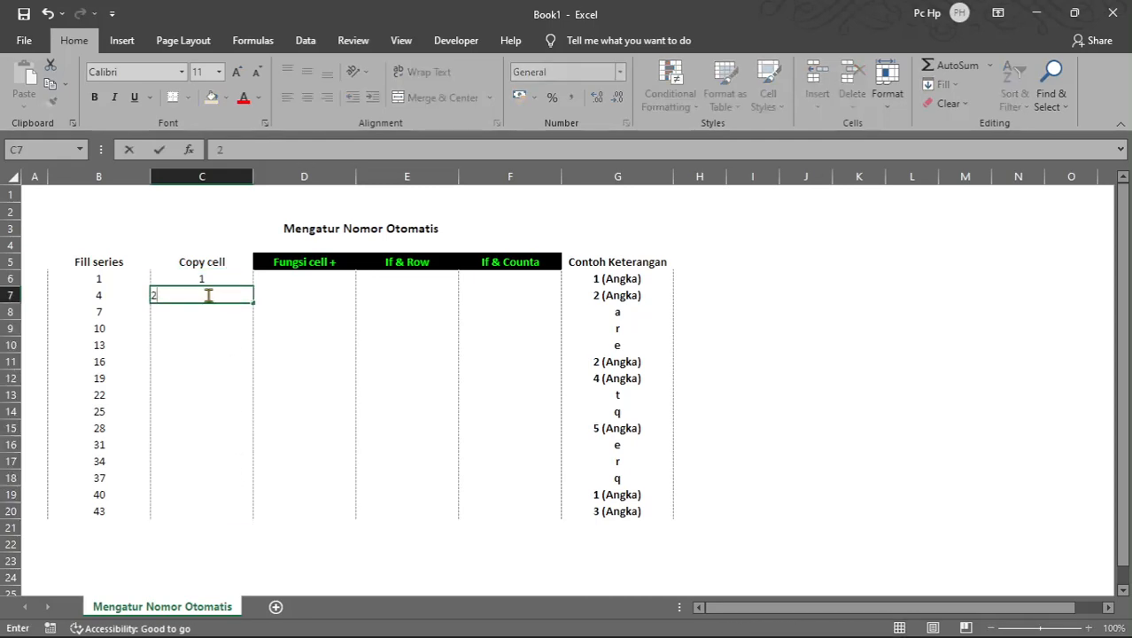
pyautogui.press('Return')
pyautogui.click(207, 296)
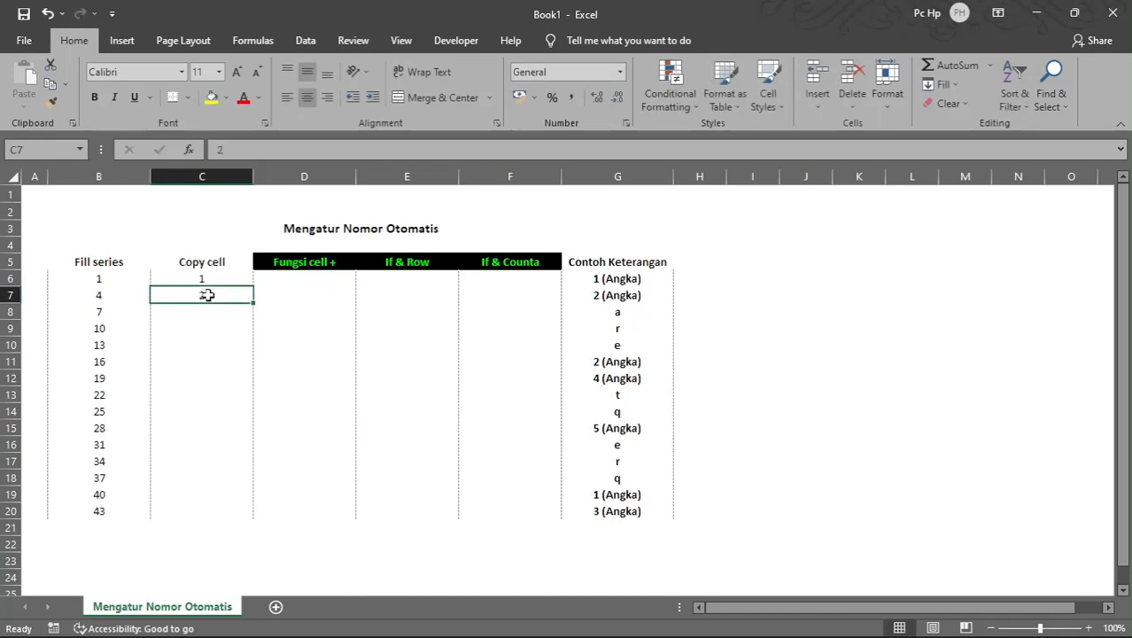
pyautogui.hotkey('shift', 'Up')
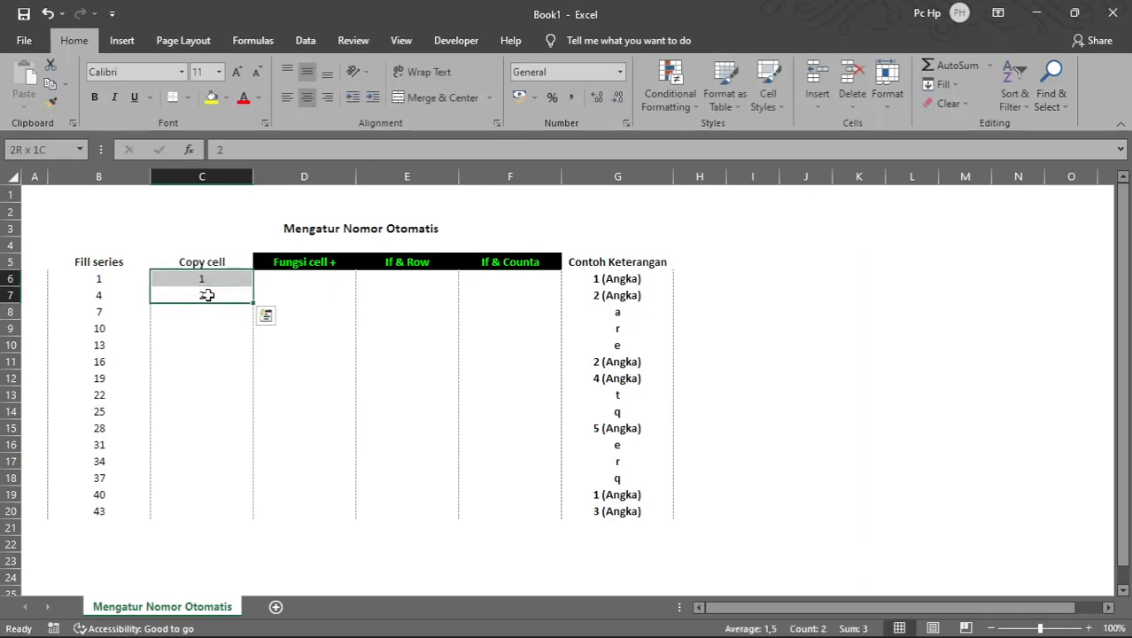
pyautogui.doubleClick(254, 303)
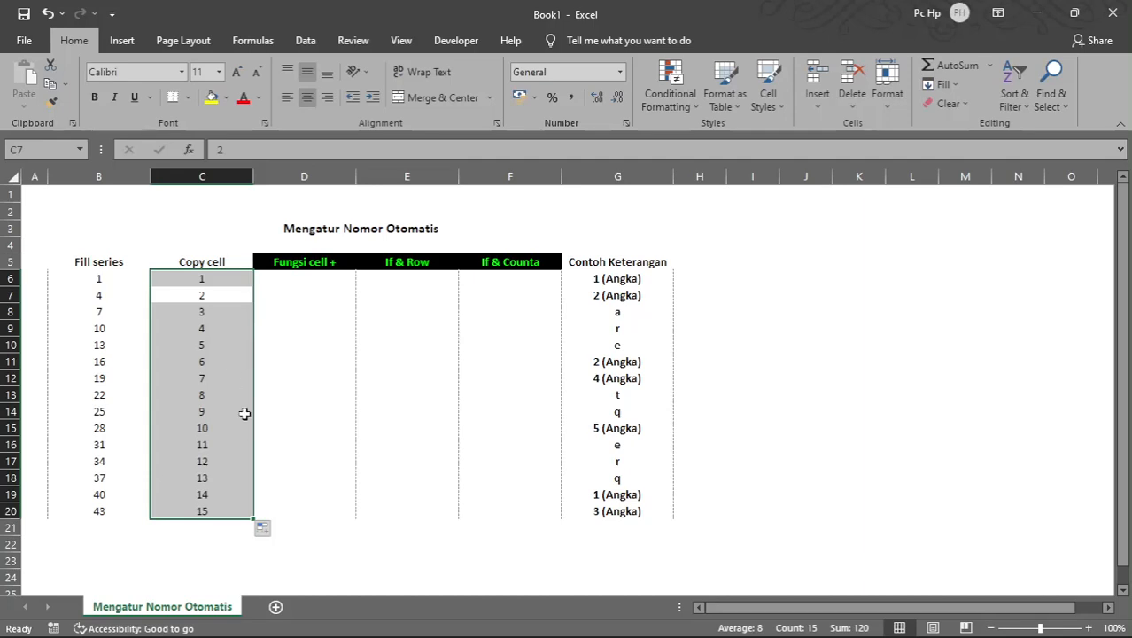
pyautogui.click(227, 362)
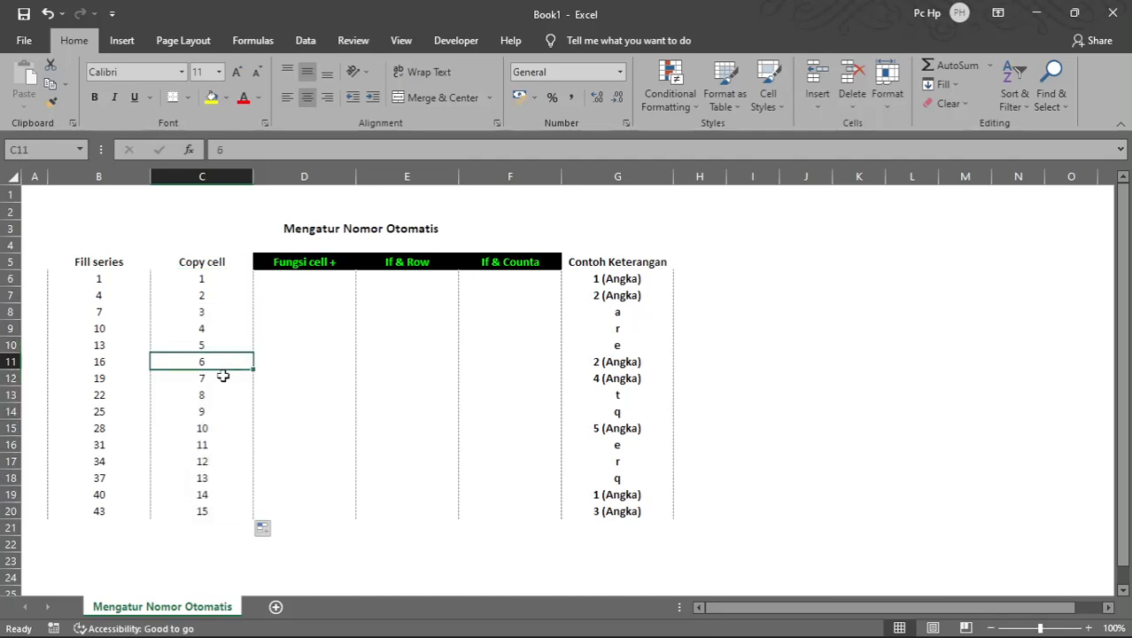
# Enter 1 in cell D6 under the Fungsi cell + heading and the formula =D6+1 in D7.
pyautogui.click(318, 275)
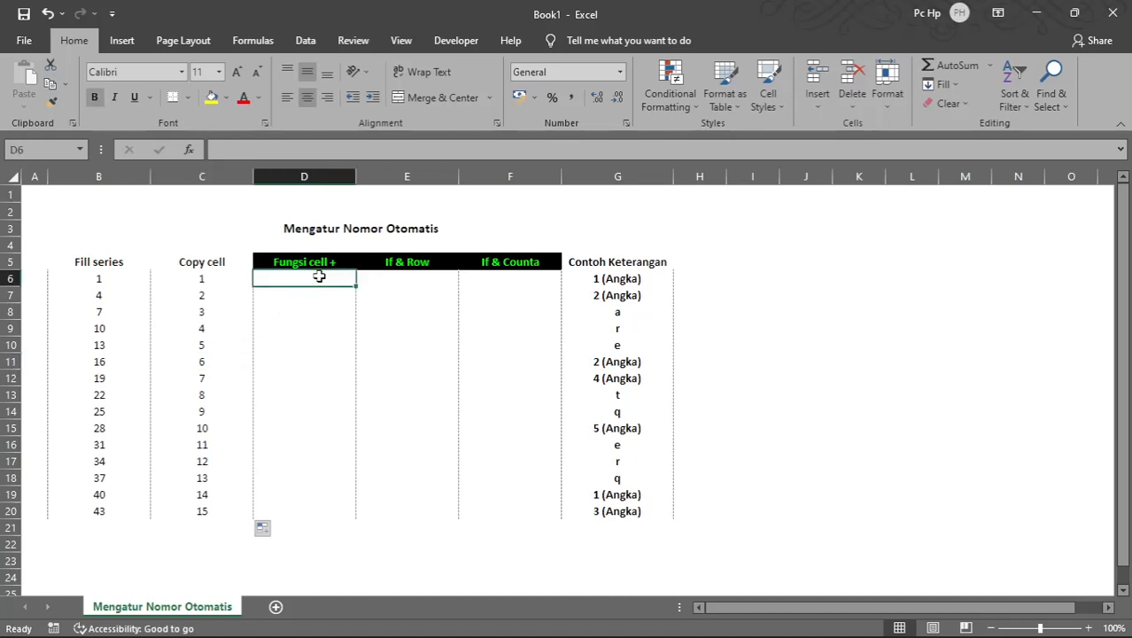
pyautogui.write('1')
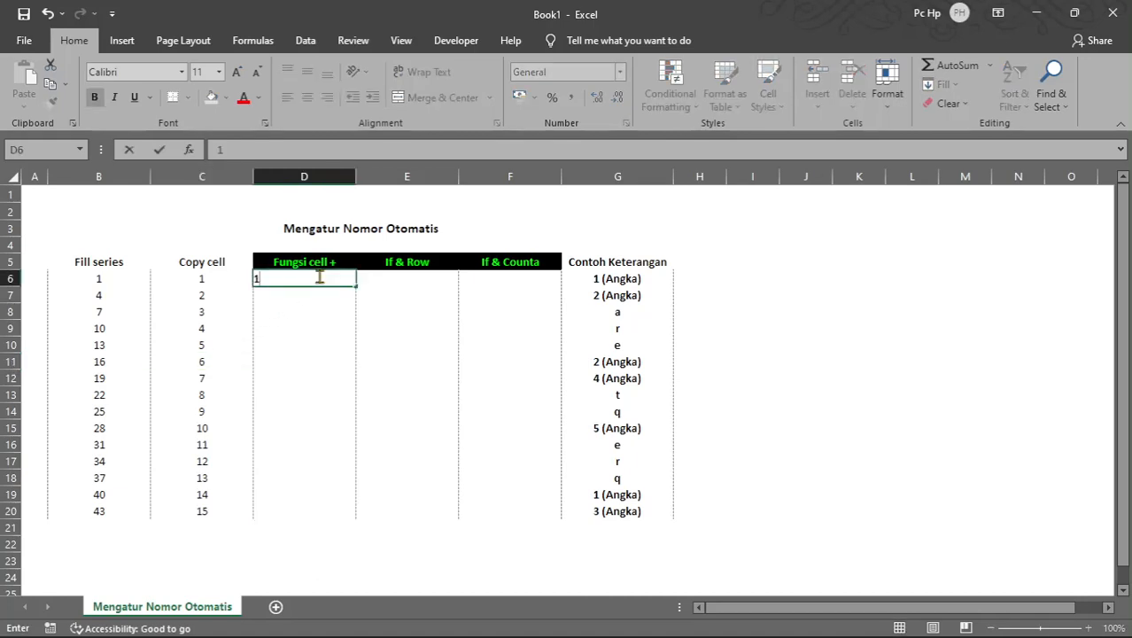
pyautogui.press('Return')
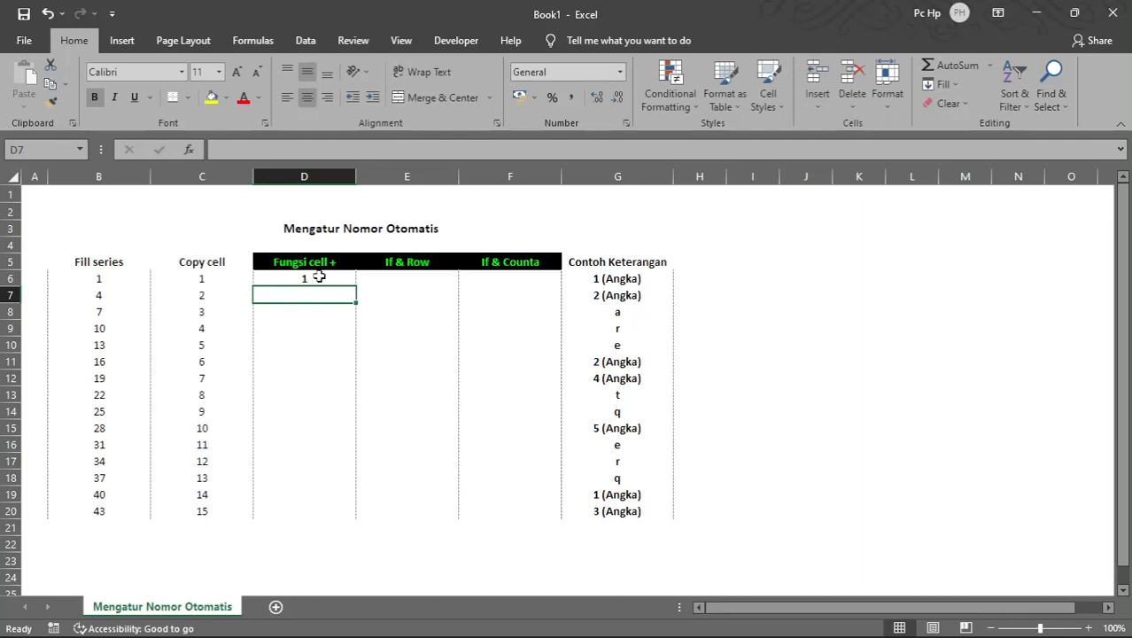
pyautogui.write('=')
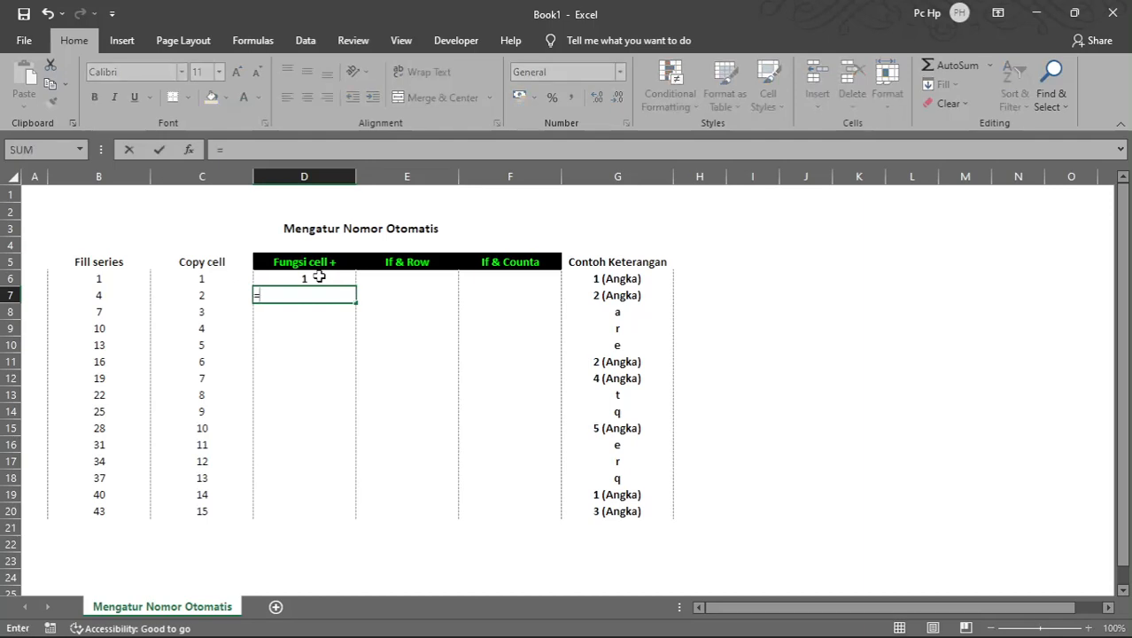
pyautogui.click(319, 277)
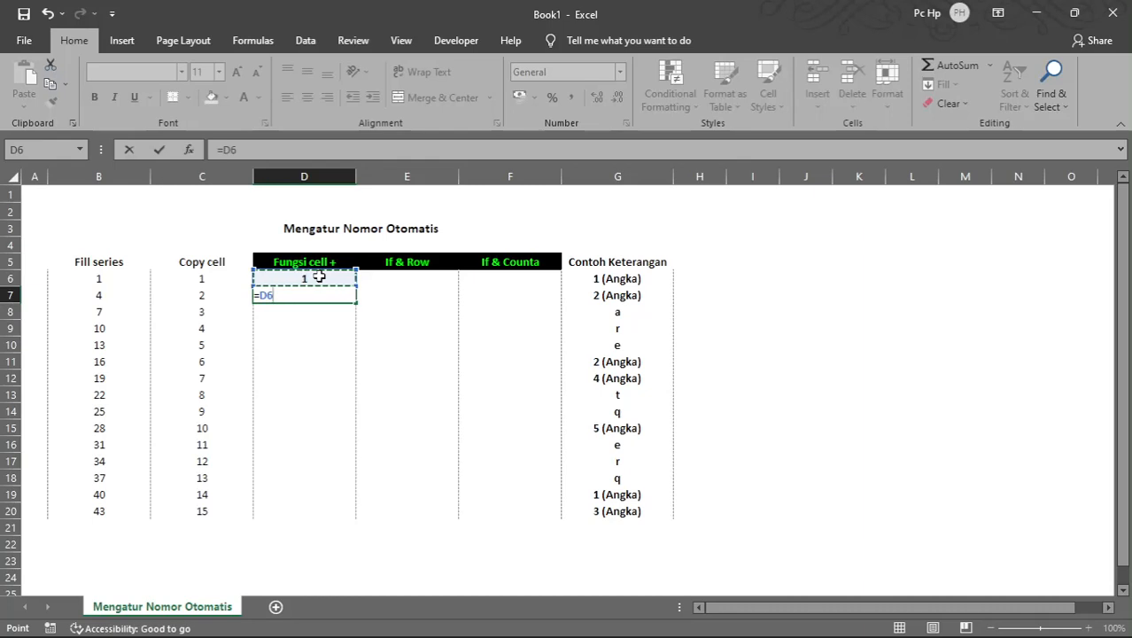
pyautogui.write('+1')
pyautogui.press('Return')
# Autofill the =D6+1 formula from D7 down to D20.
pyautogui.click(311, 295)
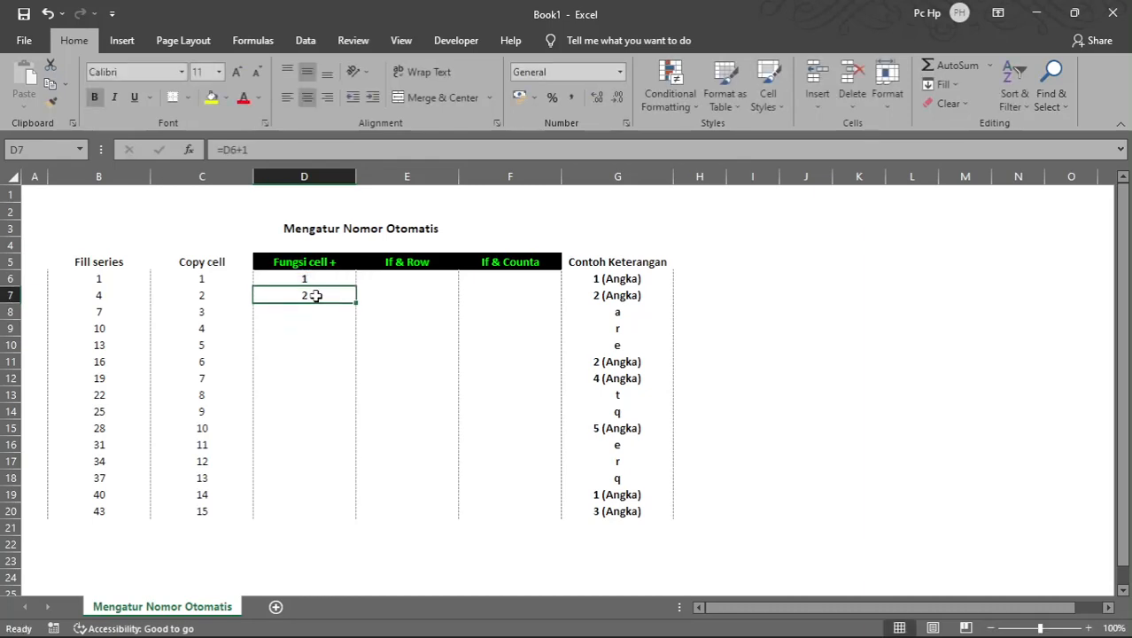
pyautogui.click(309, 277)
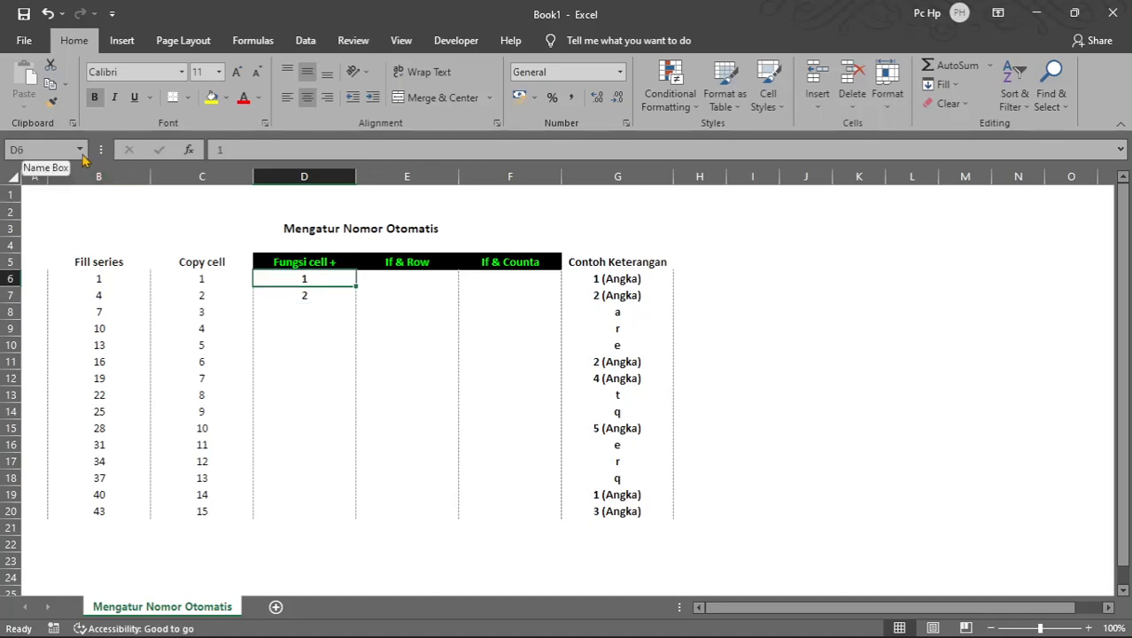
pyautogui.click(27, 150)
pyautogui.click(316, 294)
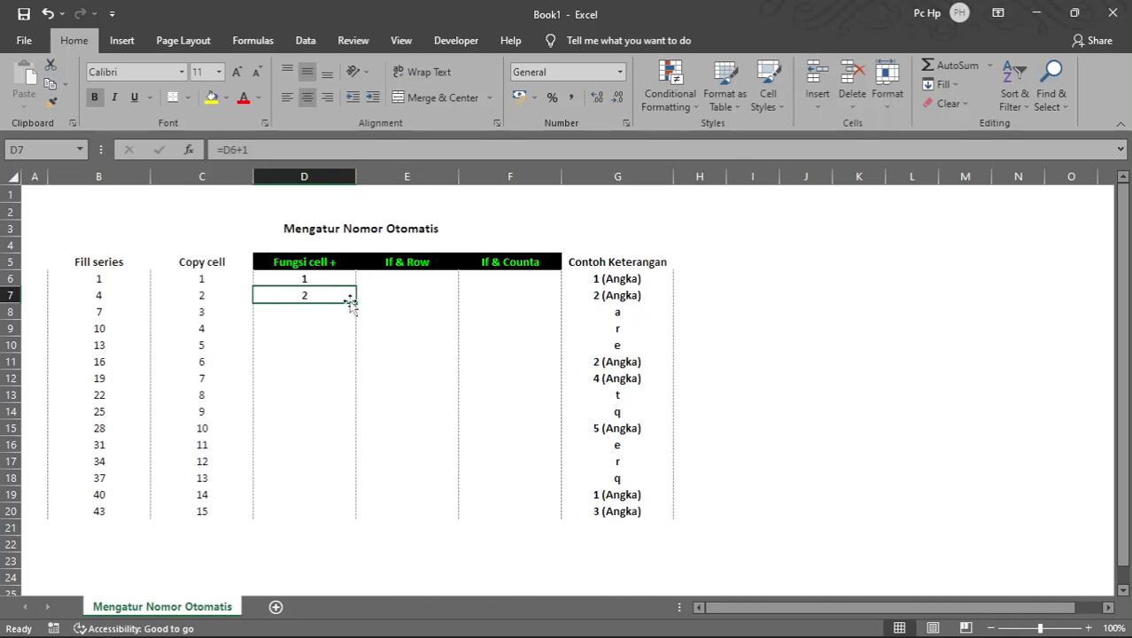
pyautogui.doubleClick(353, 304)
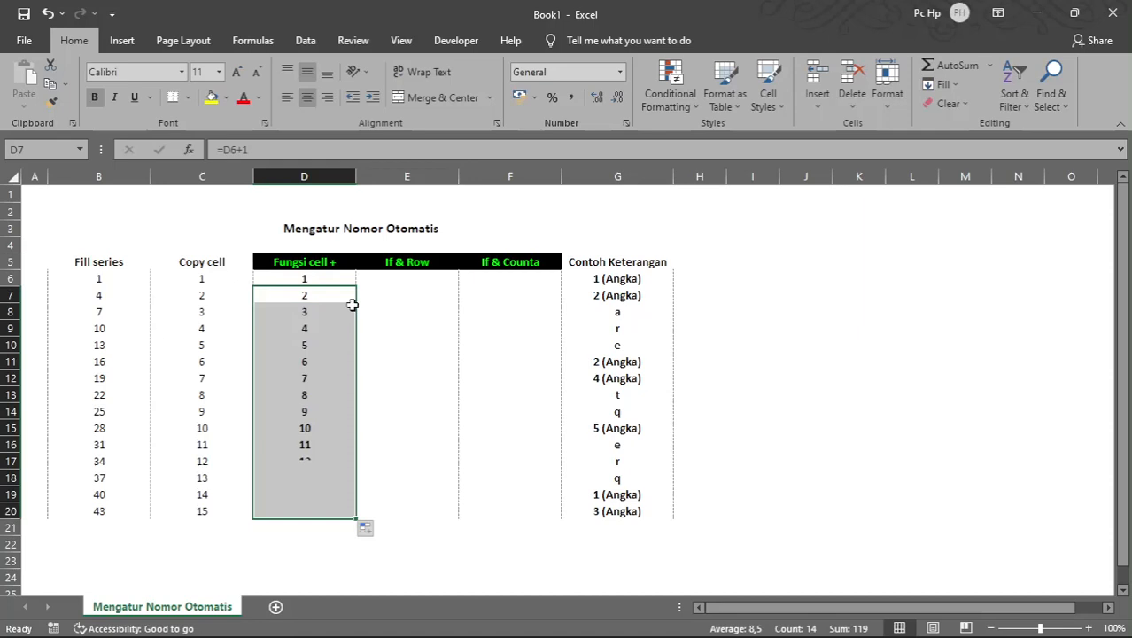
pyautogui.click(317, 347)
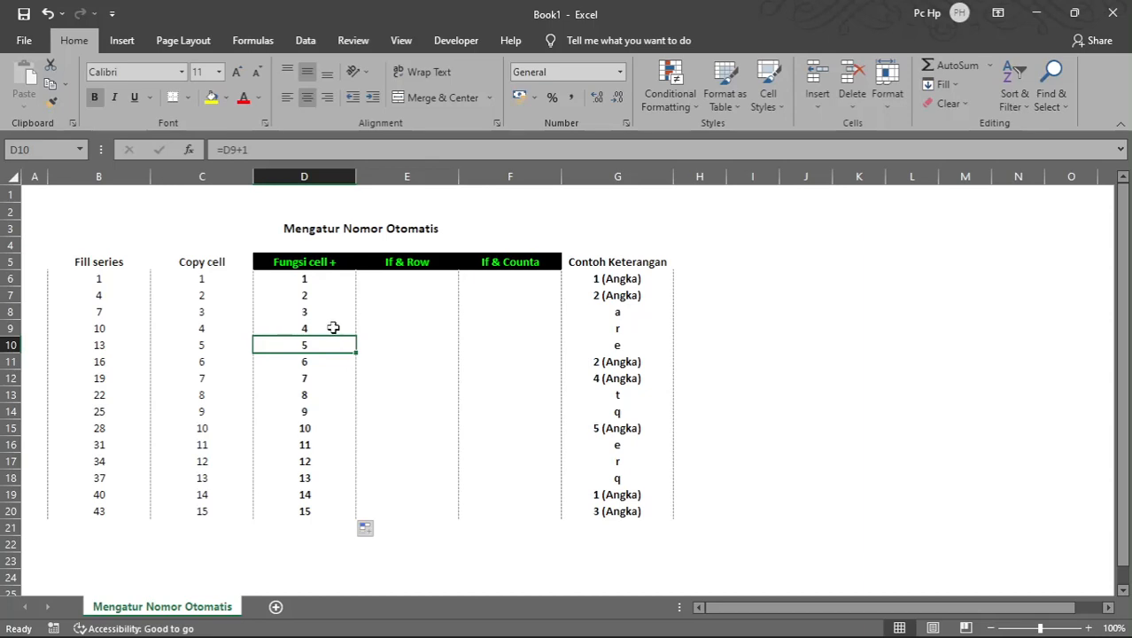
# Change the formula in cell D7 to =D6+5.
pyautogui.click(313, 296)
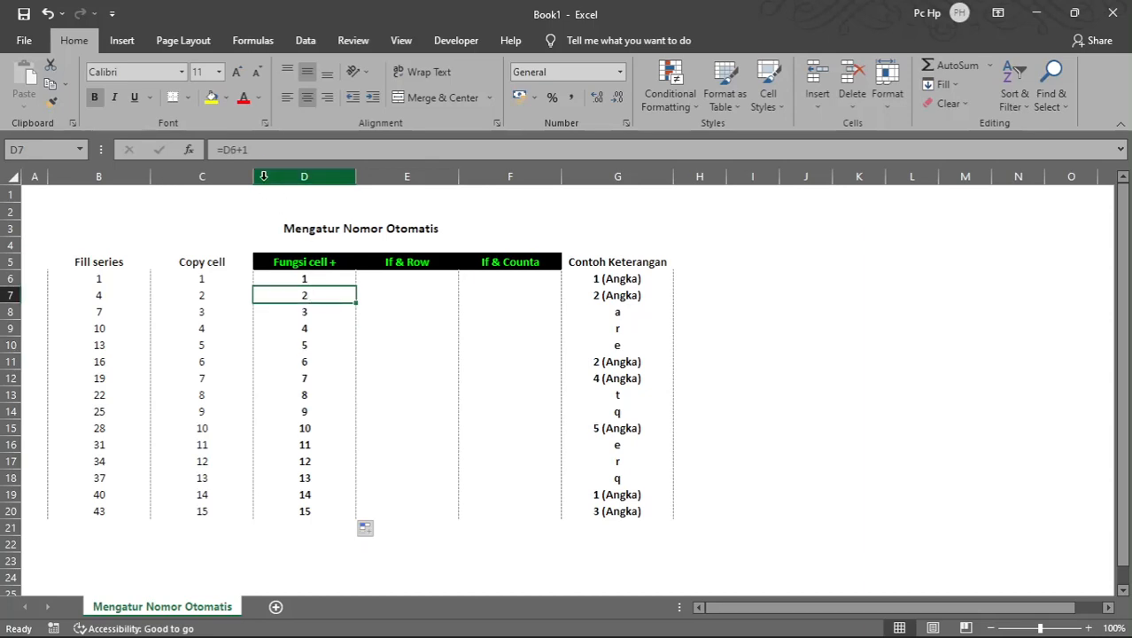
pyautogui.click(259, 150)
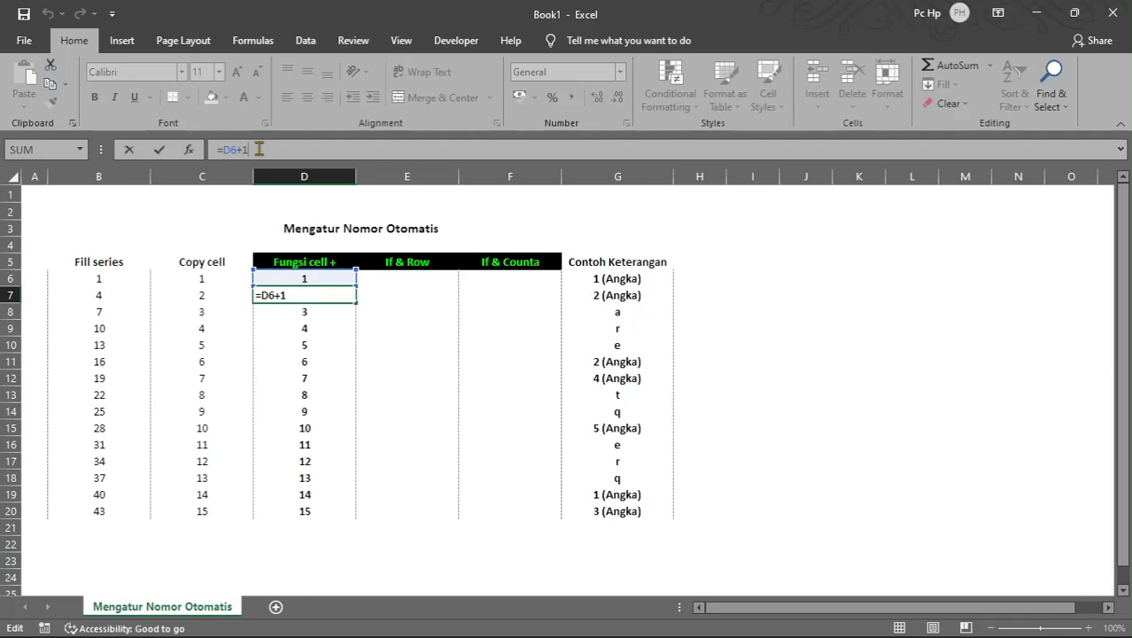
pyautogui.press('BackSpace')
pyautogui.press('Return')
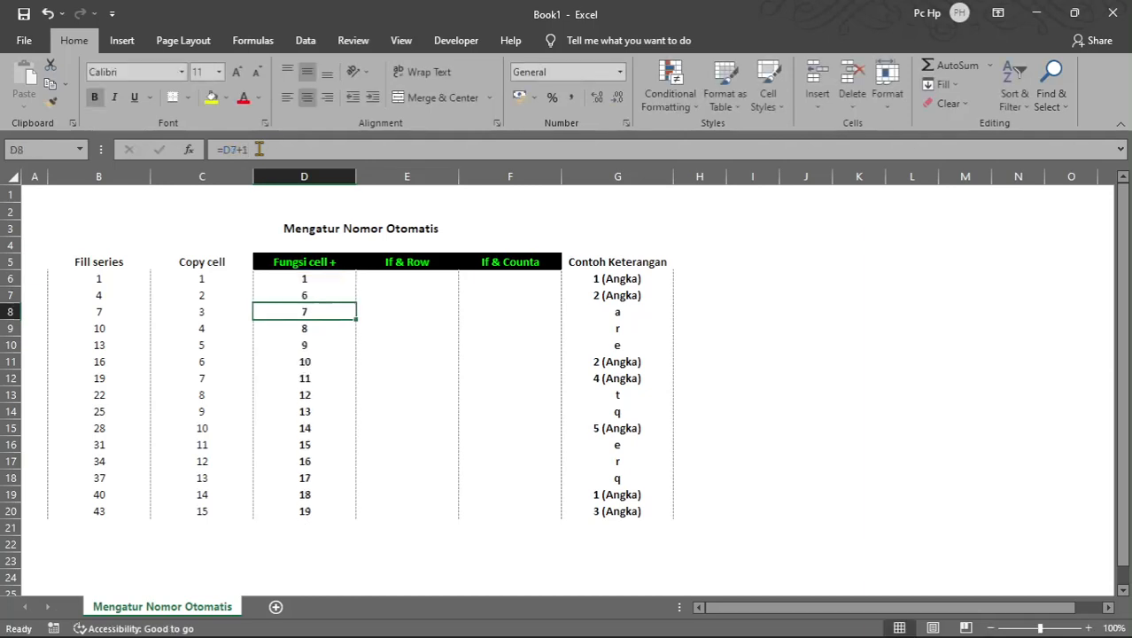
# Refill column D from D7 down to D20 with the =D6+5 formula.
pyautogui.click(320, 297)
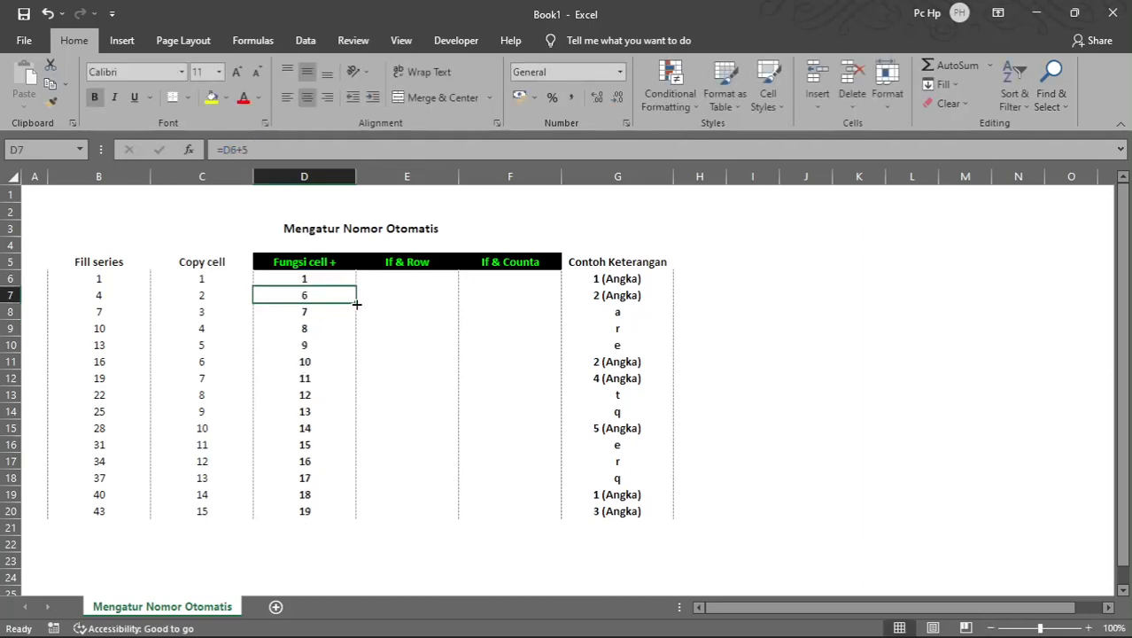
pyautogui.doubleClick(355, 303)
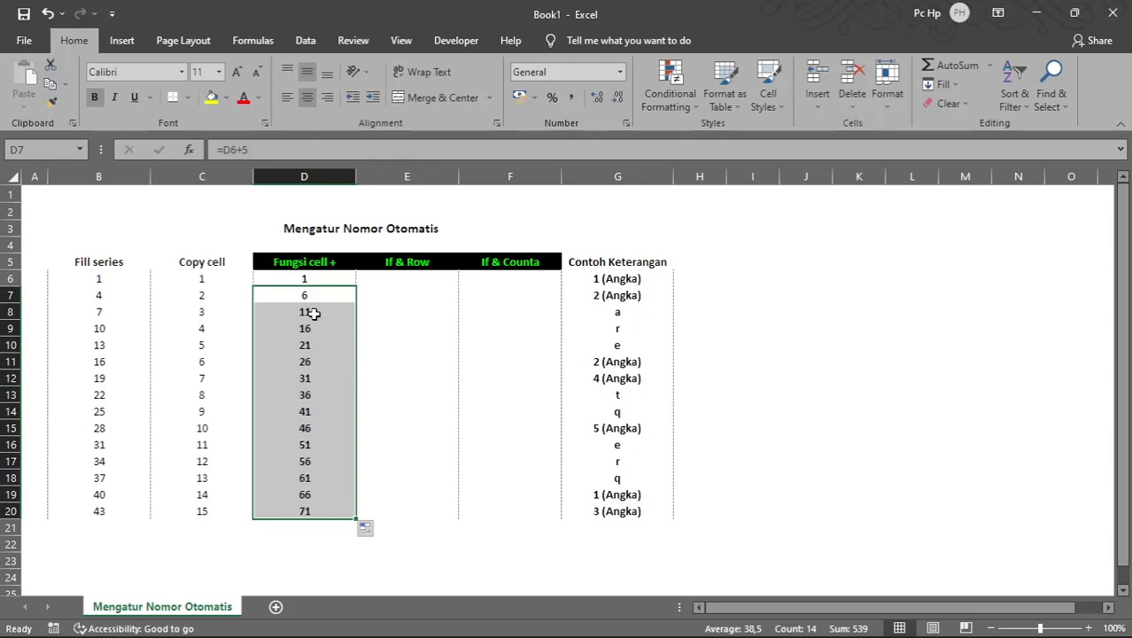
pyautogui.click(313, 314)
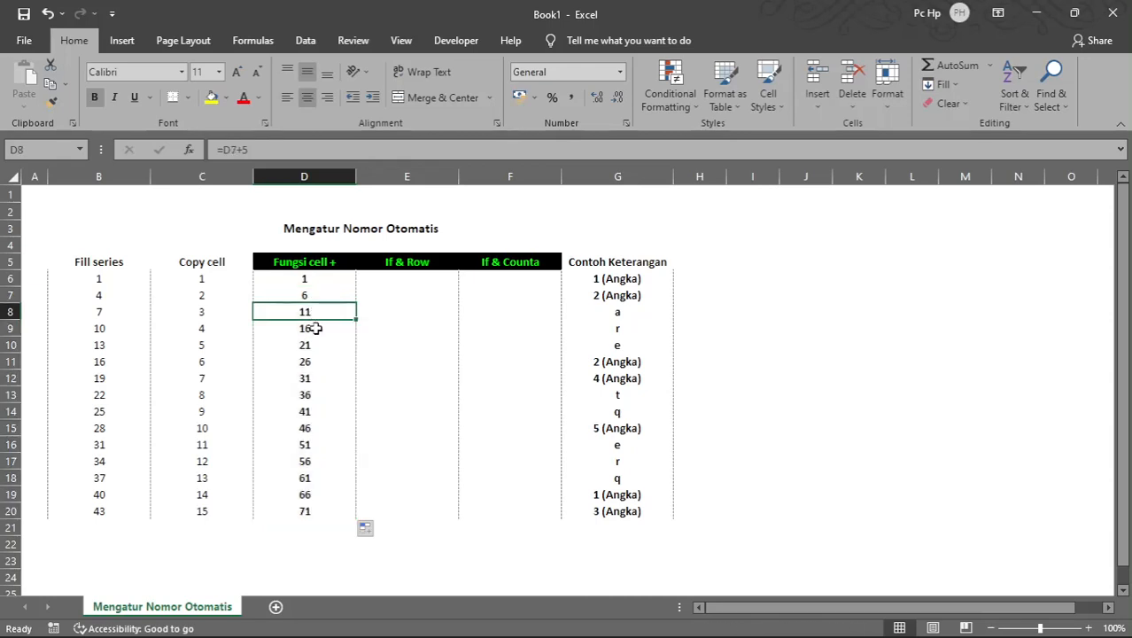
pyautogui.click(312, 512)
pyautogui.click(317, 475)
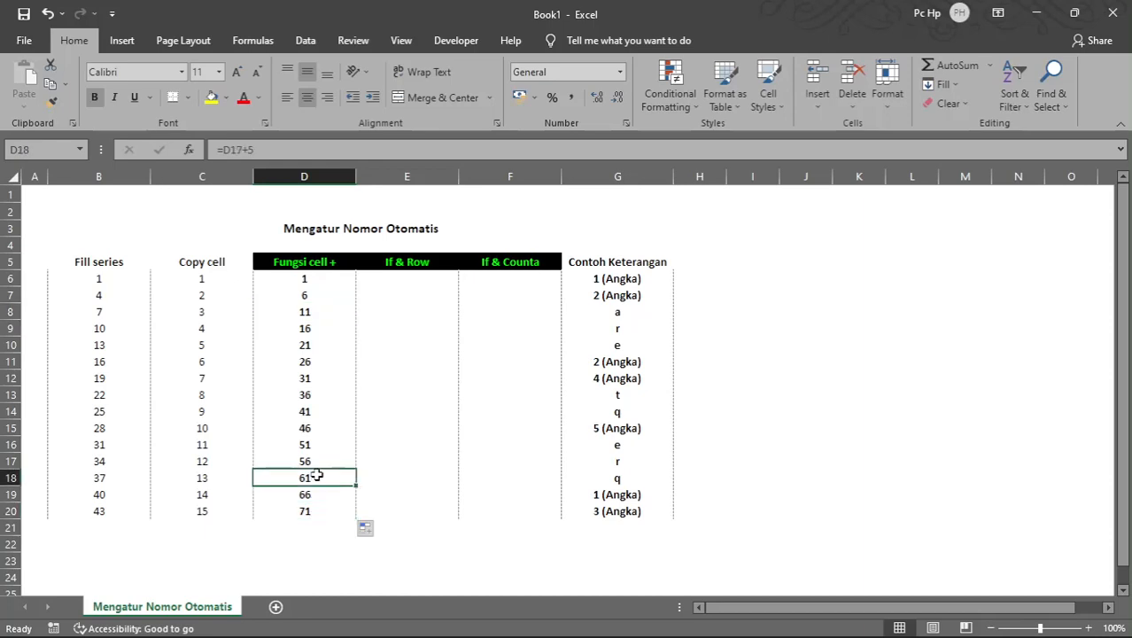
pyautogui.click(321, 311)
pyautogui.click(322, 280)
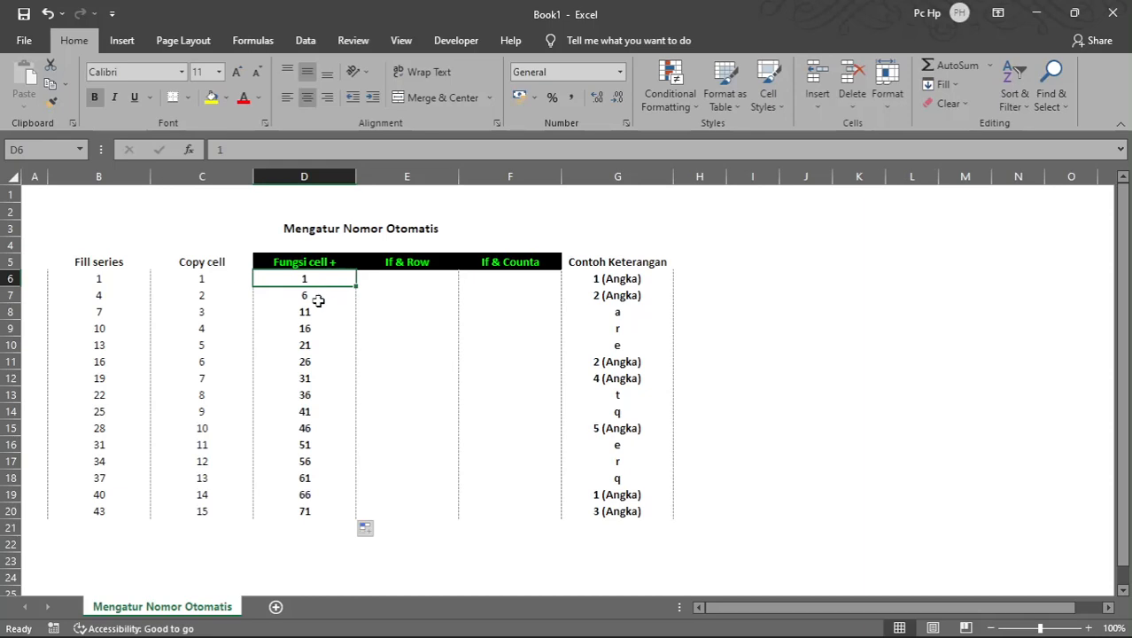
pyautogui.click(318, 299)
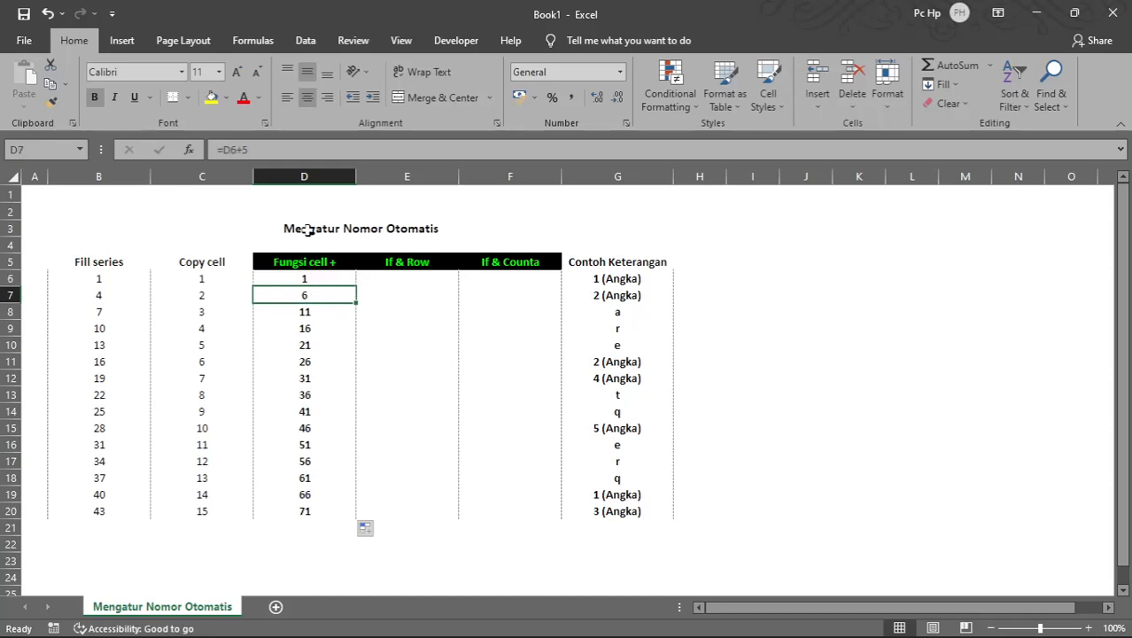
# Enter the formula =IF(G6="";"";ROW()-5) in cell E6 under the If & Row heading.
pyautogui.click(401, 290)
pyautogui.click(413, 276)
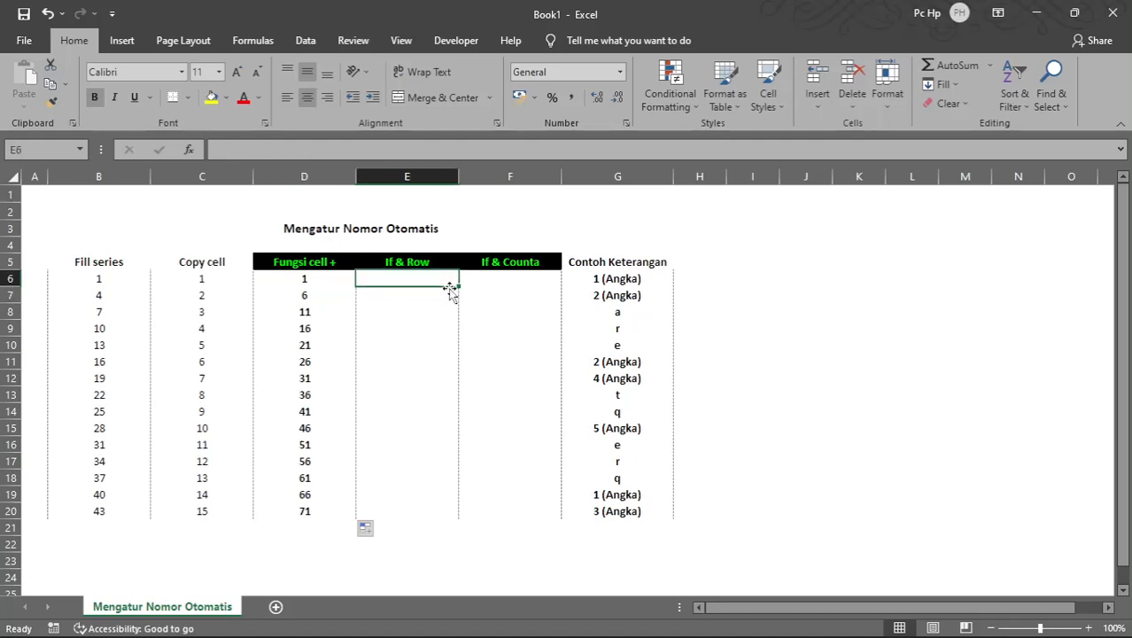
pyautogui.write('=if')
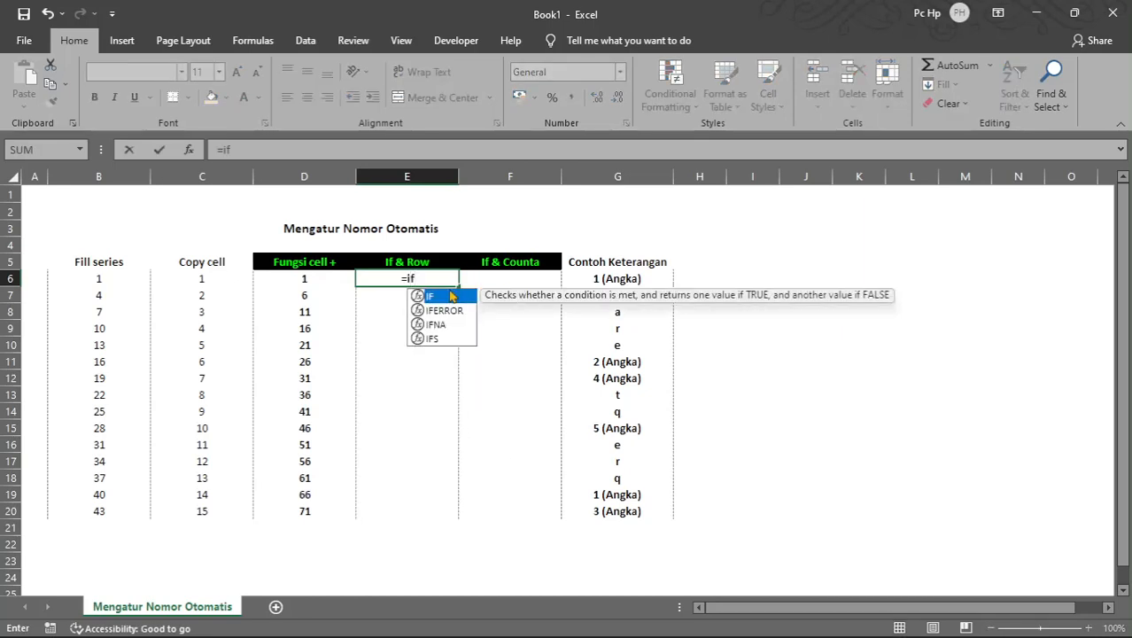
pyautogui.doubleClick(450, 296)
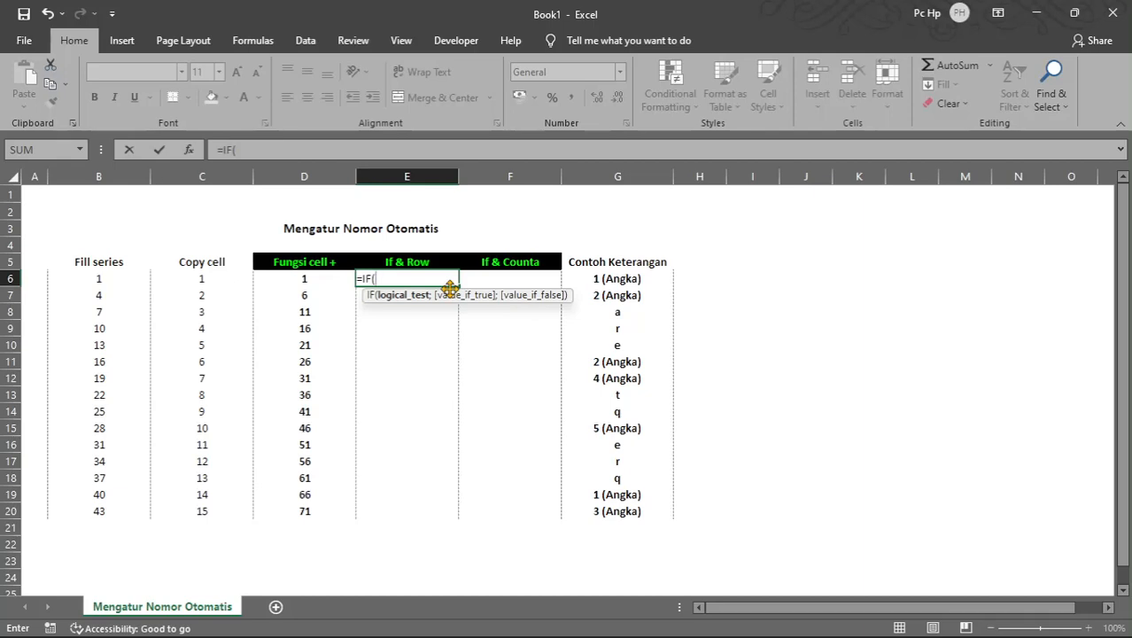
pyautogui.press('Right')
pyautogui.press('Right')
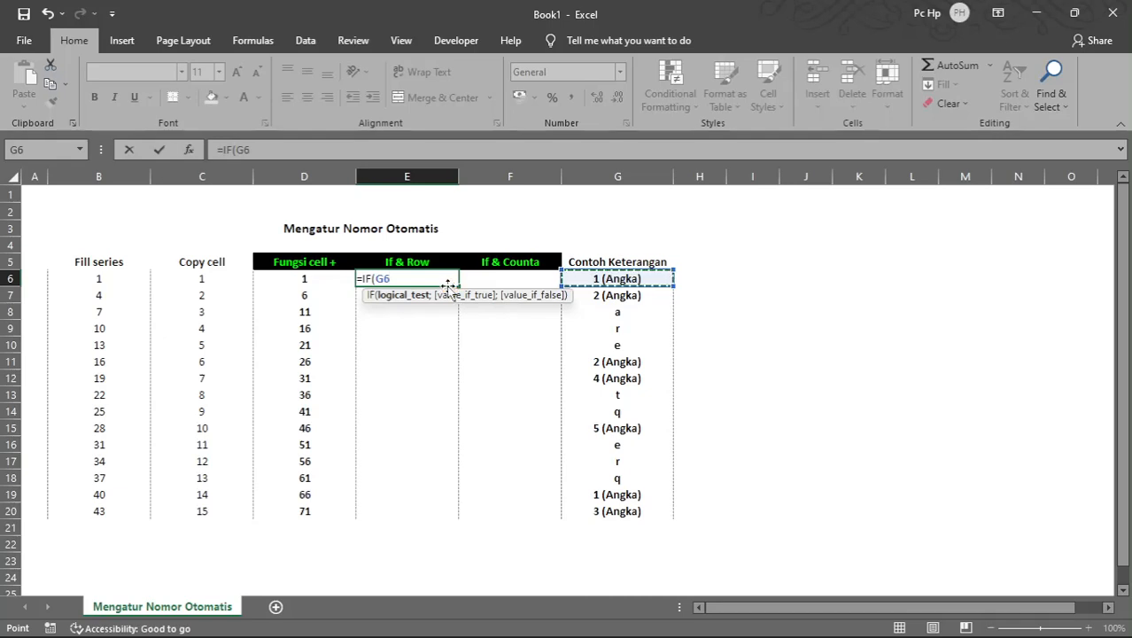
pyautogui.write('=')
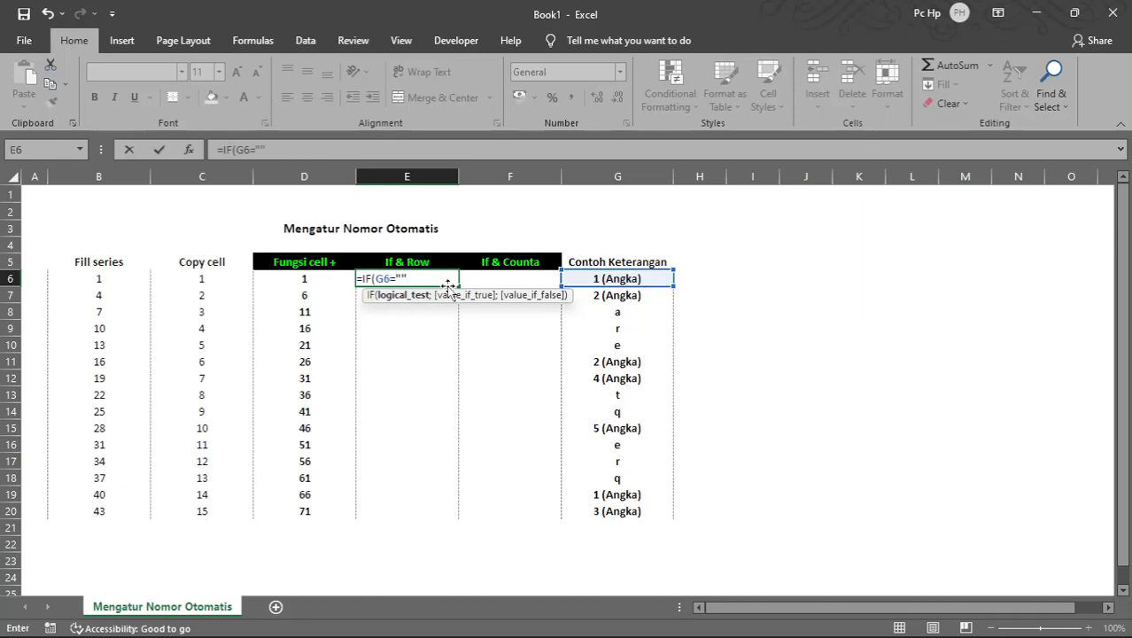
pyautogui.write('"";')
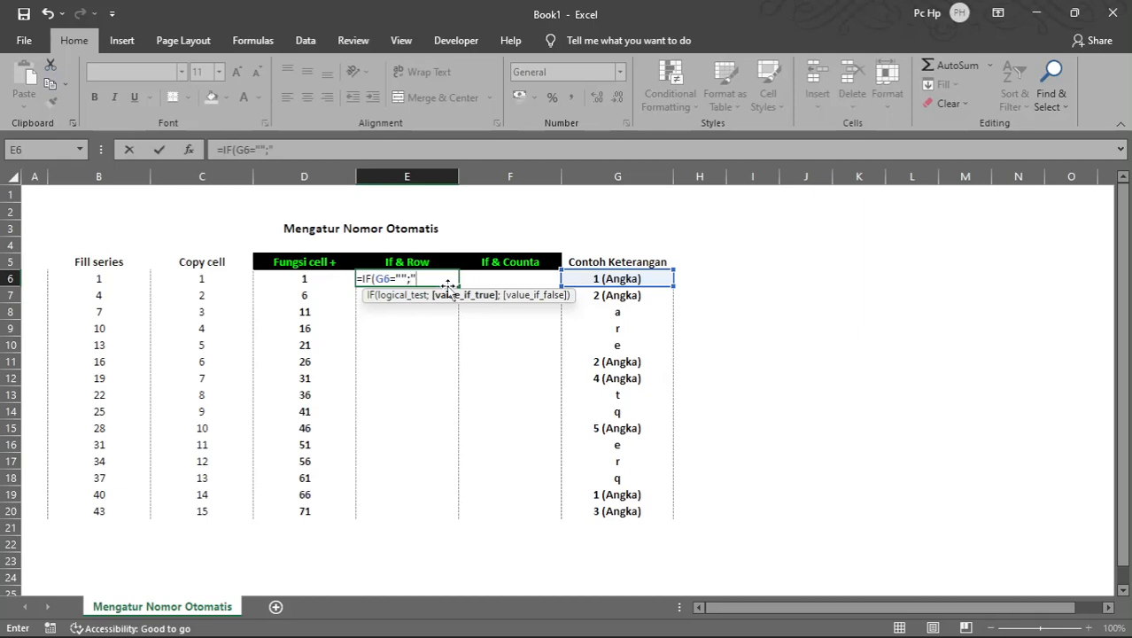
pyautogui.write('"";')
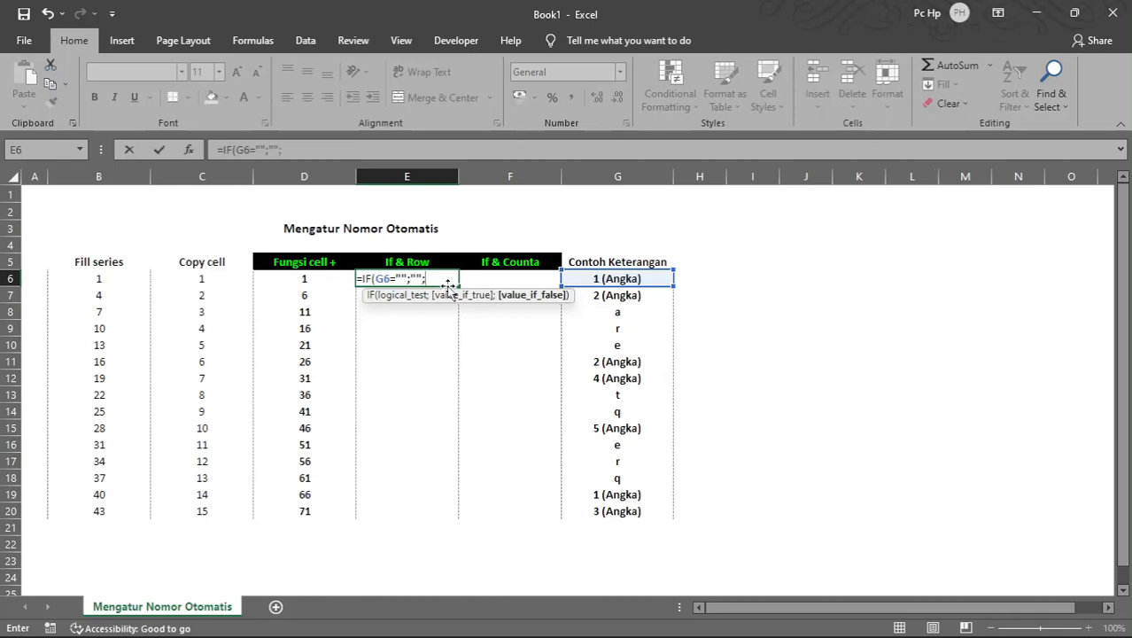
pyautogui.write('ROW')
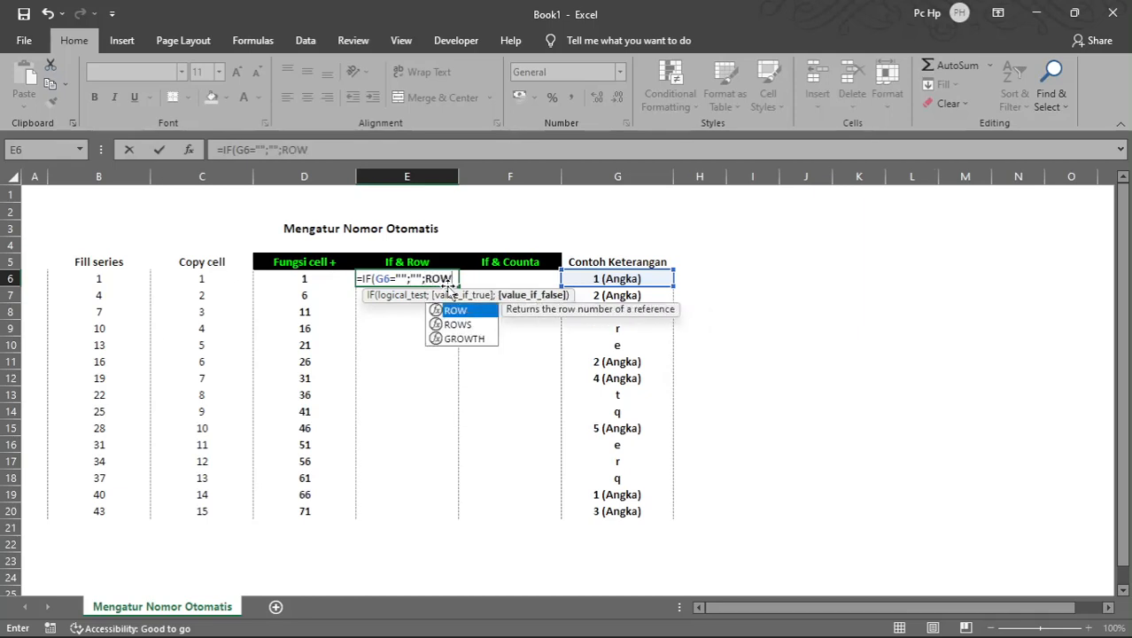
pyautogui.write('(')
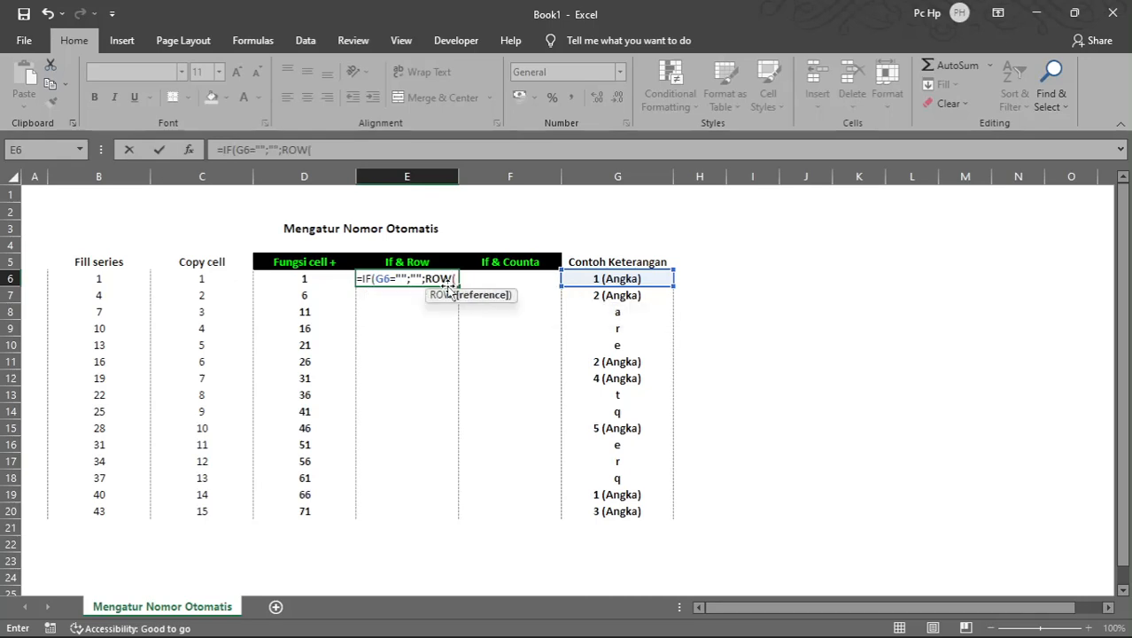
pyautogui.write(')')
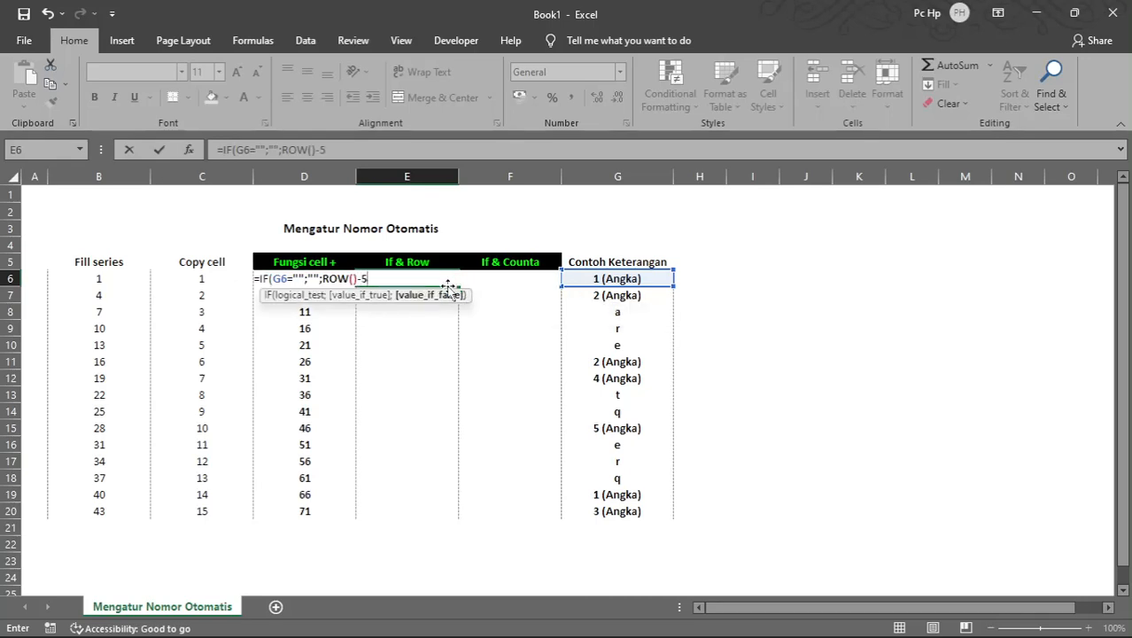
pyautogui.write('-5')
pyautogui.press('Return')
pyautogui.press('Up')
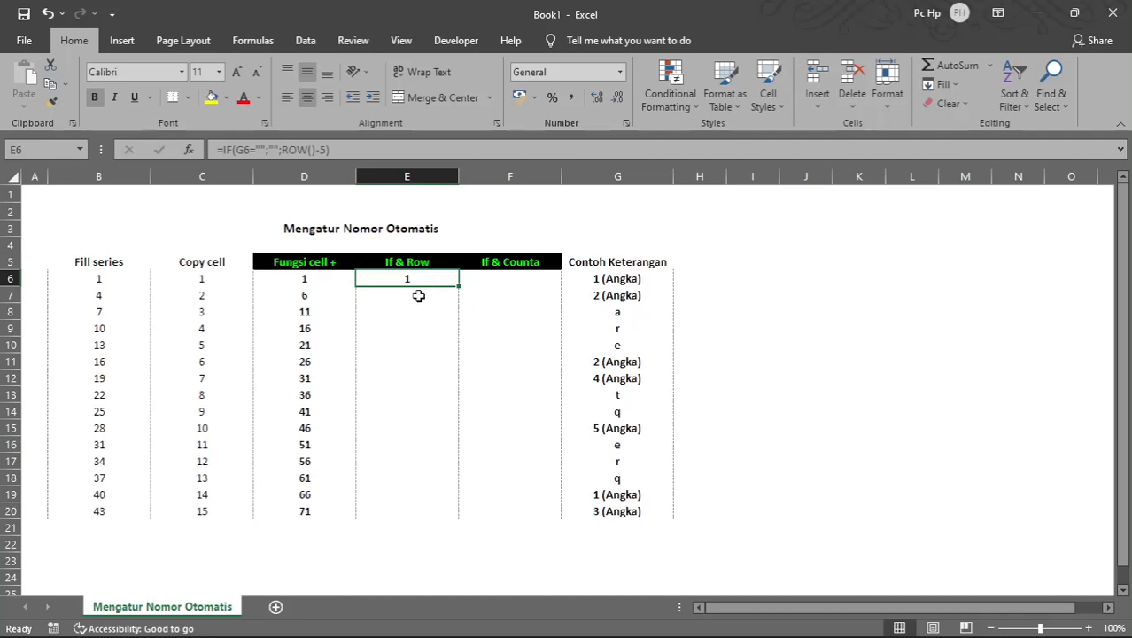
# Change the formula in cell E6 to =IF(G6="";"";ROW(G6)), accepting the suggested bracket correction.
pyautogui.click(337, 150)
pyautogui.press('BackSpace')
pyautogui.press('BackSpace')
pyautogui.press('BackSpace')
pyautogui.press('BackSpace')
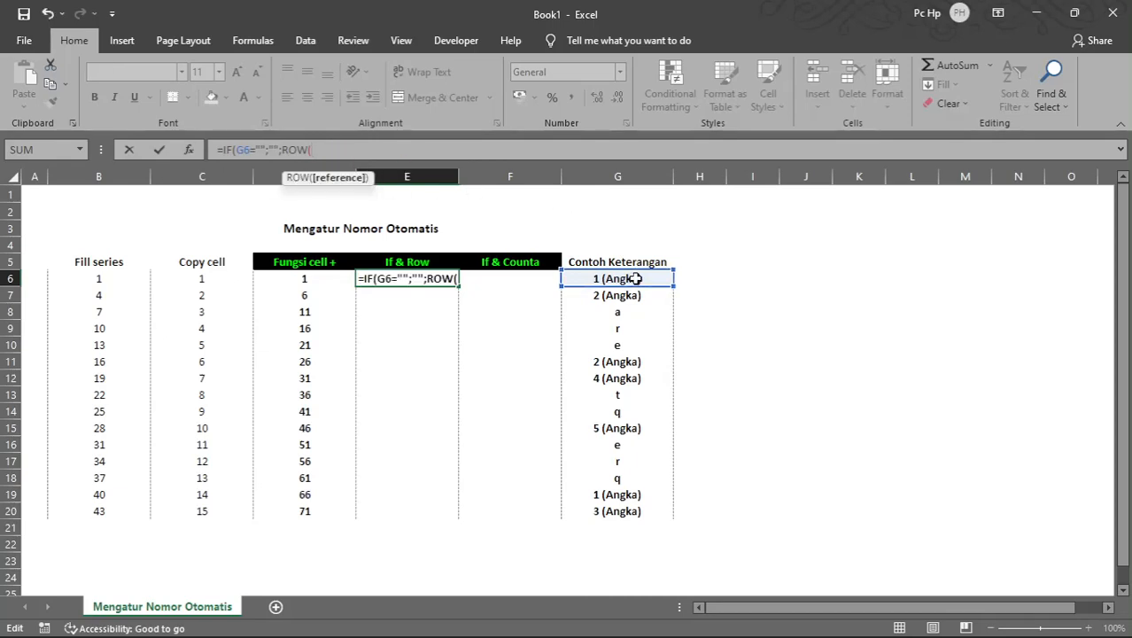
pyautogui.click(635, 279)
pyautogui.press('Return')
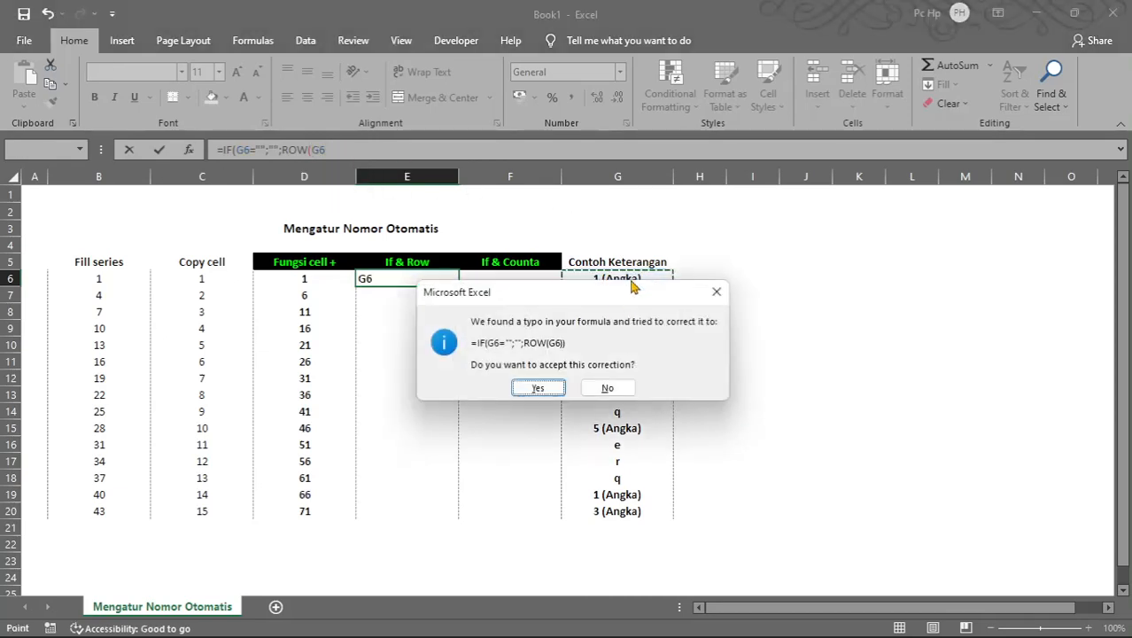
pyautogui.click(537, 388)
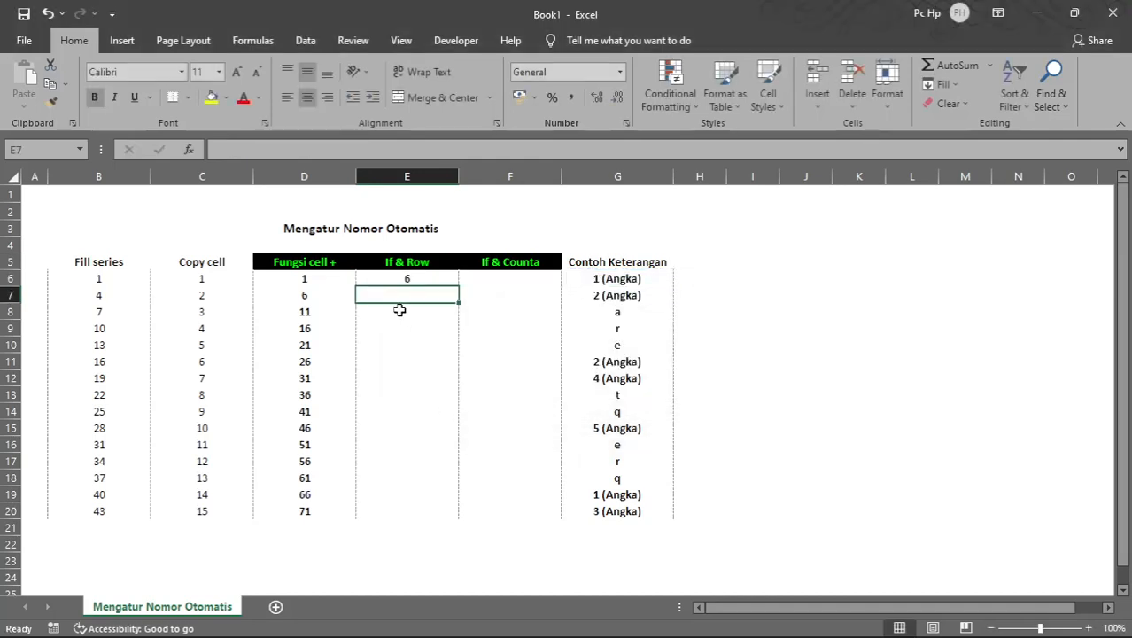
# Examine how the formula in cell E6 refers to cell G6 and its worksheet row.
pyautogui.click(418, 278)
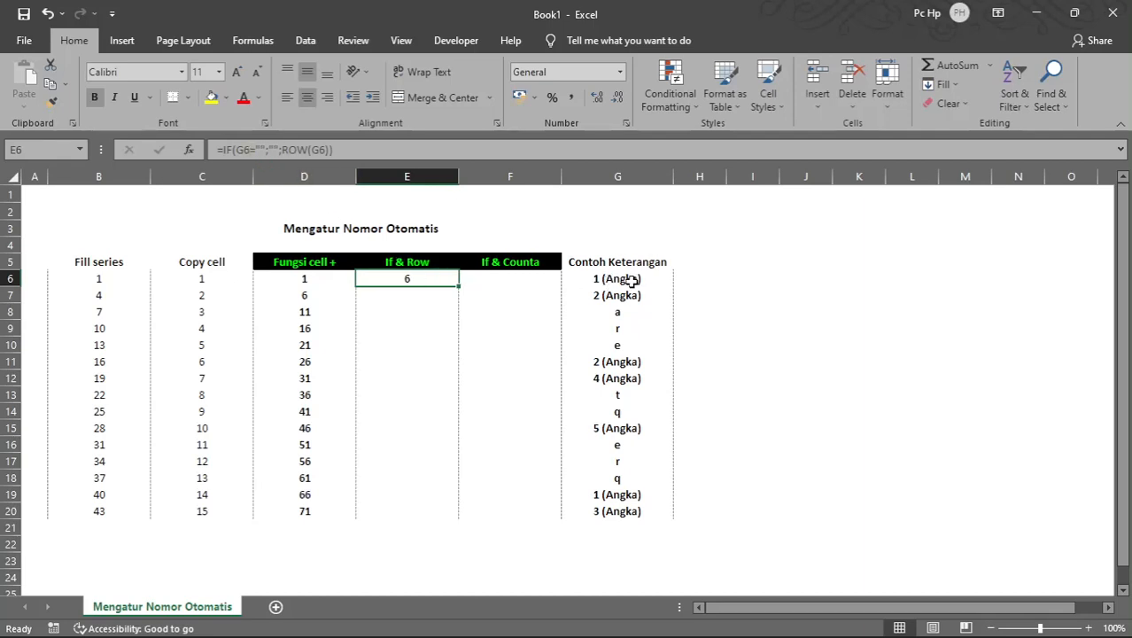
pyautogui.click(245, 151)
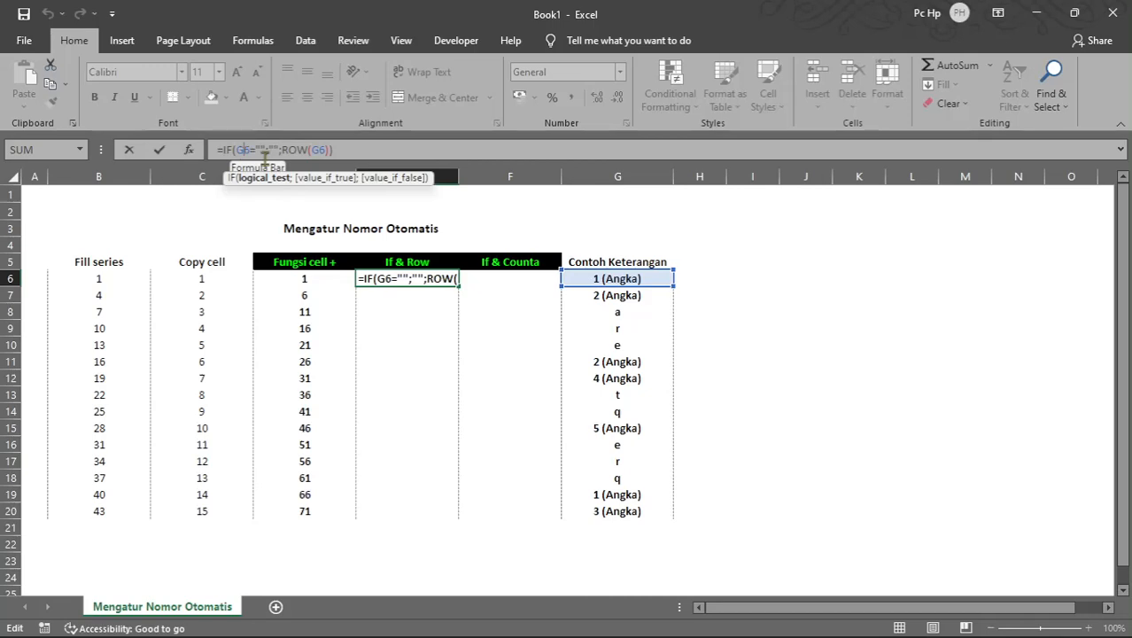
pyautogui.click(611, 281)
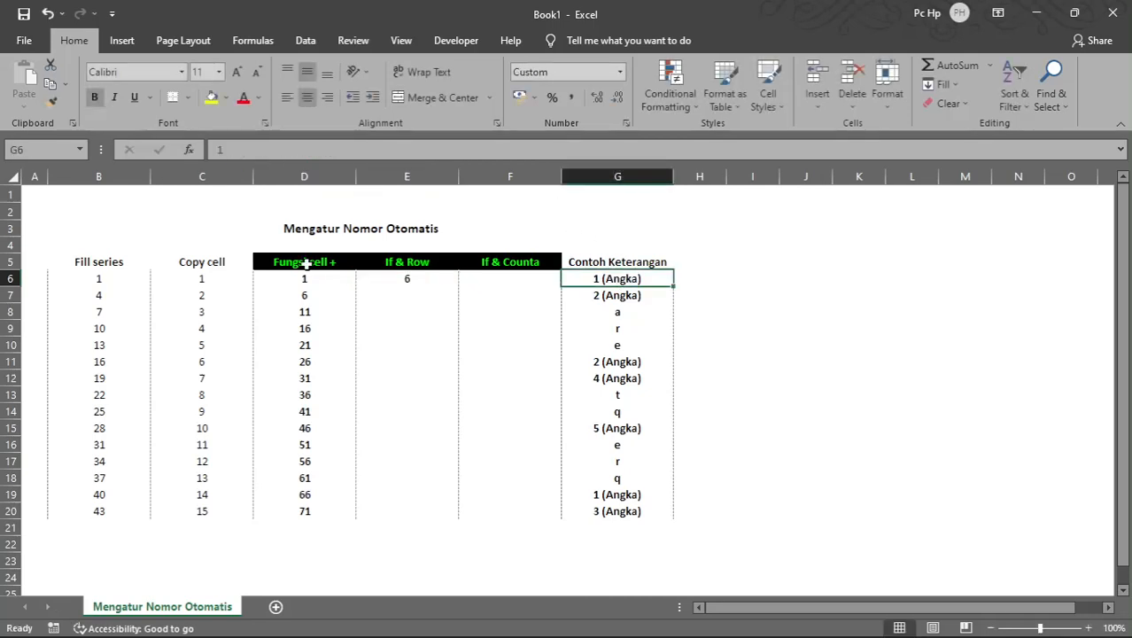
pyautogui.click(11, 279)
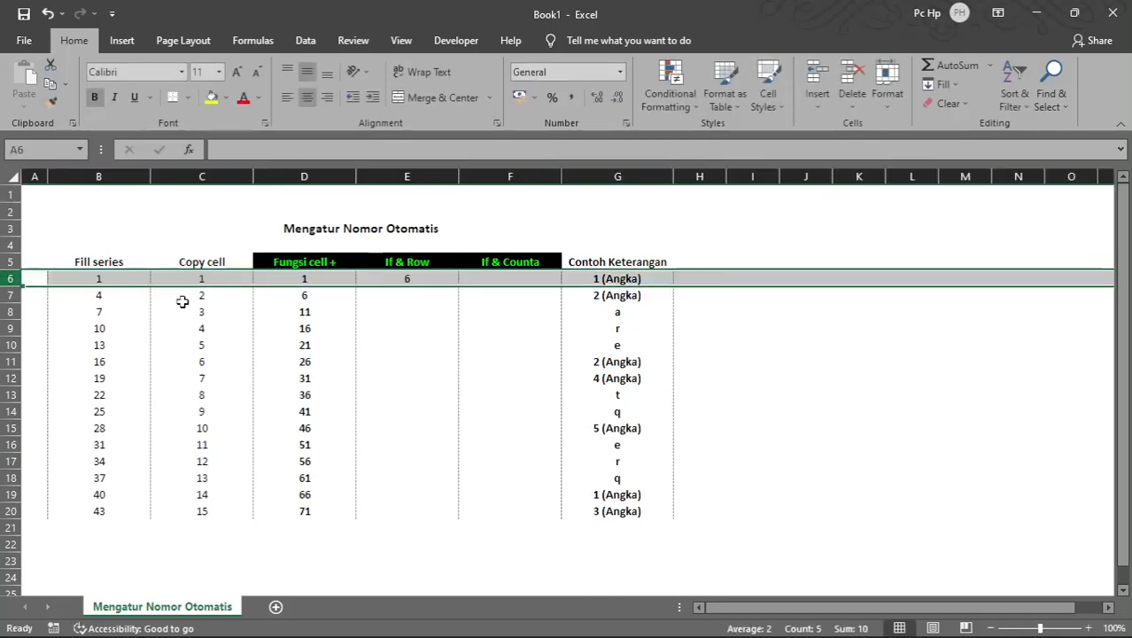
pyautogui.click(414, 280)
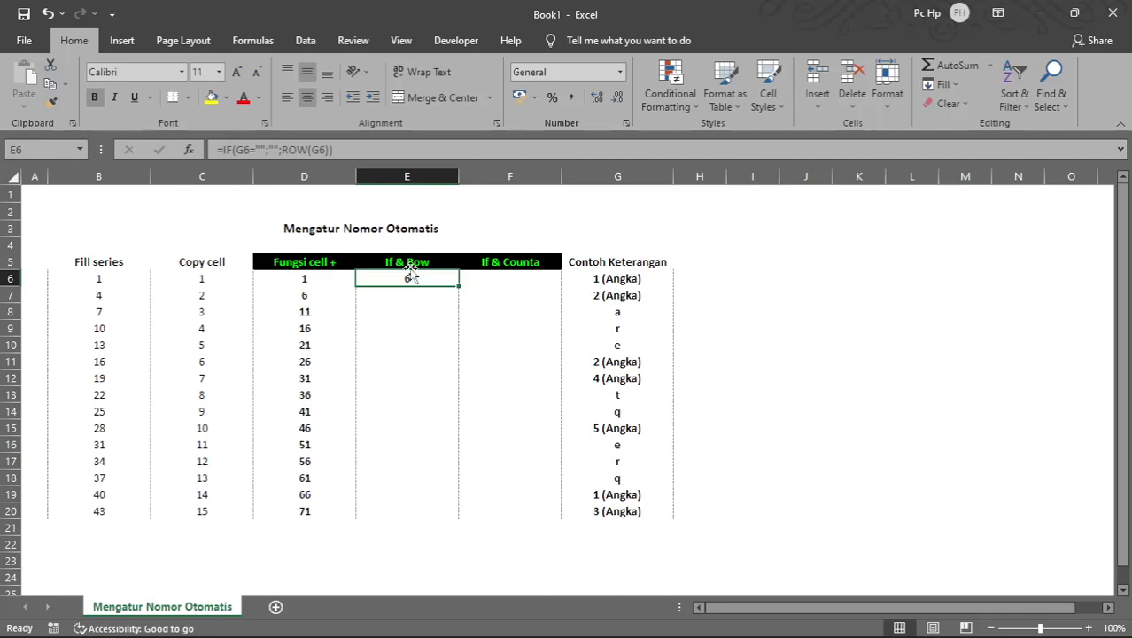
# Change the formula in cell E6 back to =IF(G6="";"";ROW()-5).
pyautogui.click(365, 153)
pyautogui.press('BackSpace')
pyautogui.press('BackSpace')
pyautogui.press('BackSpace')
pyautogui.press('BackSpace')
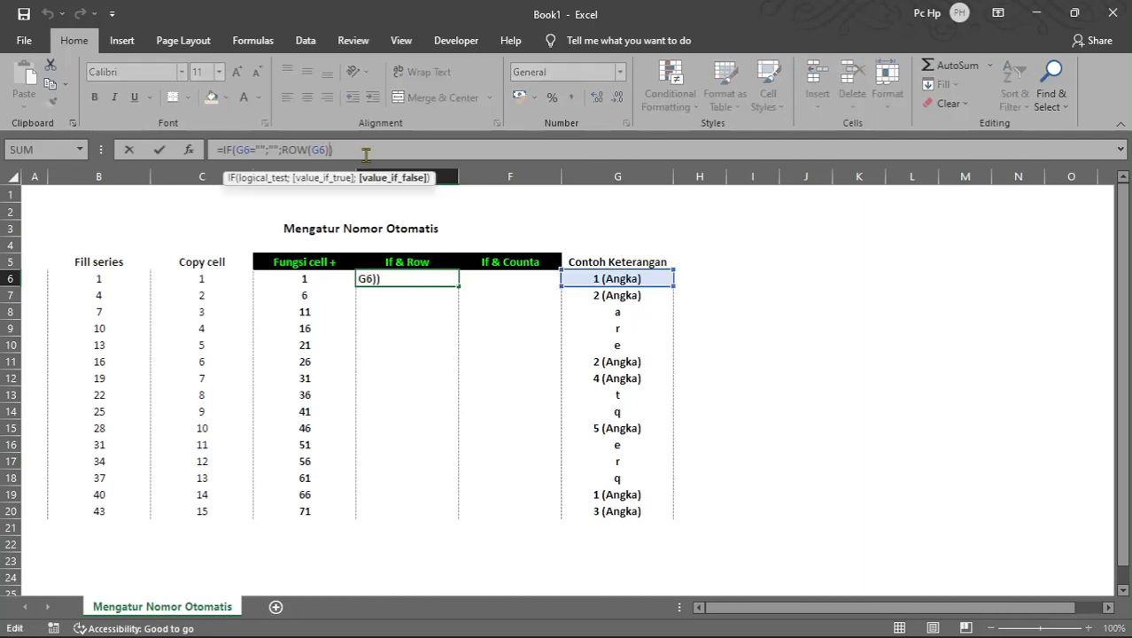
pyautogui.write(')')
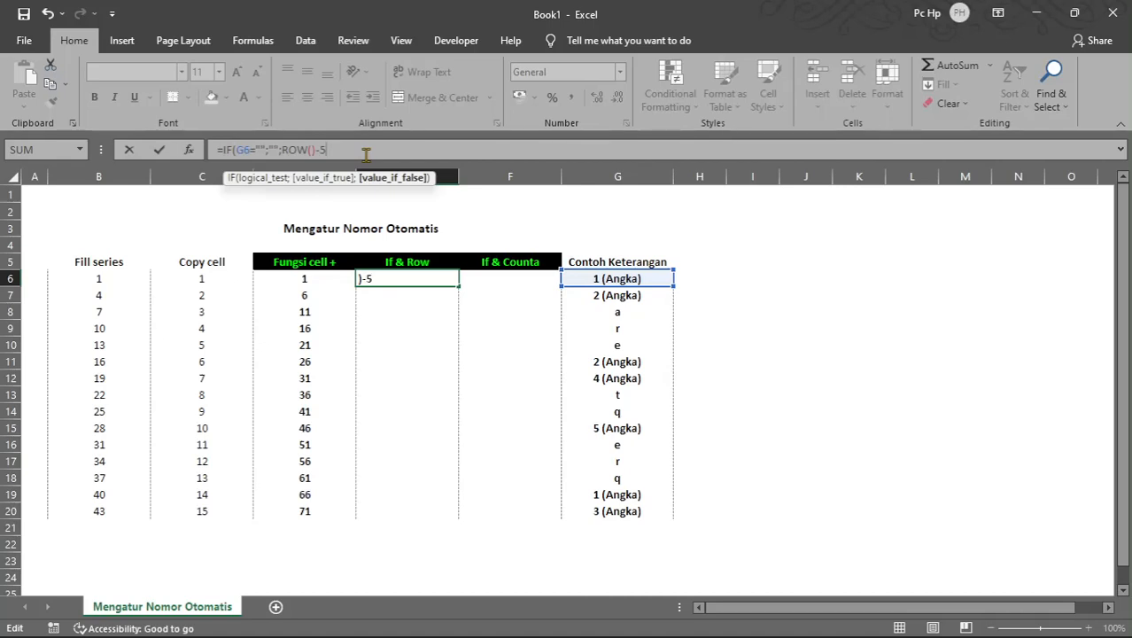
pyautogui.write('-5')
pyautogui.press('Return')
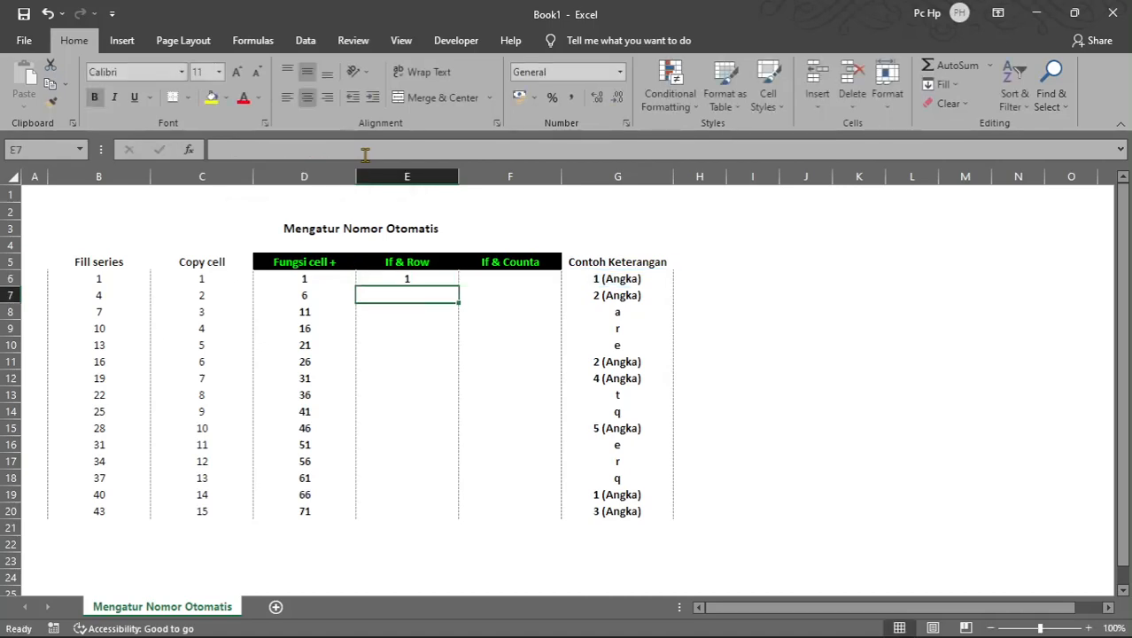
# Clear cell G6 to test how the E6 formula handles a blank reference, and undo the deletion.
pyautogui.click(395, 281)
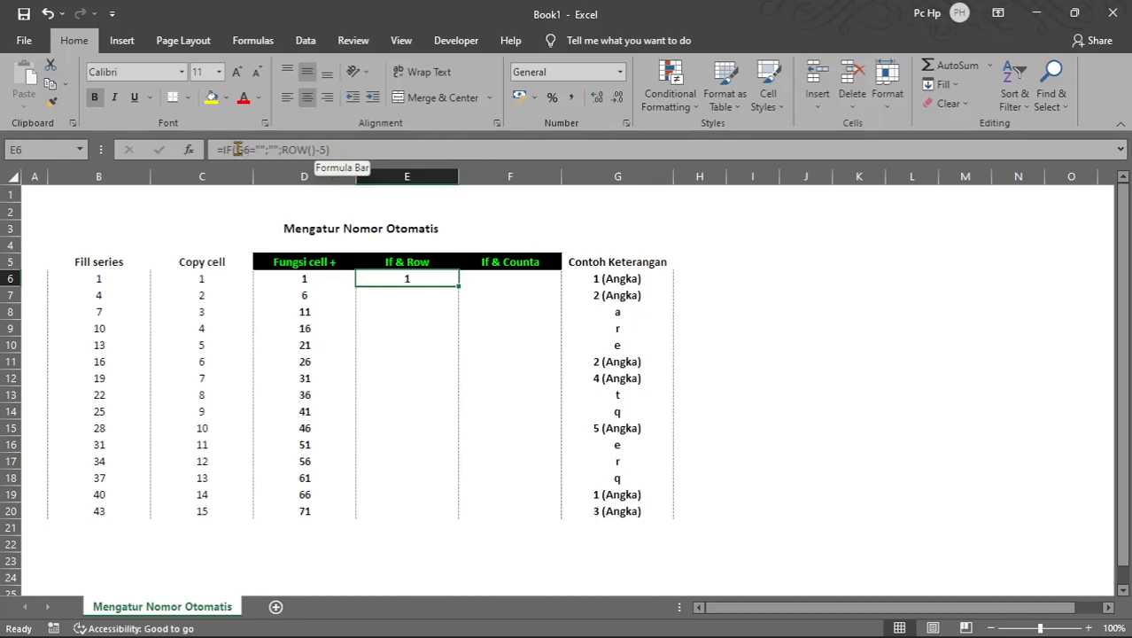
pyautogui.click(617, 279)
pyautogui.click(413, 281)
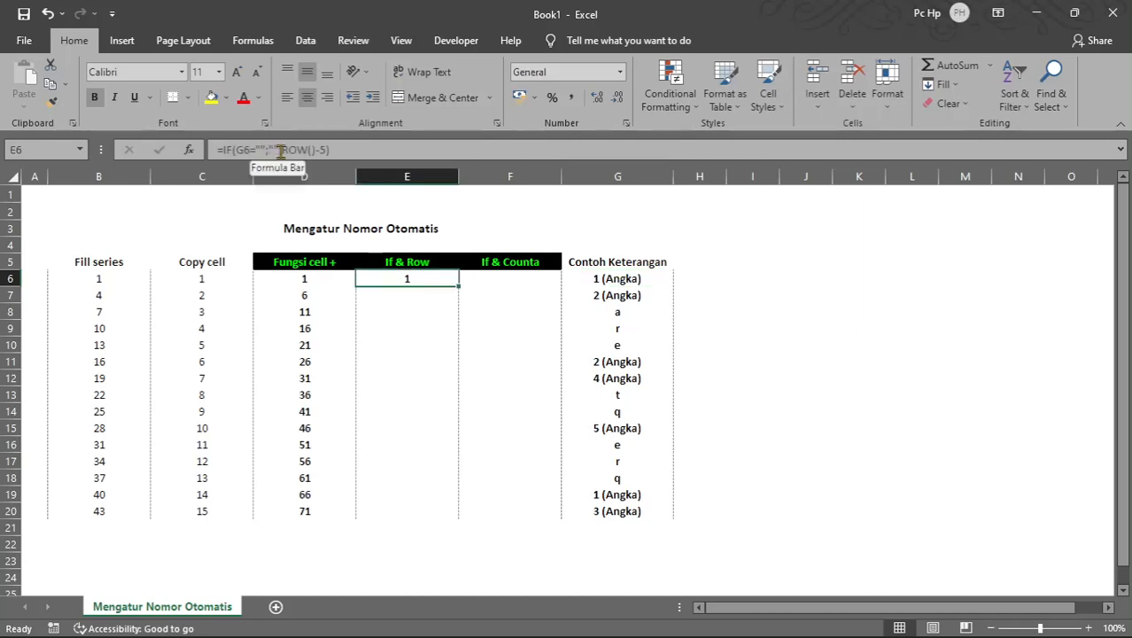
pyautogui.click(623, 279)
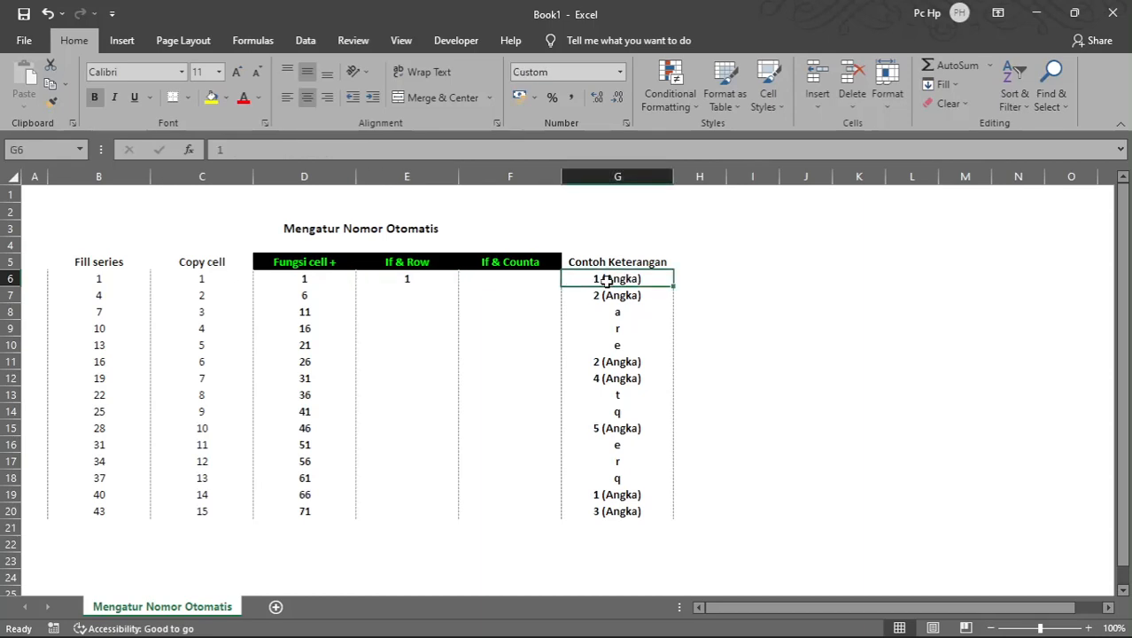
pyautogui.press('Delete')
pyautogui.click(439, 281)
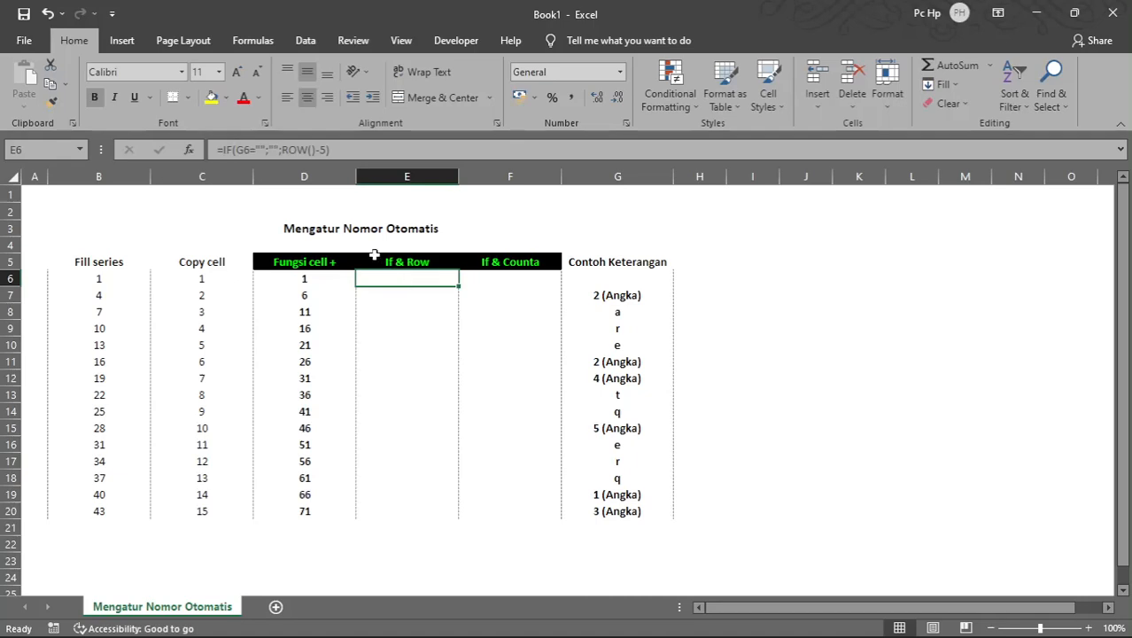
pyautogui.doubleClick(274, 150)
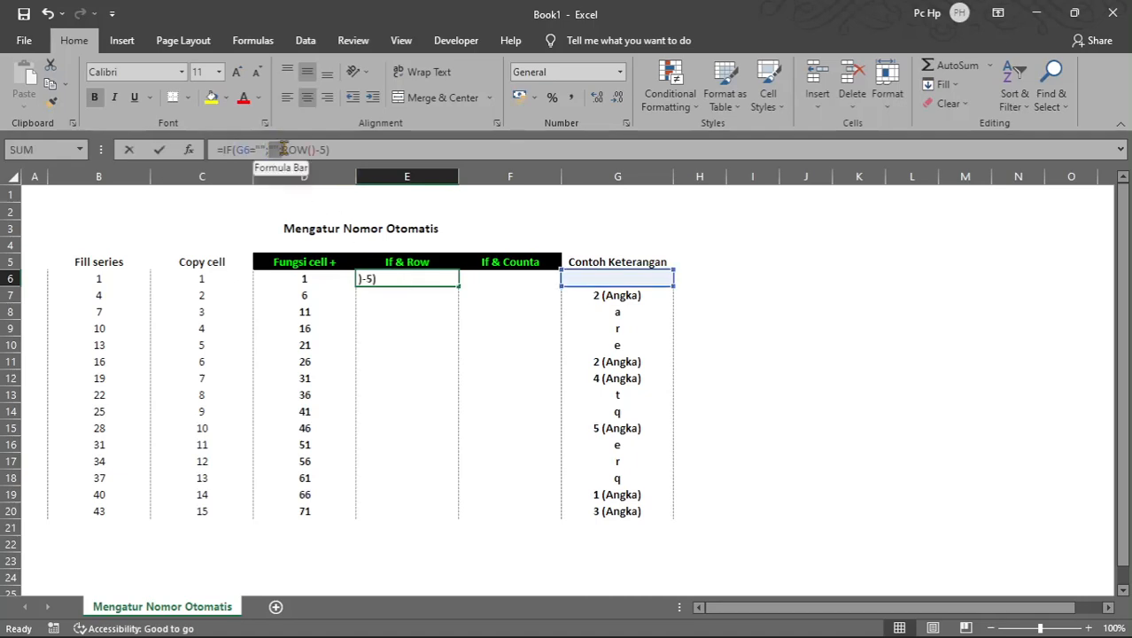
pyautogui.press('Escape')
pyautogui.click(614, 277)
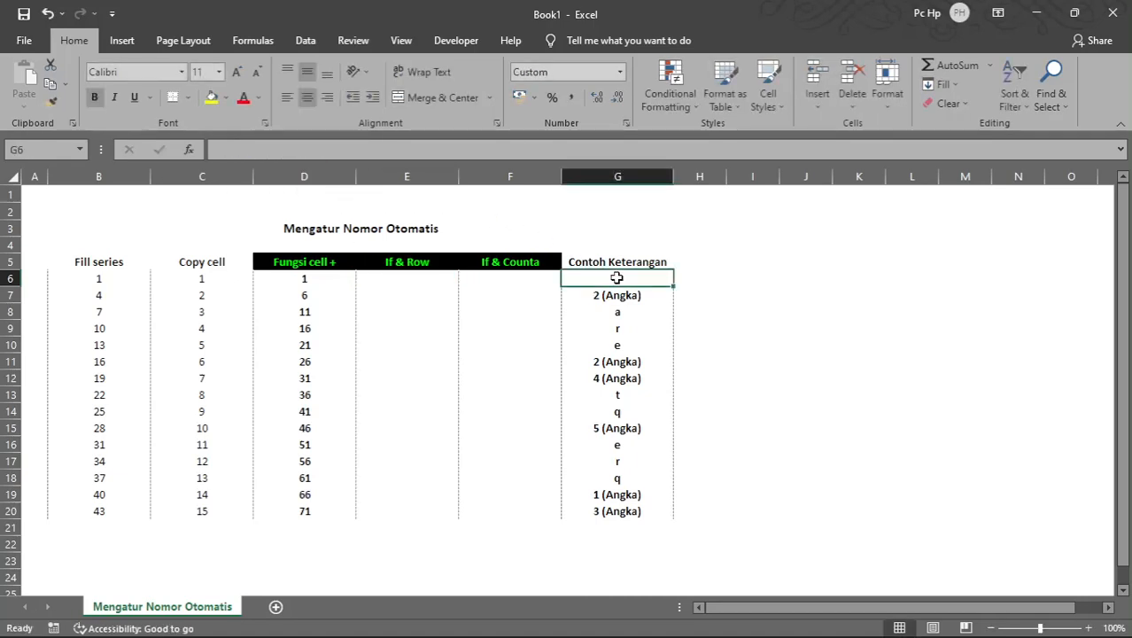
pyautogui.click(429, 278)
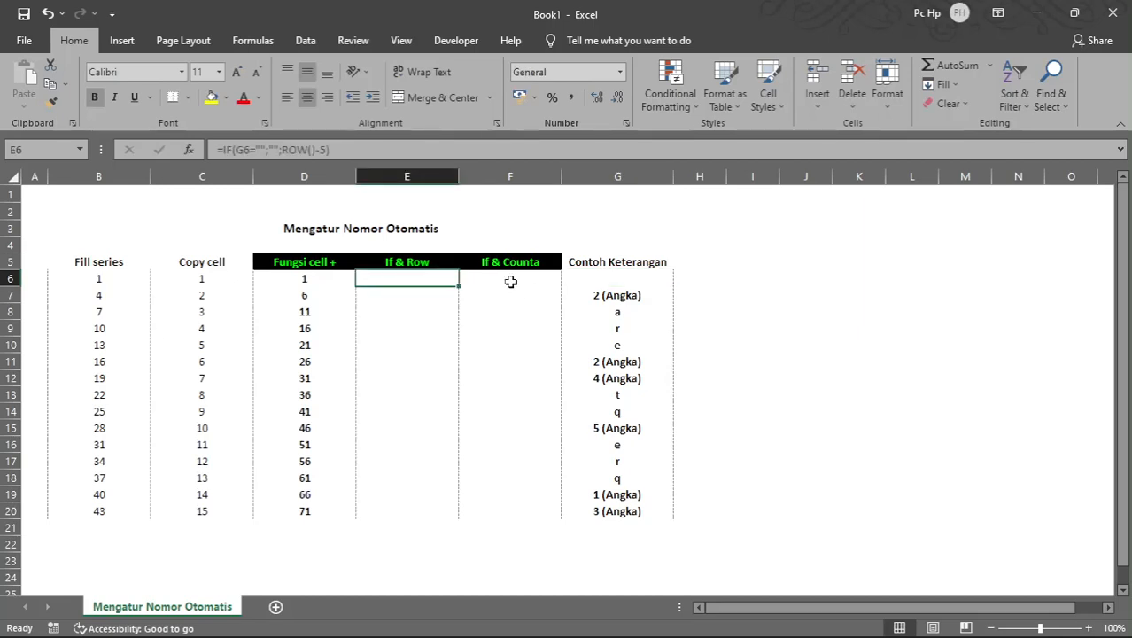
pyautogui.hotkey('ctrl', 'z')
# Autofill the IF and ROW formula from cell E6 down to E20.
pyautogui.click(444, 285)
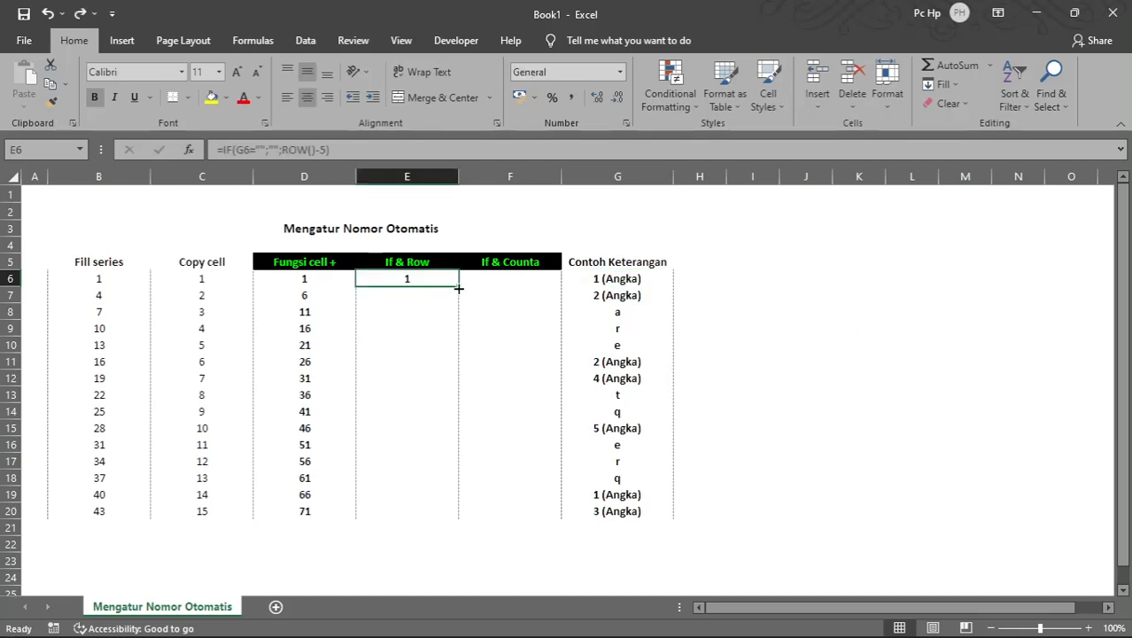
pyautogui.doubleClick(459, 288)
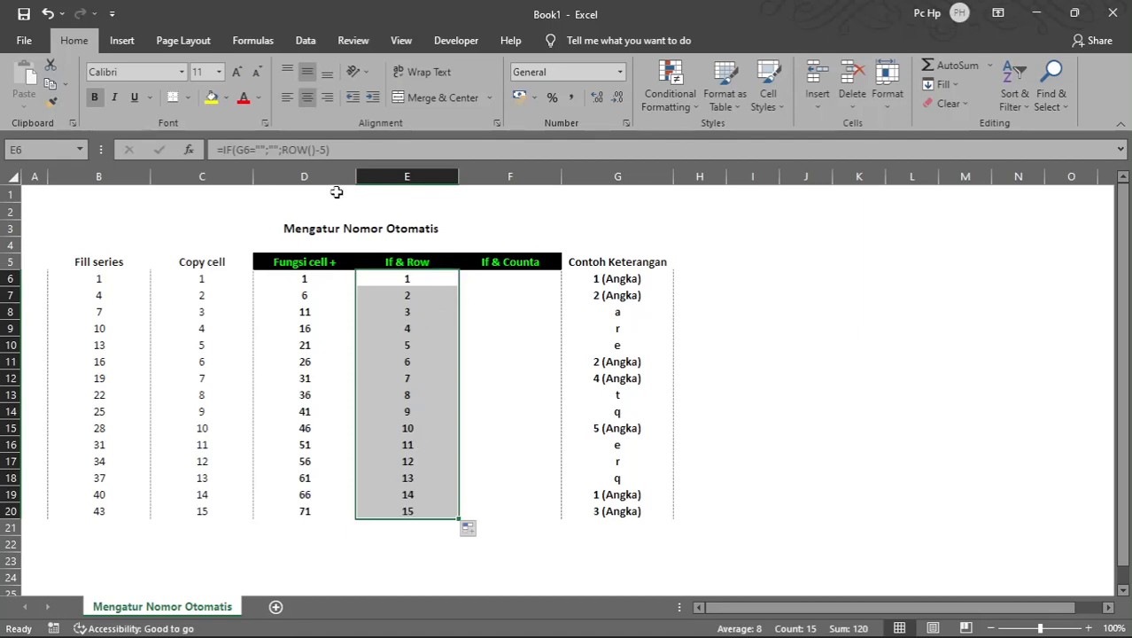
# Check the copied formulas in several cells of the If & Row column, including E12, E20 and E7.
pyautogui.click(410, 329)
pyautogui.click(406, 378)
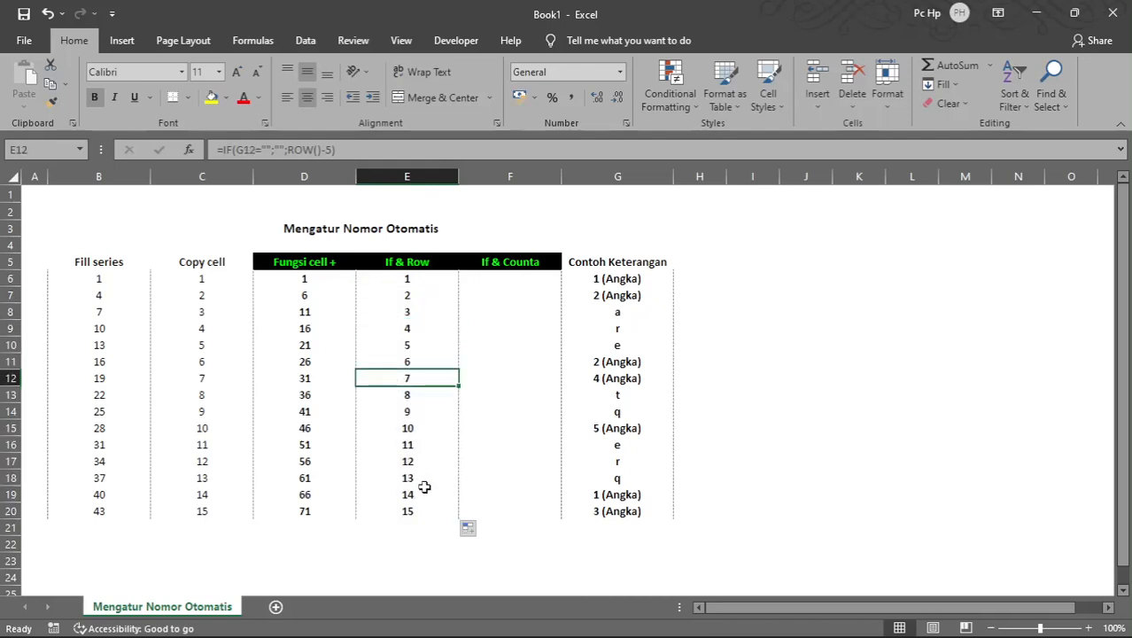
pyautogui.click(421, 511)
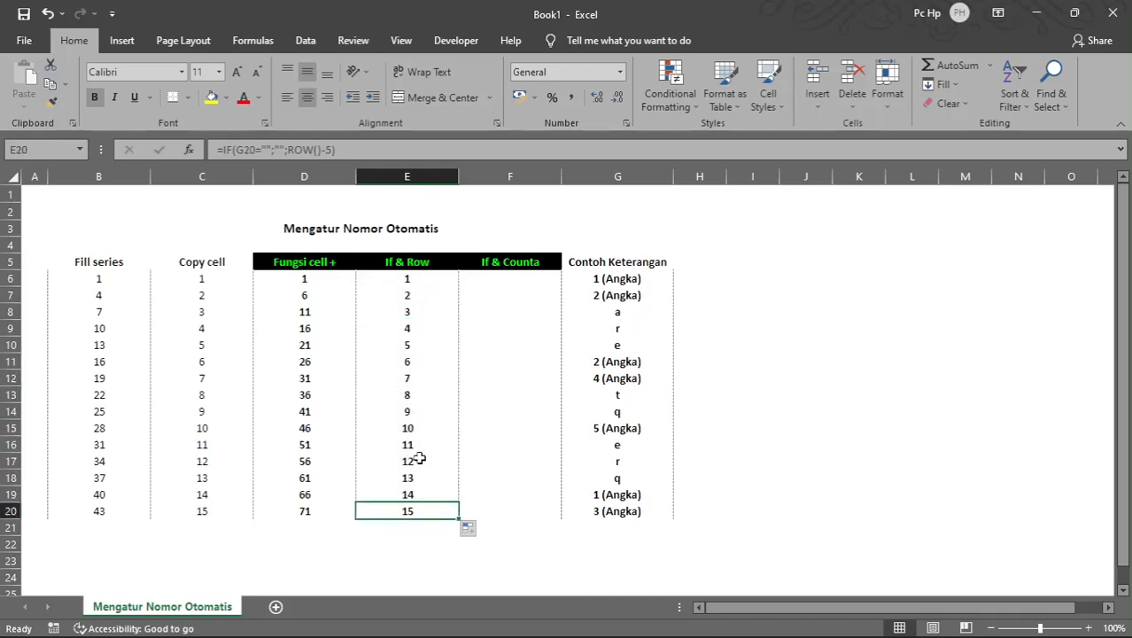
pyautogui.click(413, 280)
pyautogui.click(411, 511)
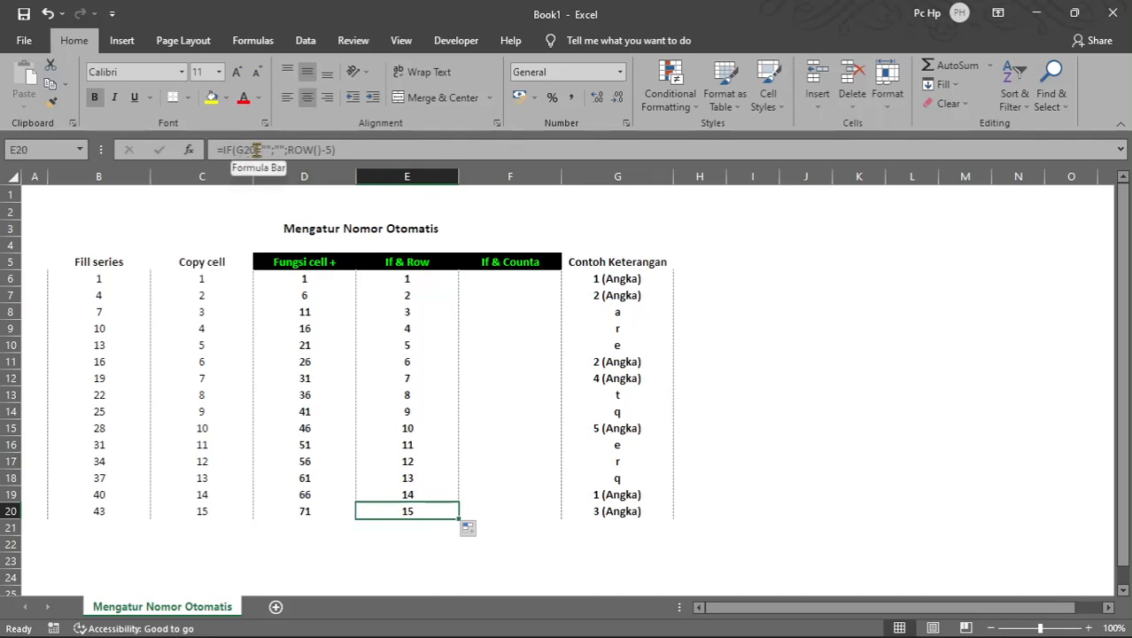
pyautogui.click(413, 298)
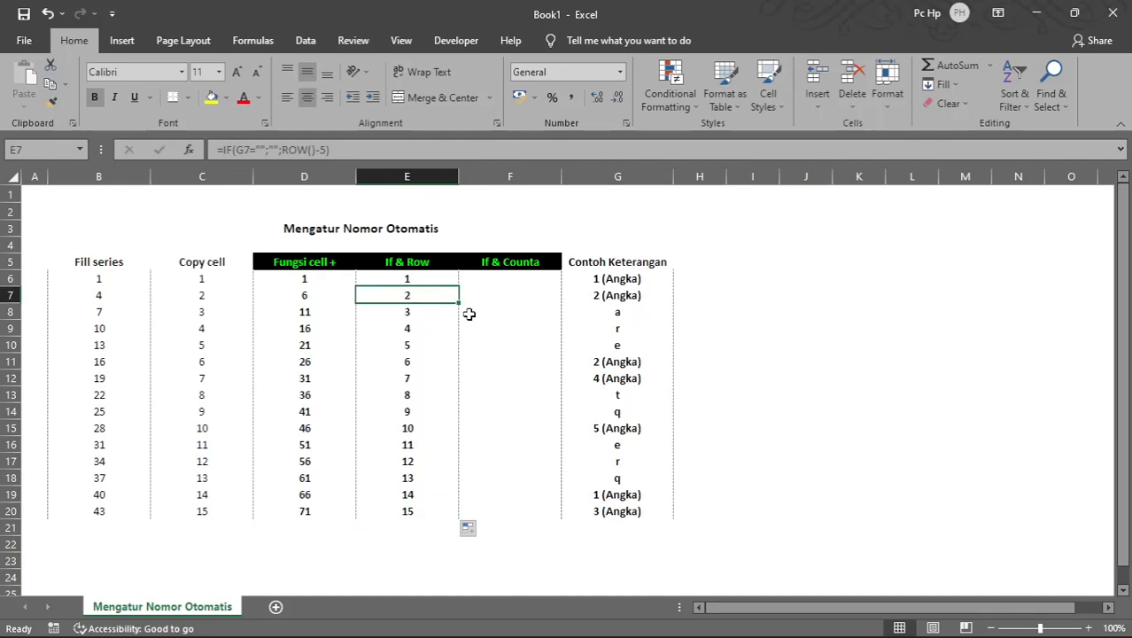
# Compare the If & Row numbers in E6:E20 with the entries in G6:G20.
pyautogui.click(630, 310)
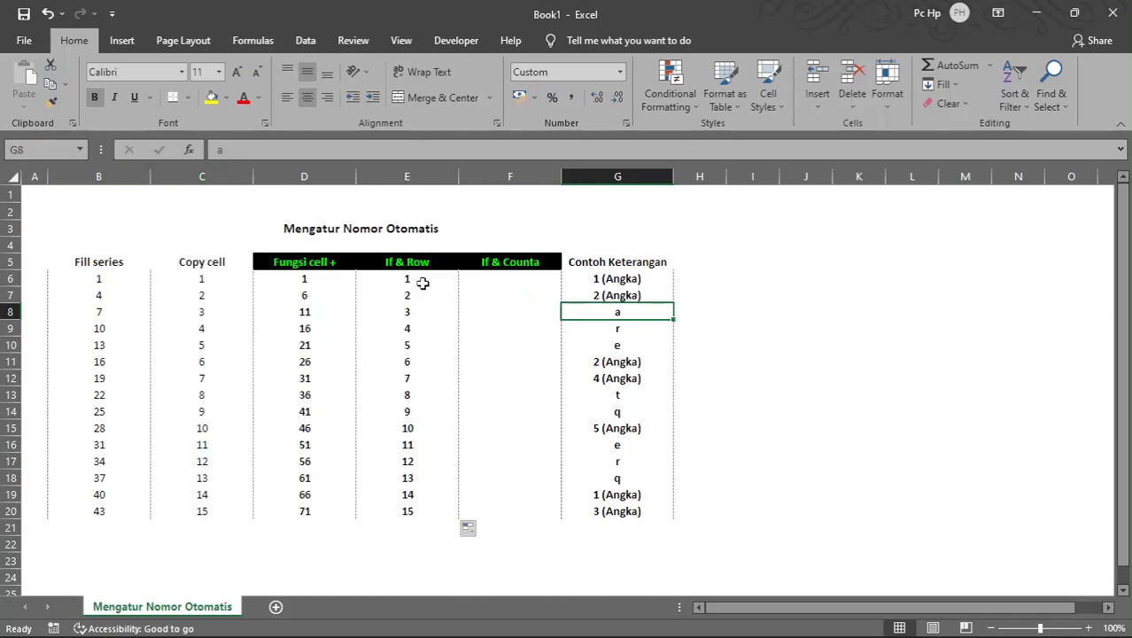
pyautogui.moveTo(423, 283); pyautogui.dragTo(410, 516)
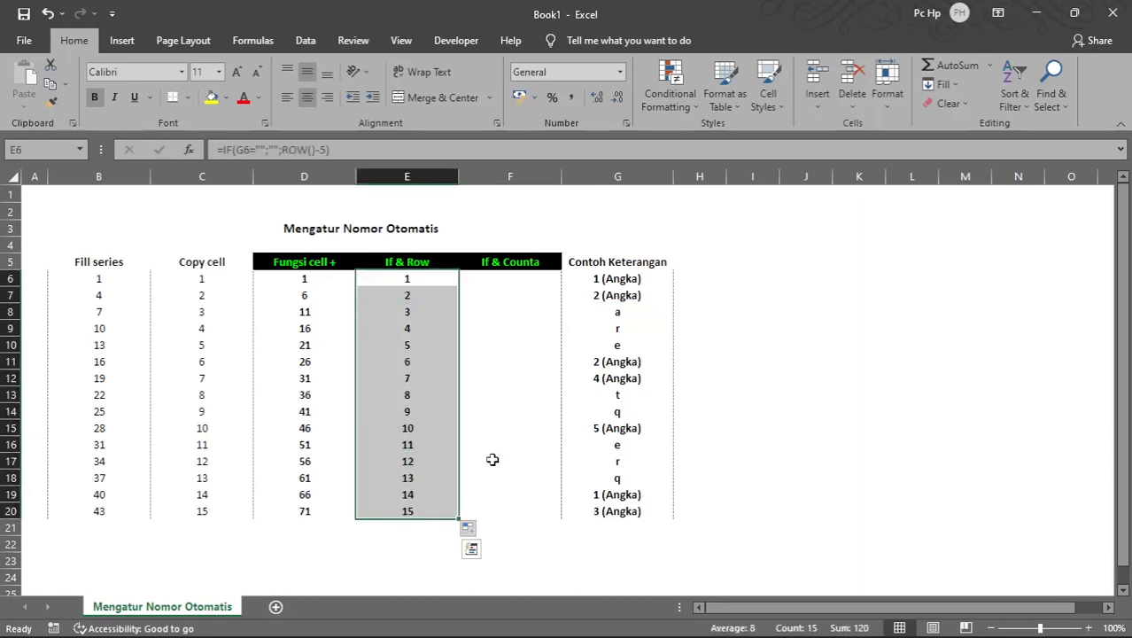
pyautogui.moveTo(625, 276); pyautogui.dragTo(631, 511)
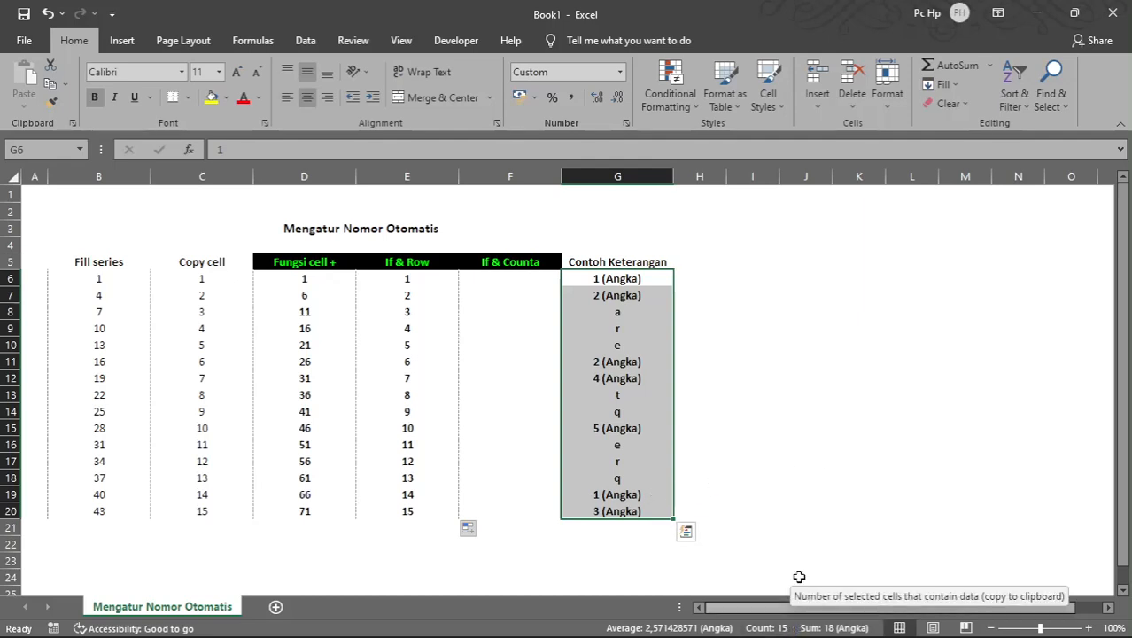
# Clear cell G8 and check how the If & Row numbering in E6:E20 and cell E8 responds.
pyautogui.click(618, 296)
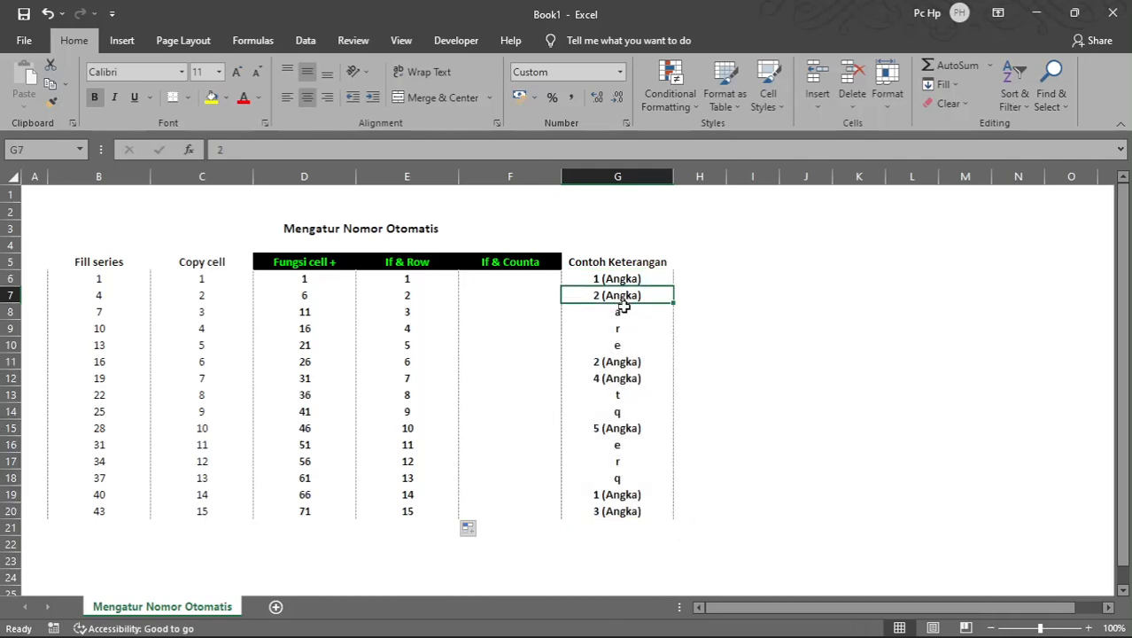
pyautogui.click(618, 312)
pyautogui.press('Delete')
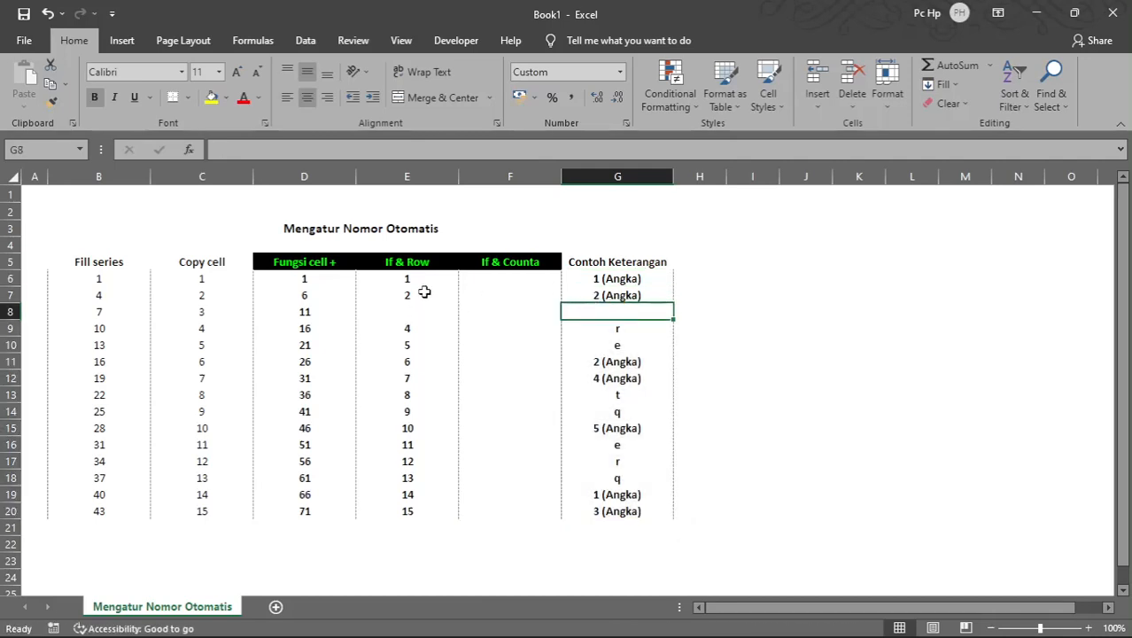
pyautogui.moveTo(420, 279); pyautogui.dragTo(440, 494)
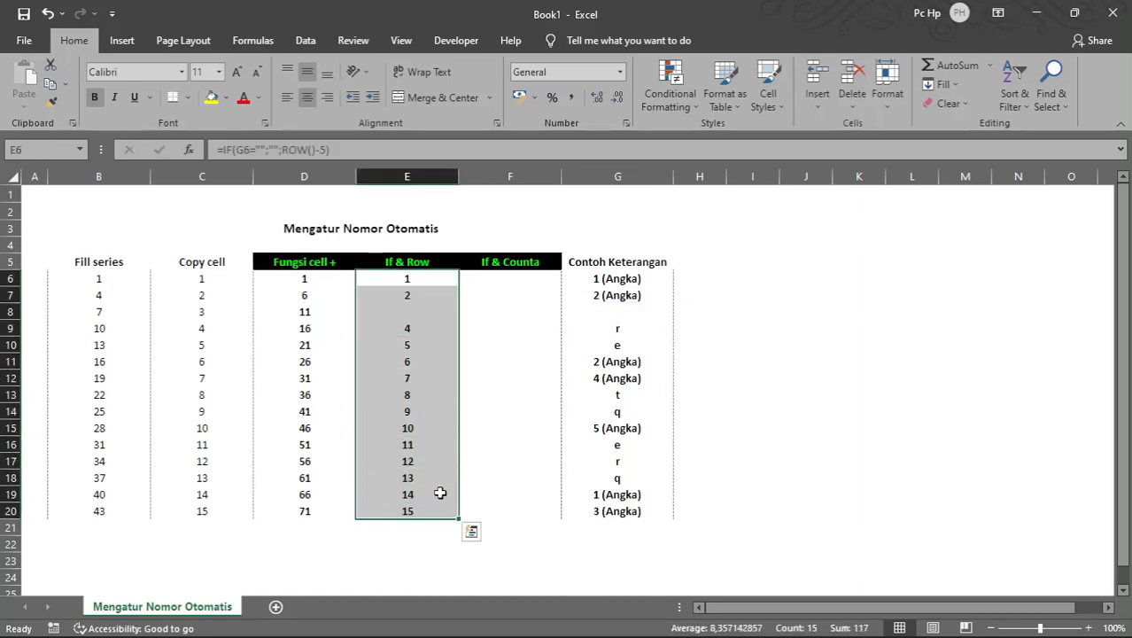
pyautogui.click(404, 308)
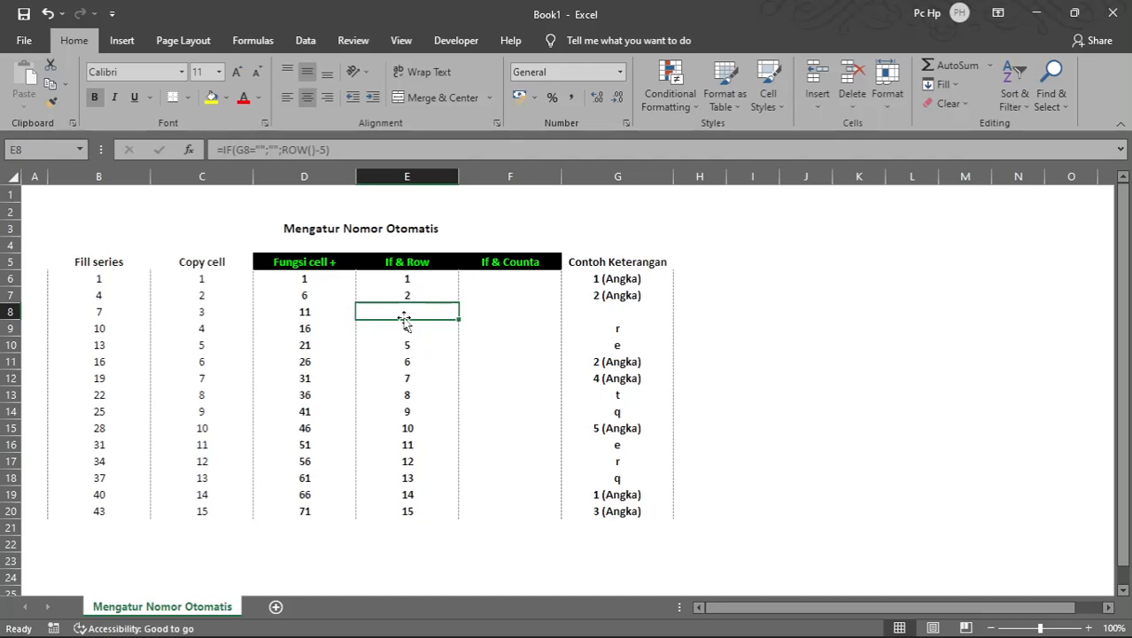
# Delete row 8, check the numbering in column E, and undo the row deletion.
pyautogui.rightClick(7, 311)
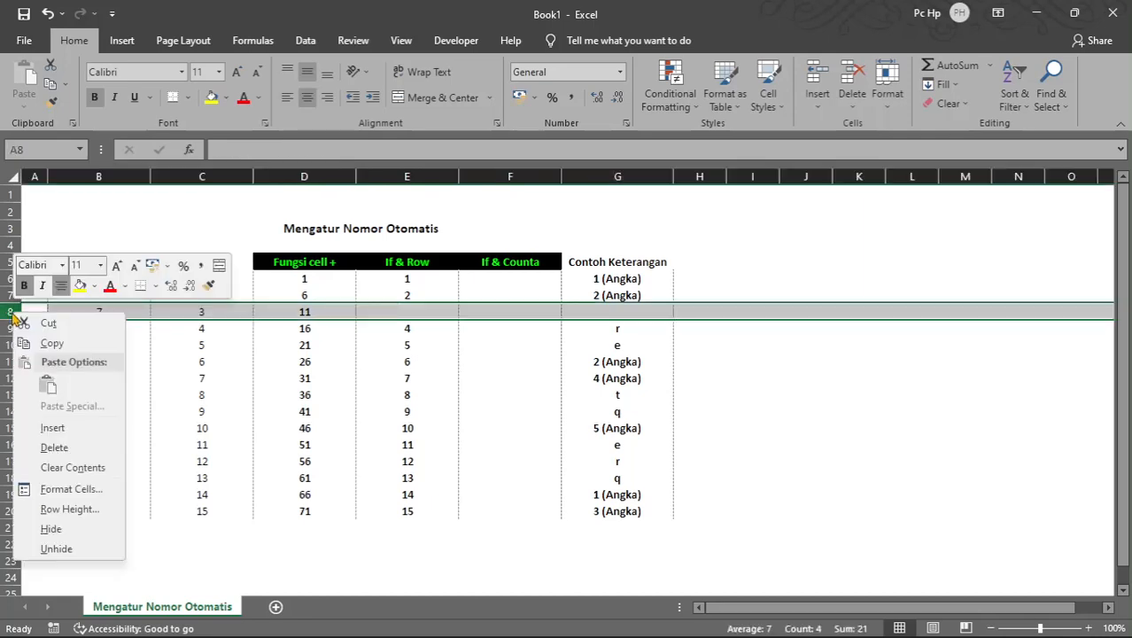
pyautogui.click(88, 454)
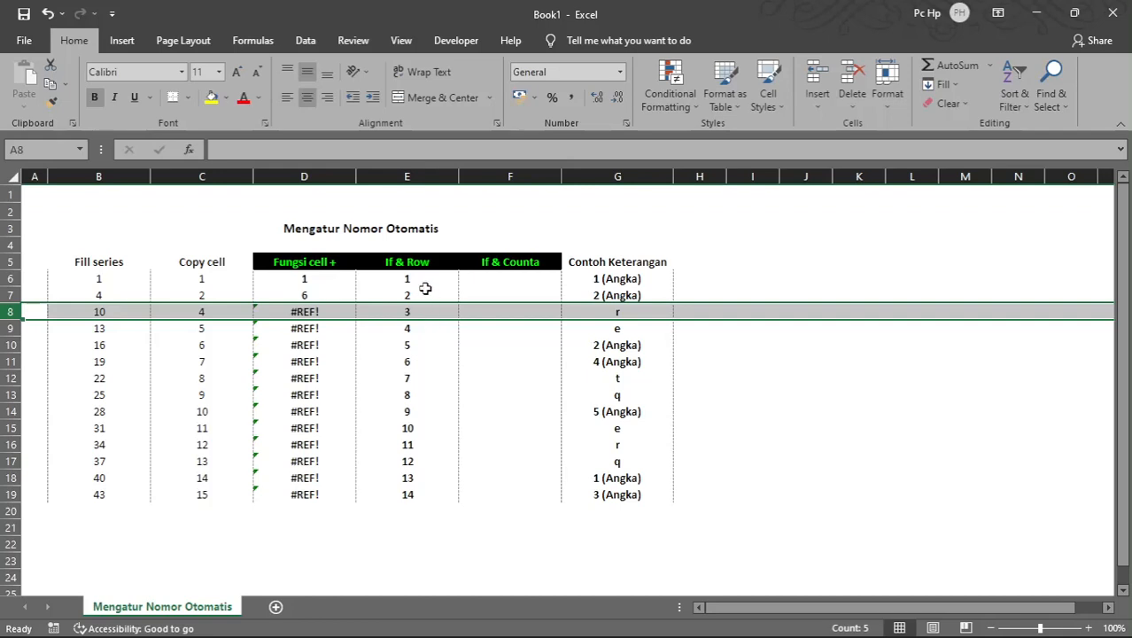
pyautogui.moveTo(422, 279); pyautogui.dragTo(419, 314)
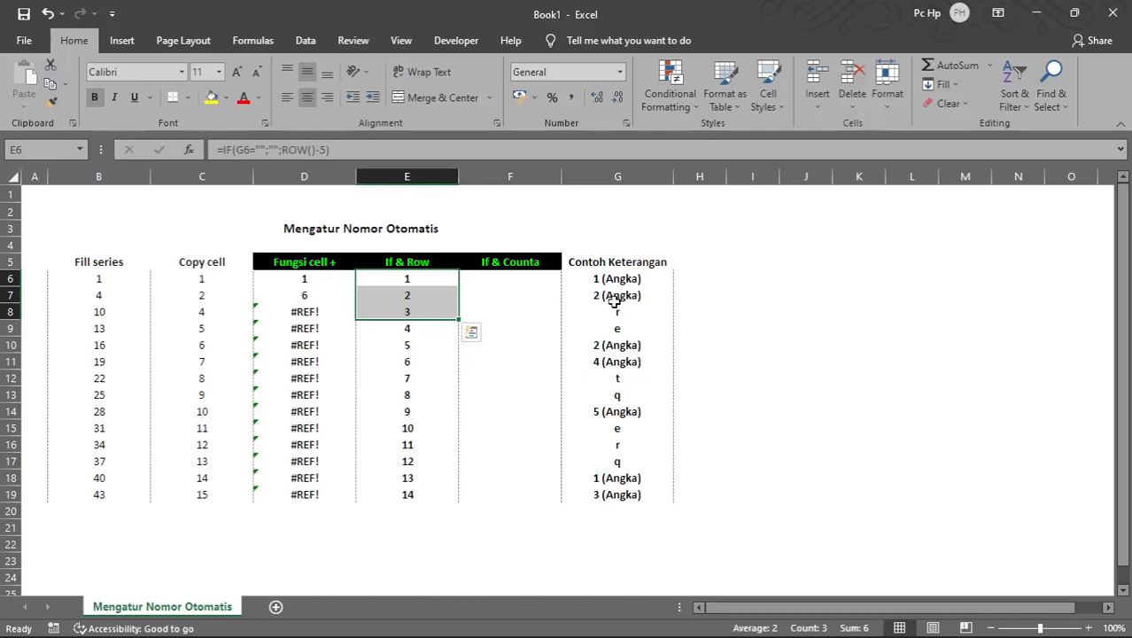
pyautogui.hotkey('ctrl', 'z')
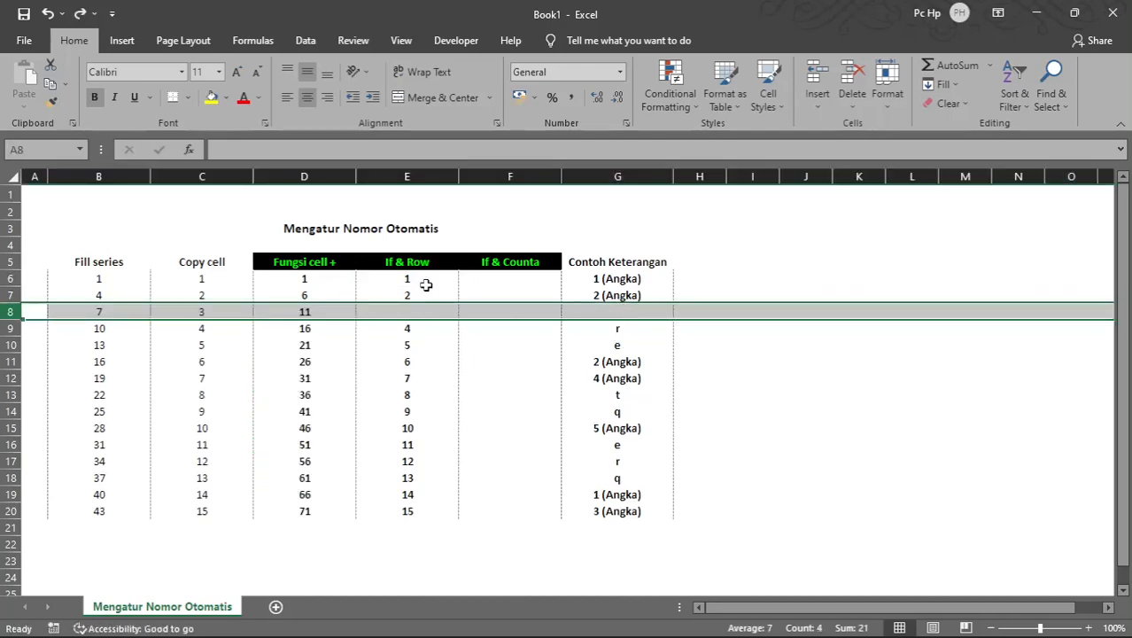
pyautogui.moveTo(420, 282); pyautogui.dragTo(429, 362)
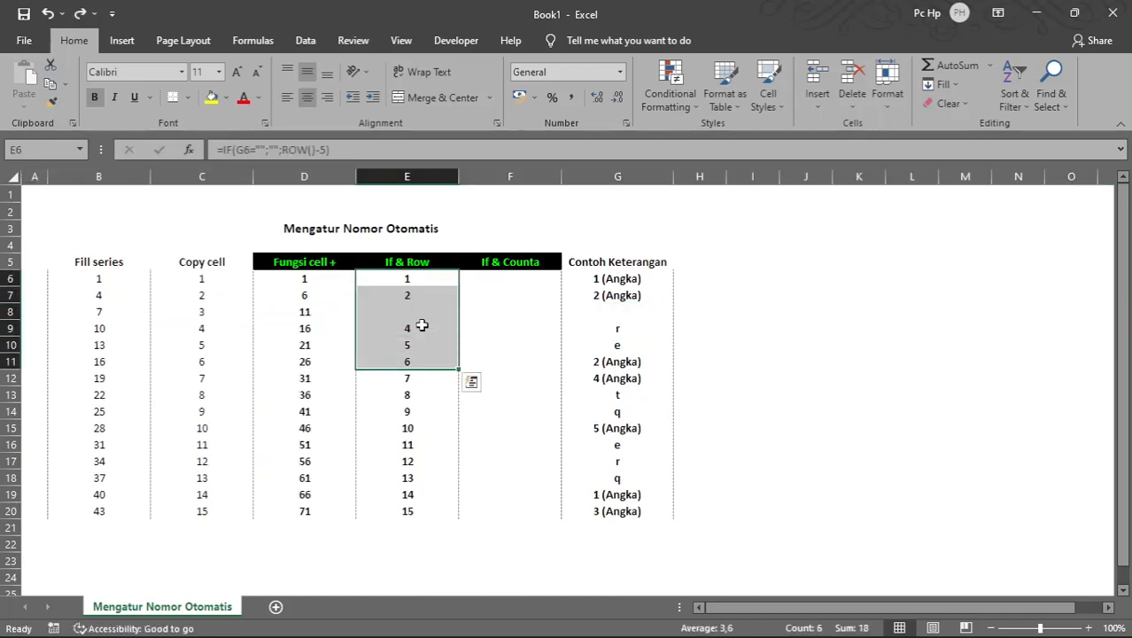
pyautogui.click(410, 310)
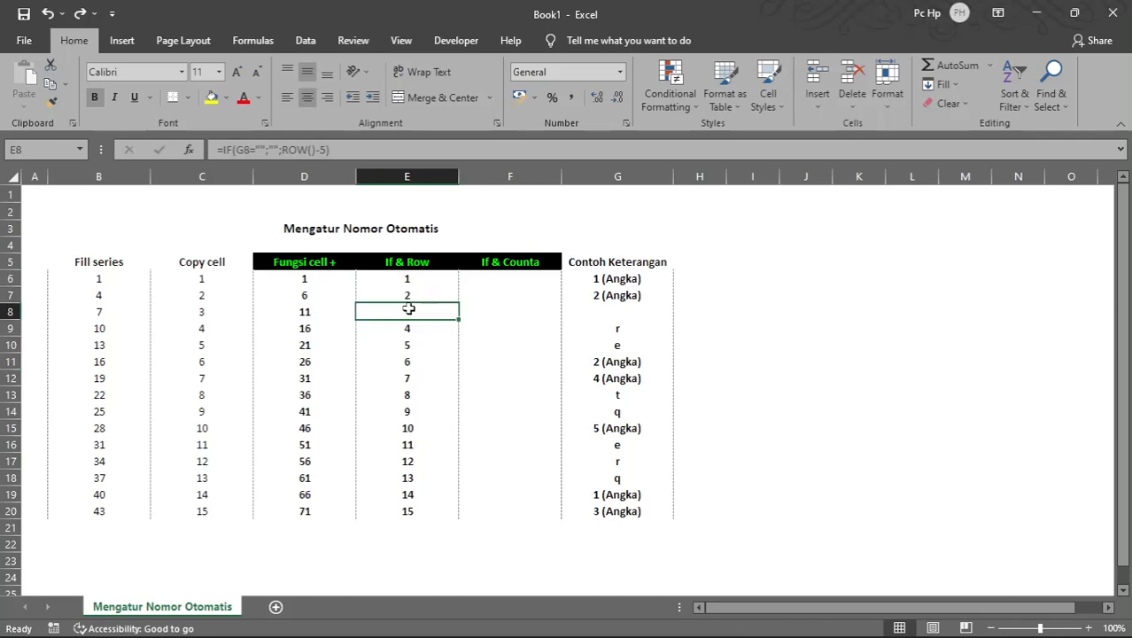
# Delete row 8 again to review E6:E10, and undo both the row deletion and the clearing of cell G8.
pyautogui.rightClick(7, 311)
pyautogui.click(67, 448)
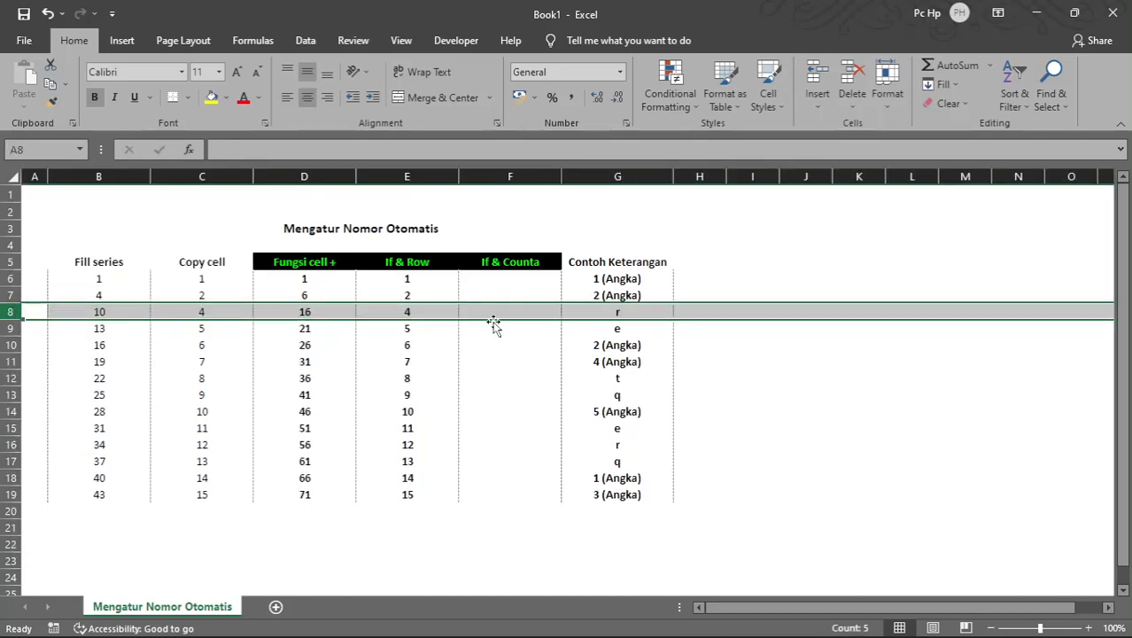
pyautogui.moveTo(425, 281); pyautogui.dragTo(422, 352)
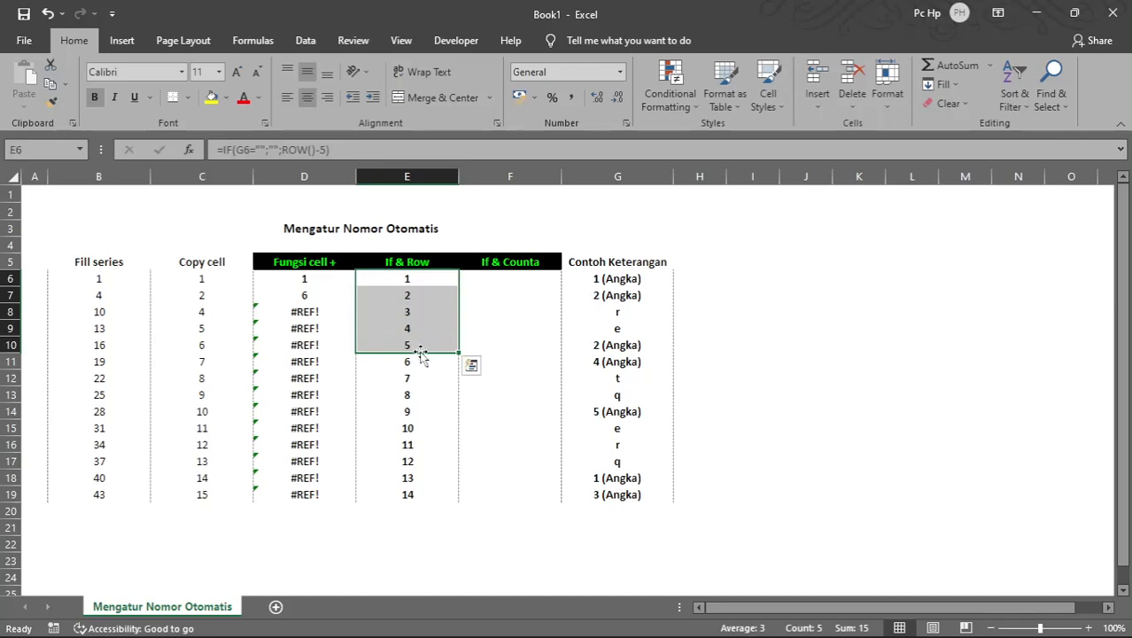
pyautogui.hotkey('ctrl', 'z')
pyautogui.hotkey('ctrl', 'z')
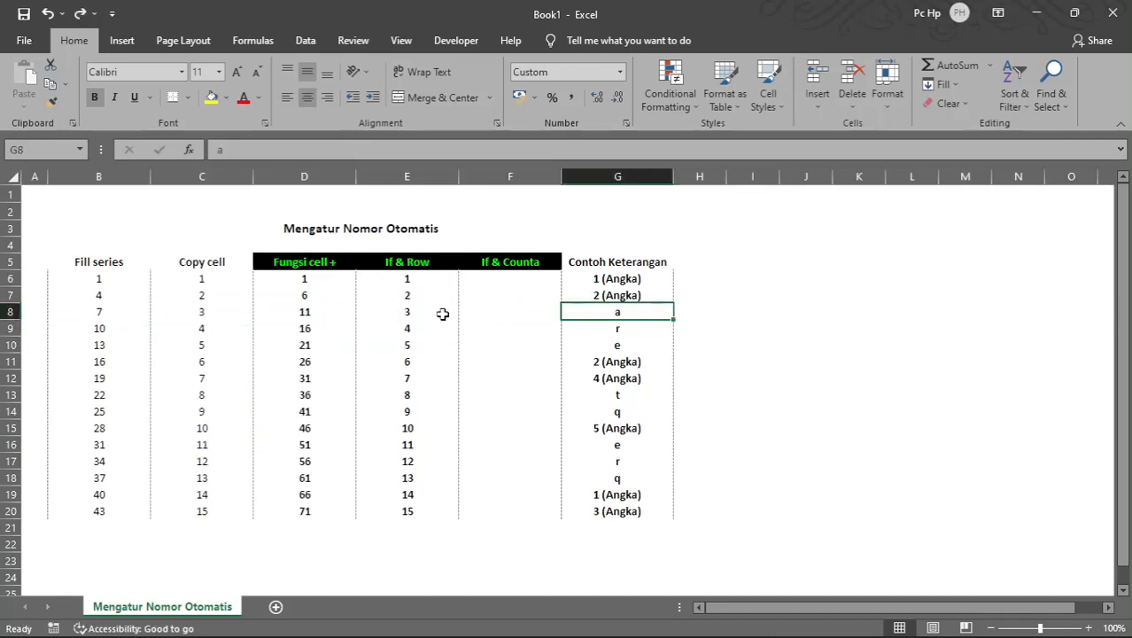
# Start an IF formula in cell F6 with the logical test G6<>"".
pyautogui.click(512, 277)
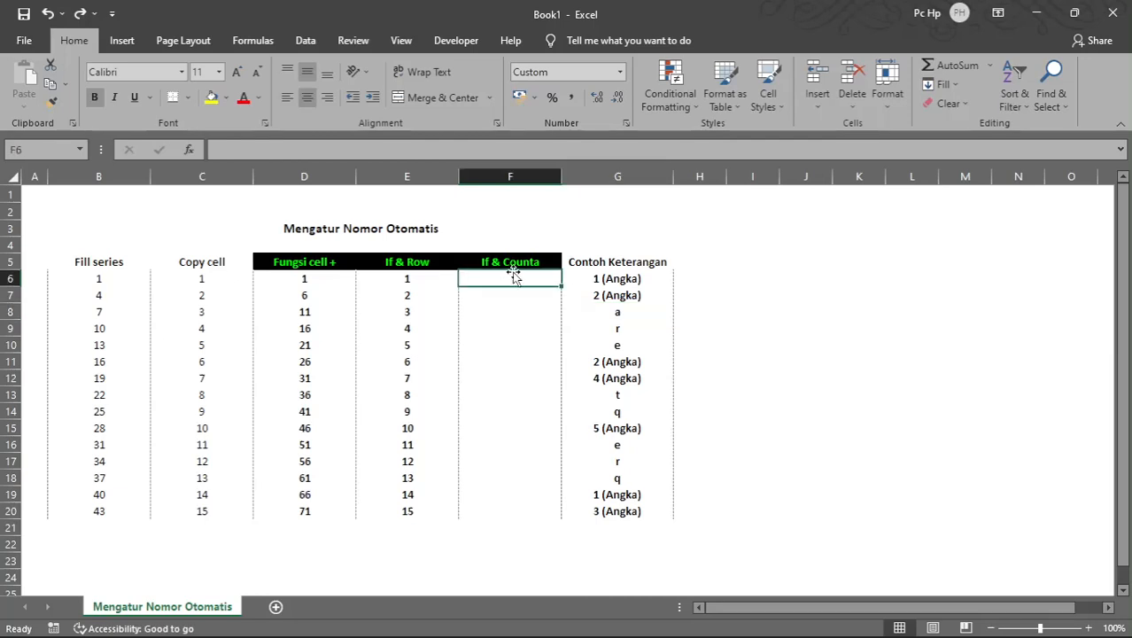
pyautogui.write('=if')
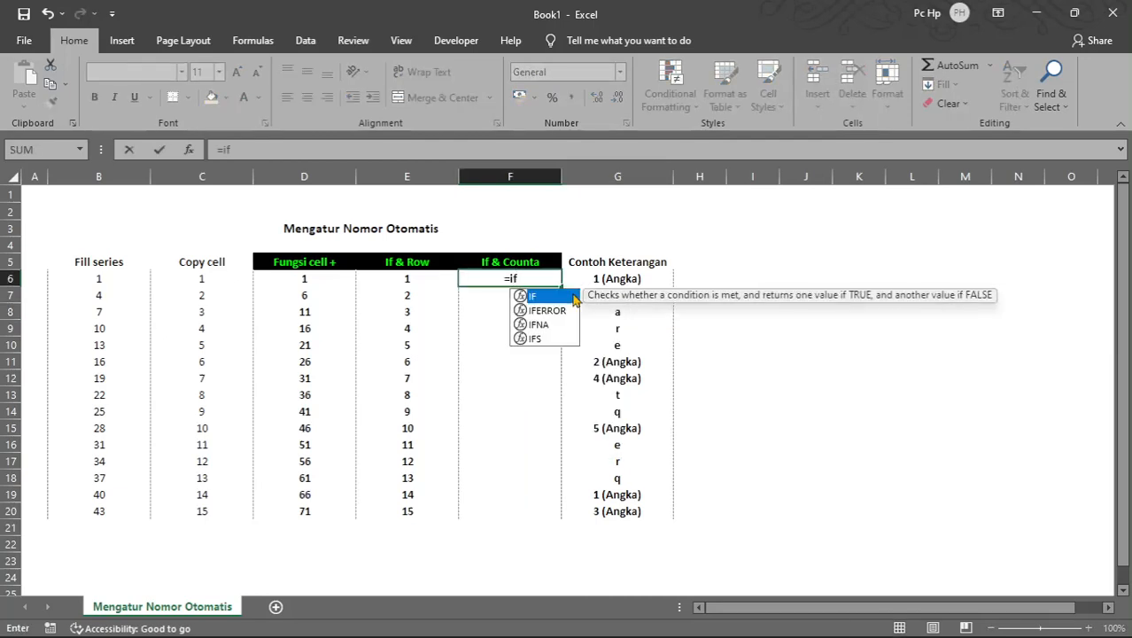
pyautogui.doubleClick(573, 295)
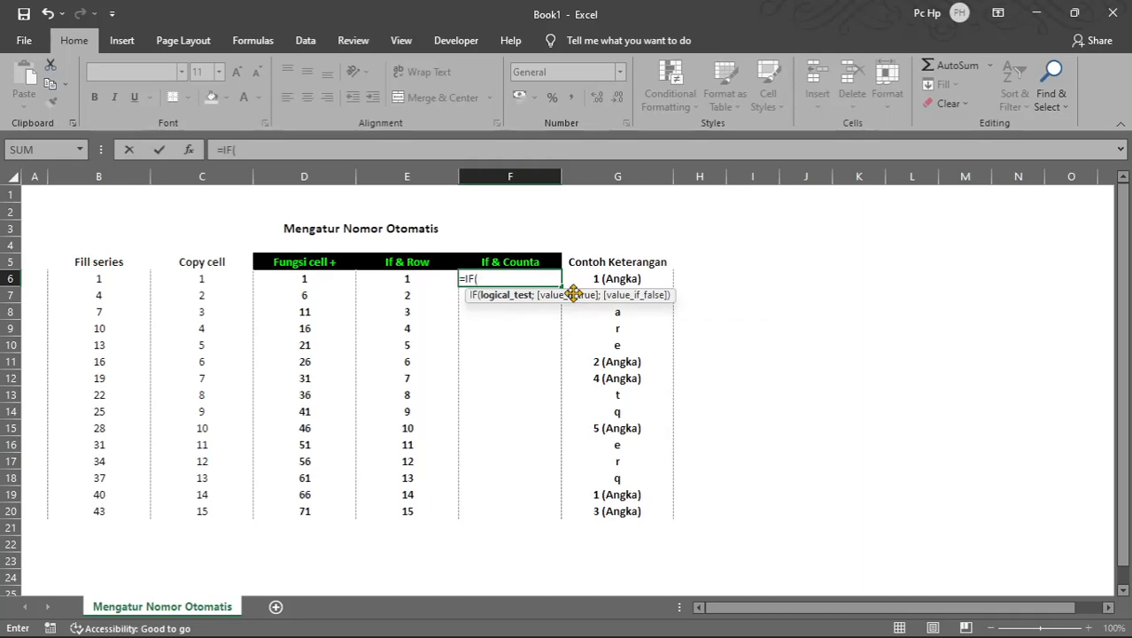
pyautogui.press('Right')
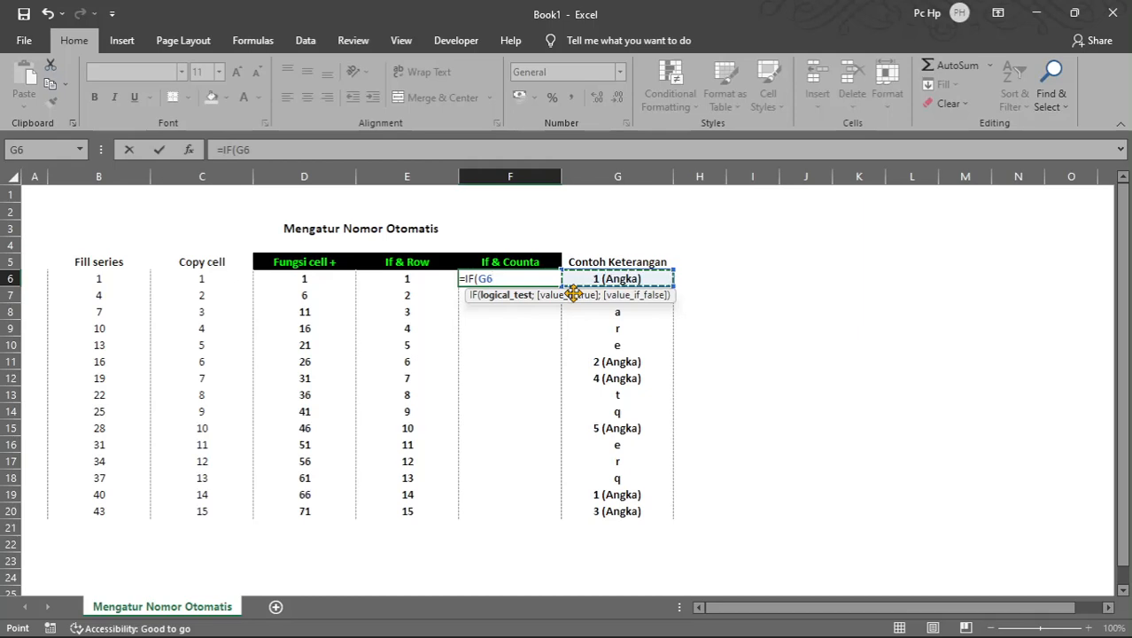
pyautogui.write('<>')
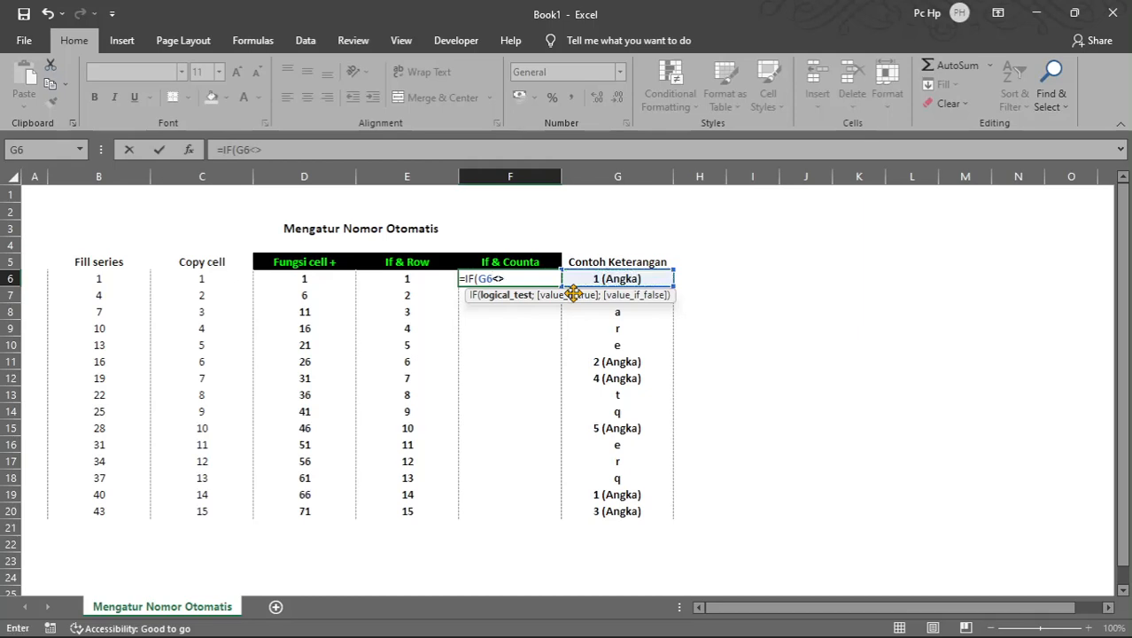
pyautogui.write('"";')
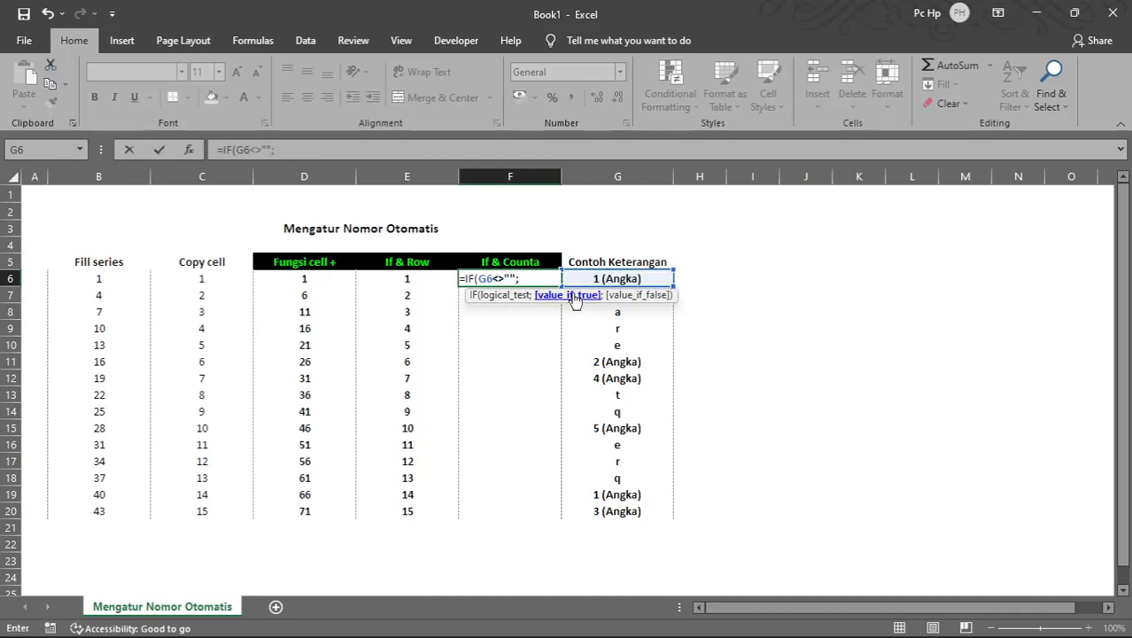
# Complete the F6 formula with COUNTA($G$6:G6) as the true value and "" as the false value, and enter it.
pyautogui.write('COUNT')
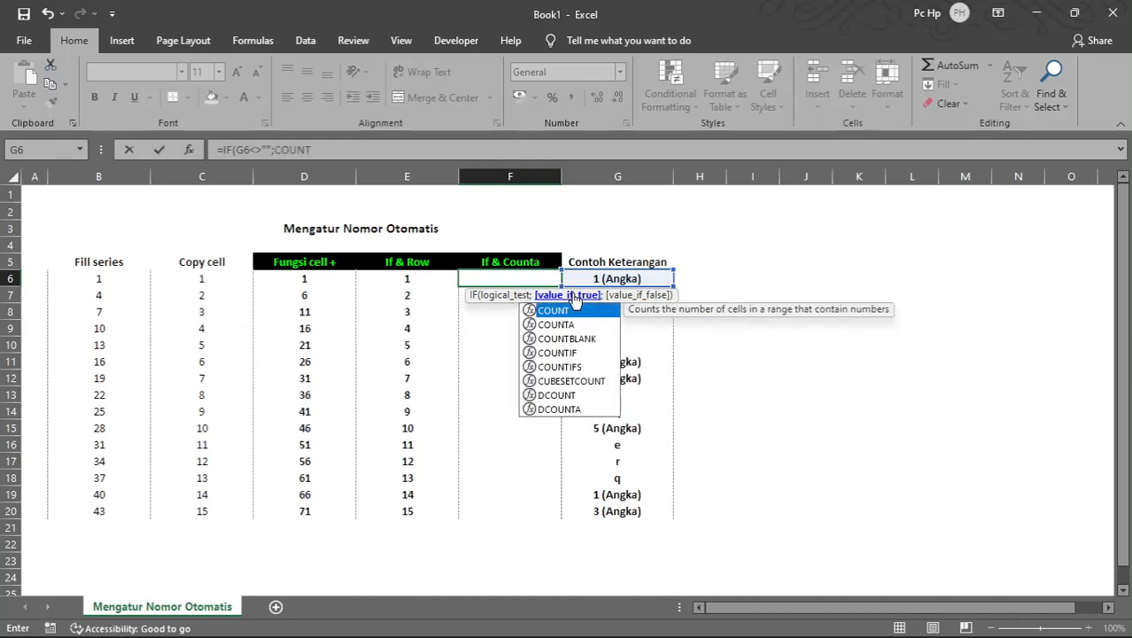
pyautogui.write('A(')
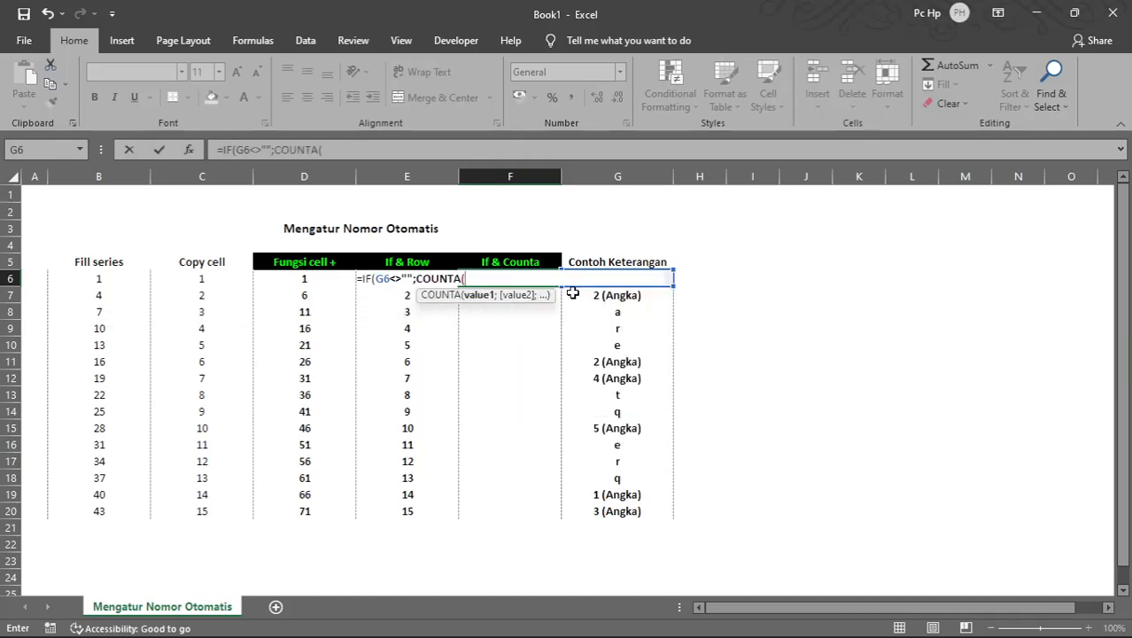
pyautogui.write('$G$6:')
pyautogui.write('G6')
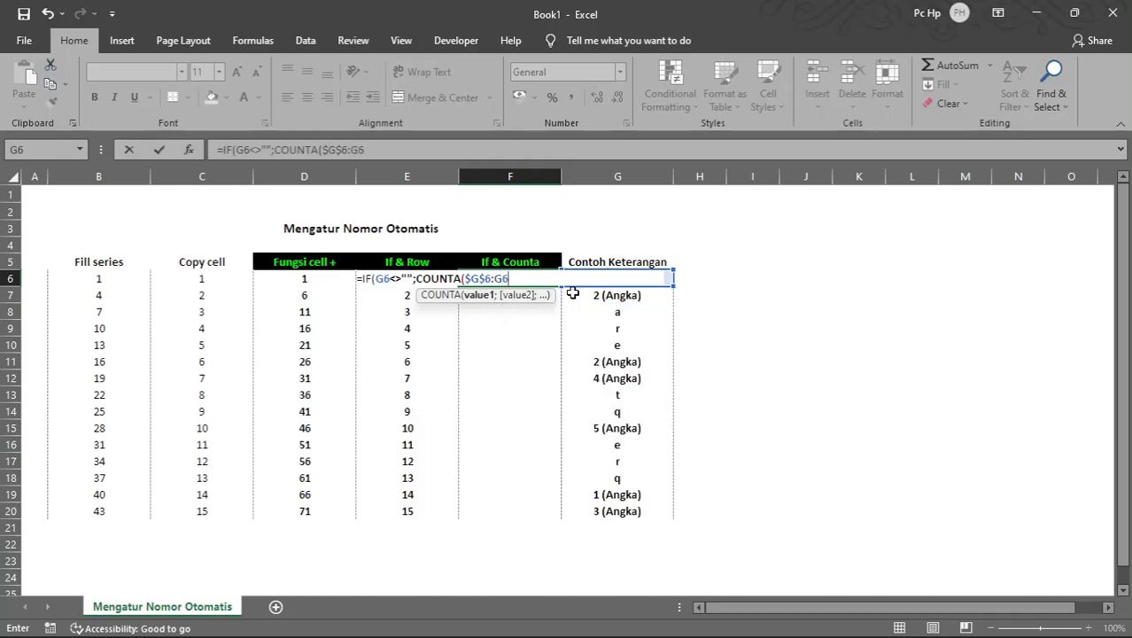
pyautogui.write(')')
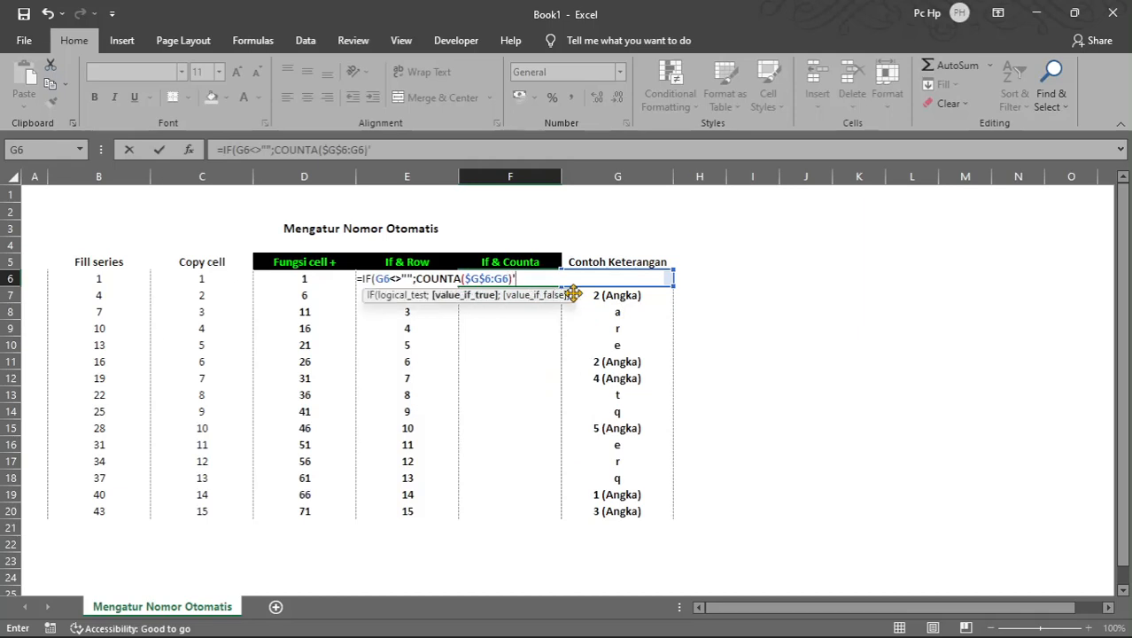
pyautogui.write(';')
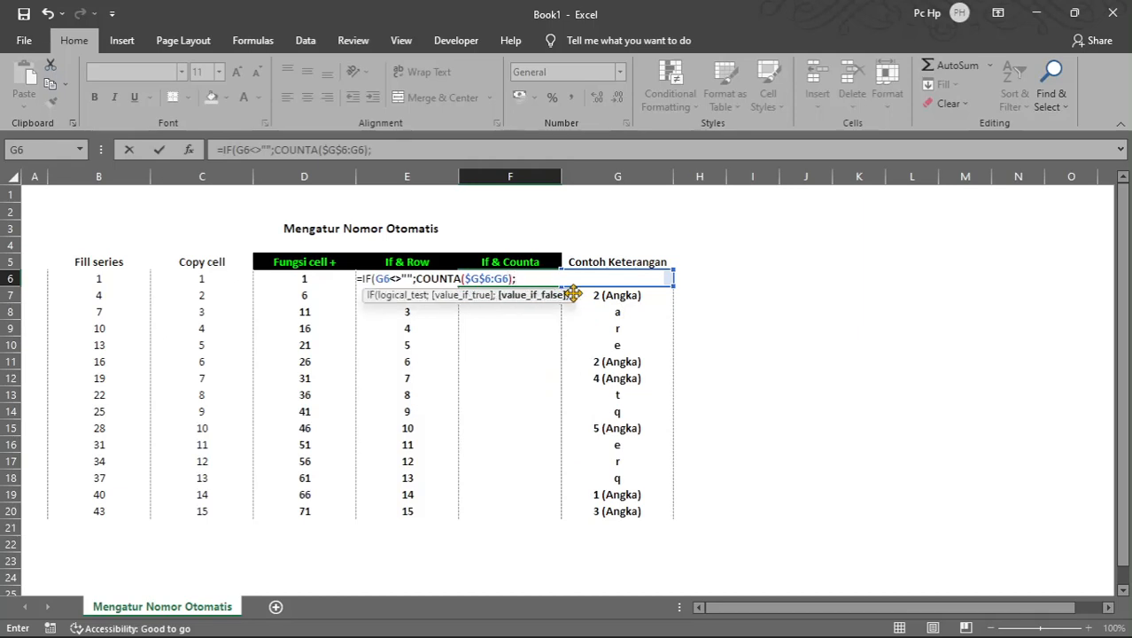
pyautogui.write('"")')
pyautogui.press('Return')
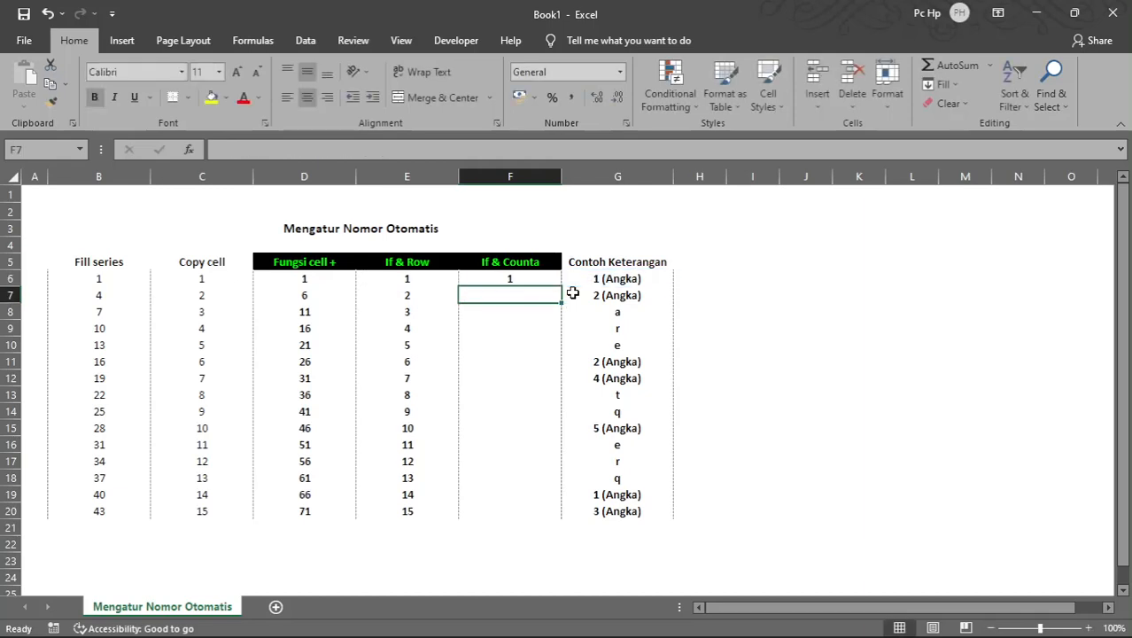
# Autofill the IF and COUNTA formula from cell F6 down to F20.
pyautogui.click(536, 279)
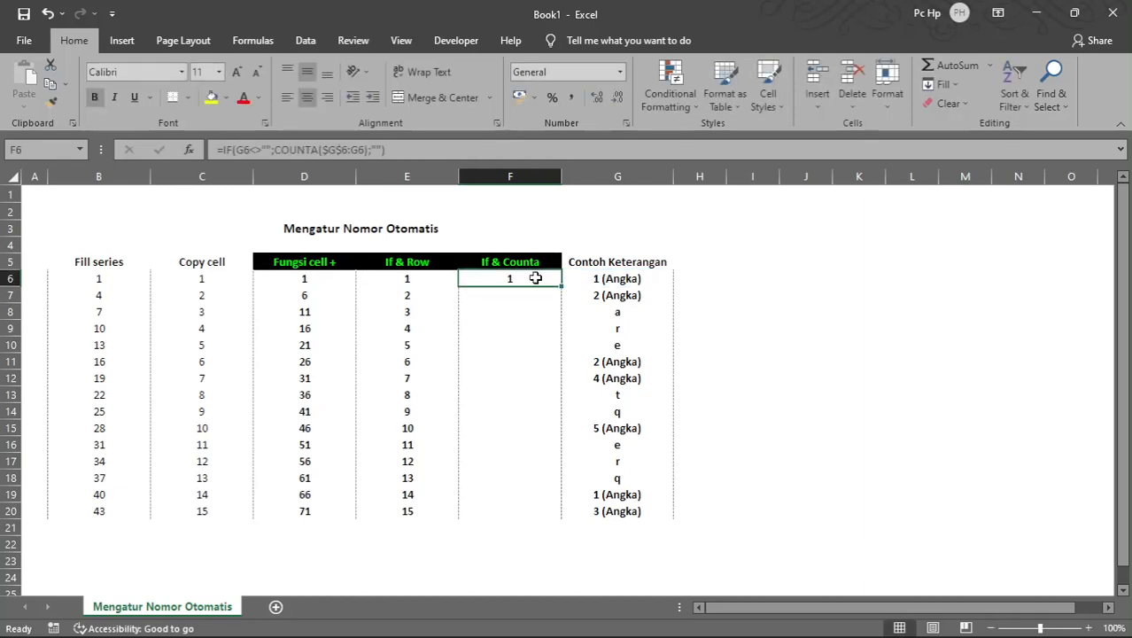
pyautogui.doubleClick(559, 287)
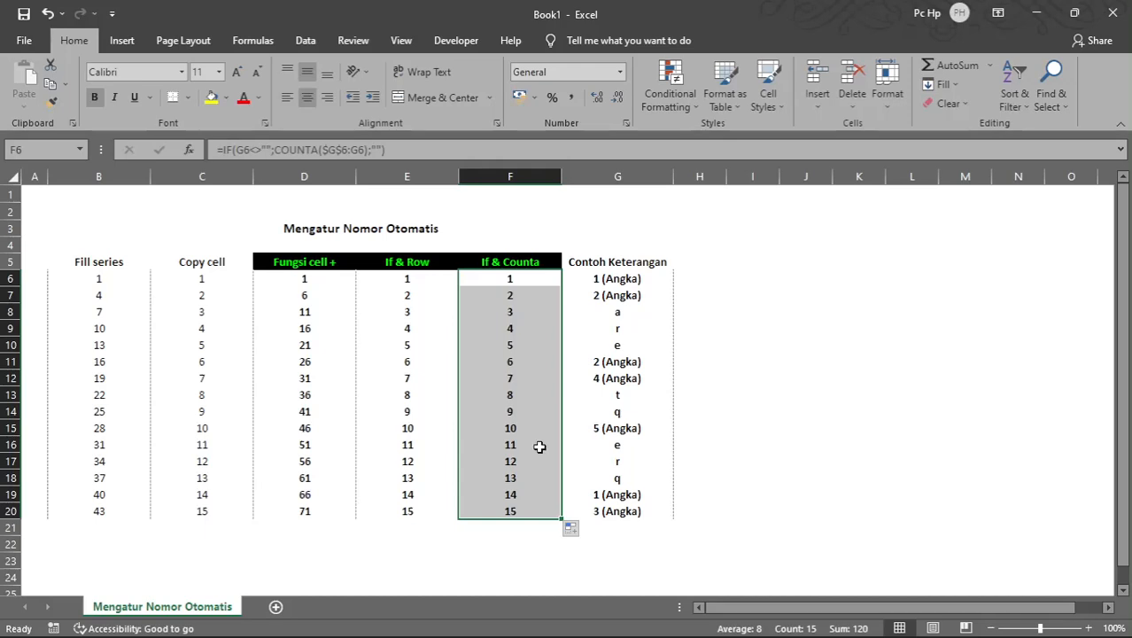
# Examine the IF and COUNTA formulas in cells F6 and F9 against their reference cells G6 and G9.
pyautogui.click(520, 281)
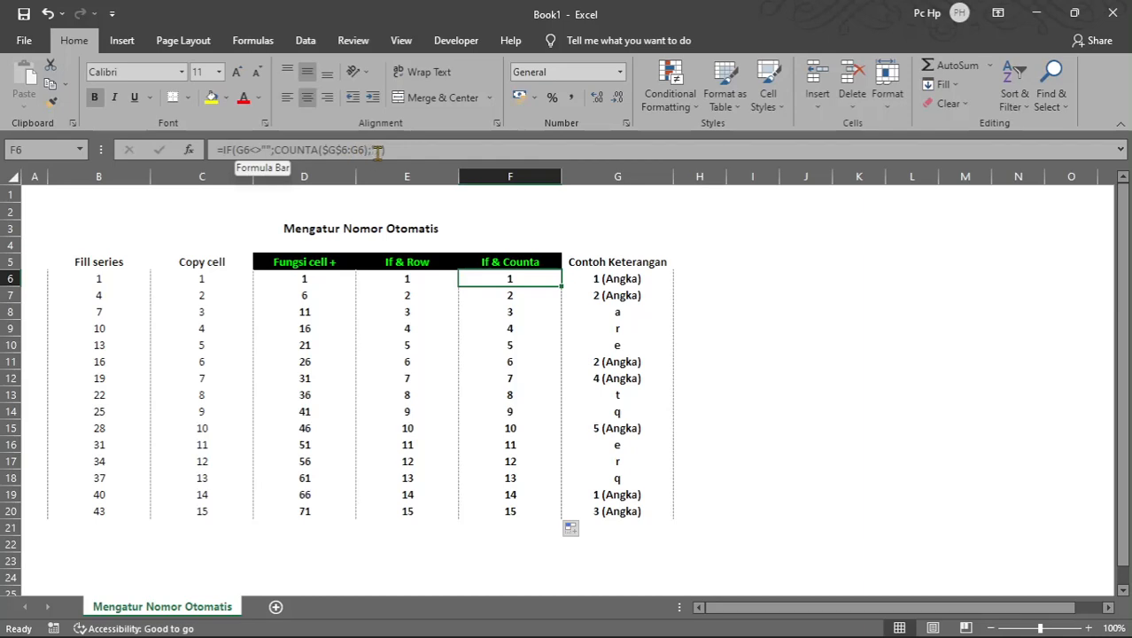
pyautogui.click(609, 278)
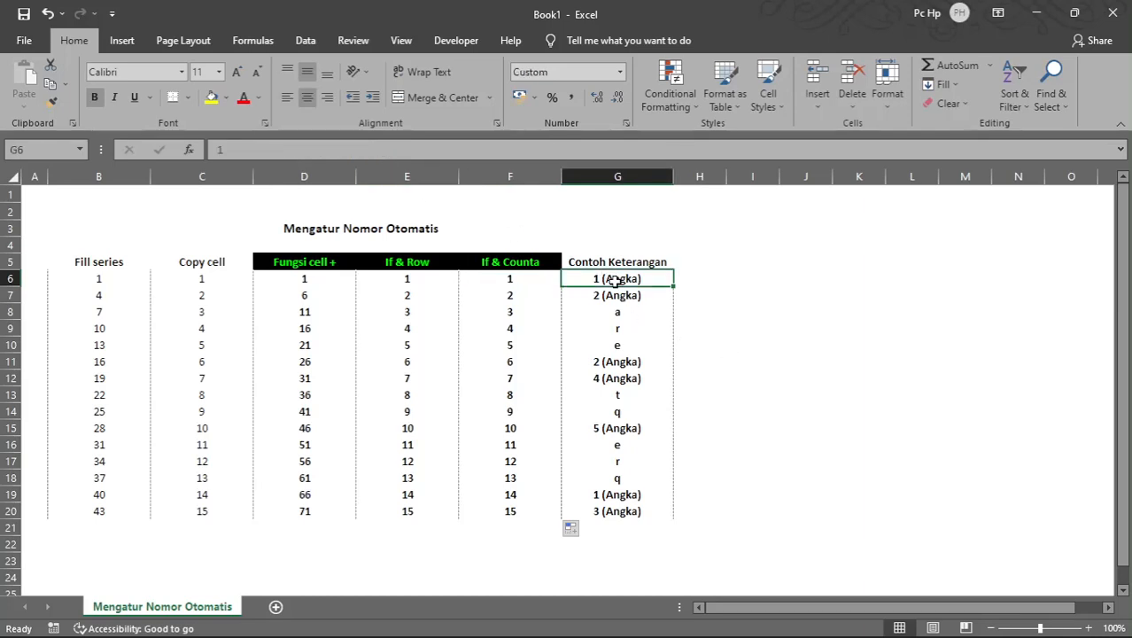
pyautogui.click(510, 277)
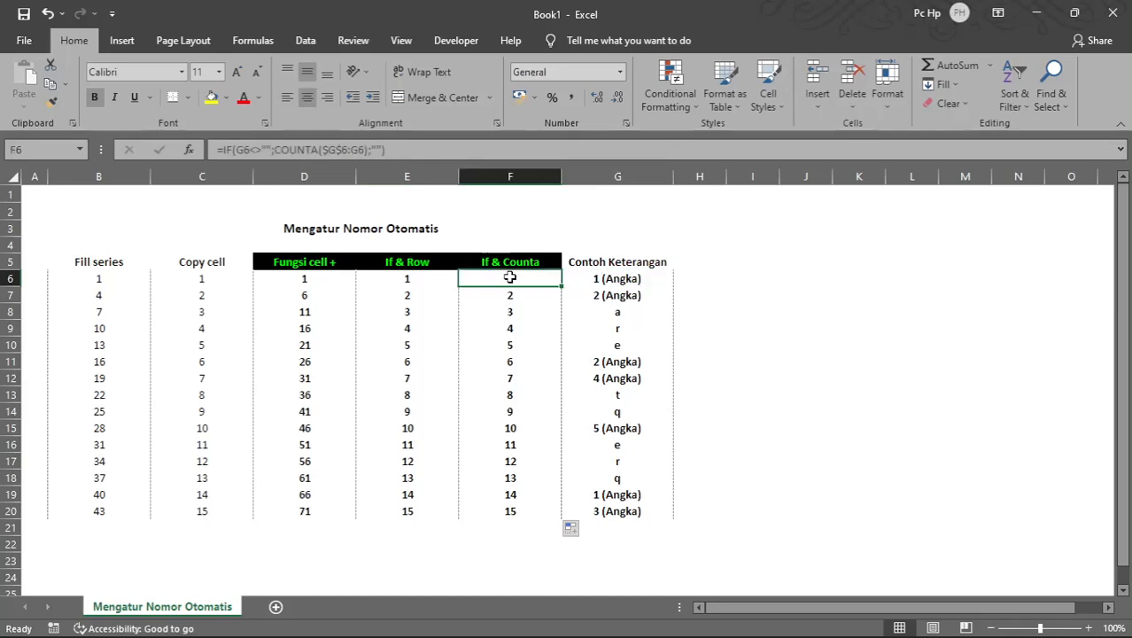
pyautogui.click(513, 332)
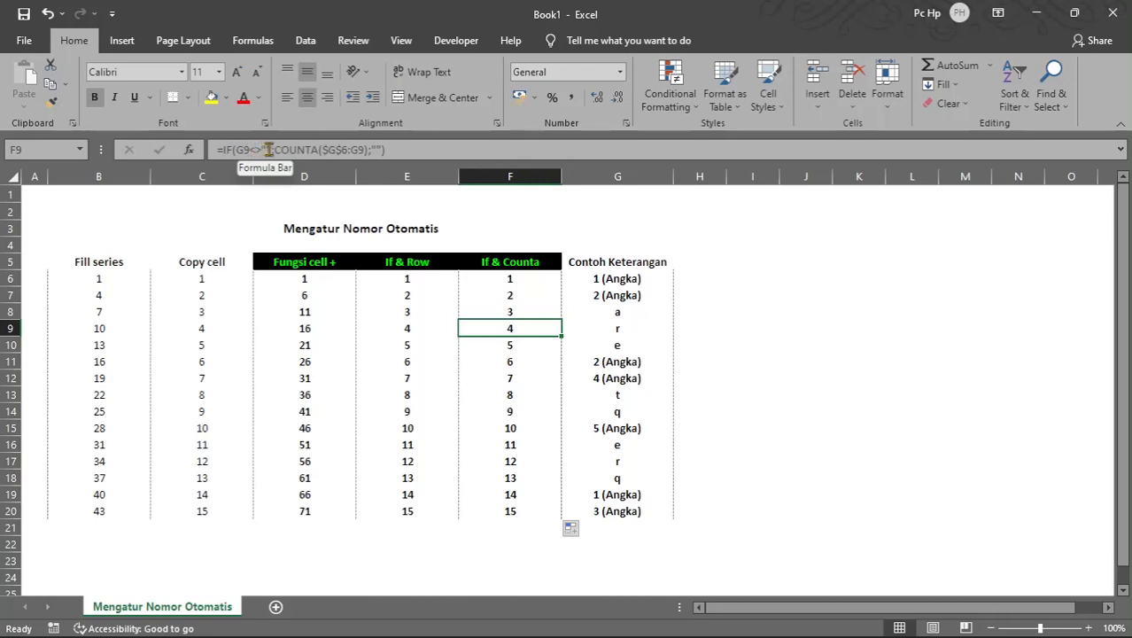
pyautogui.click(619, 328)
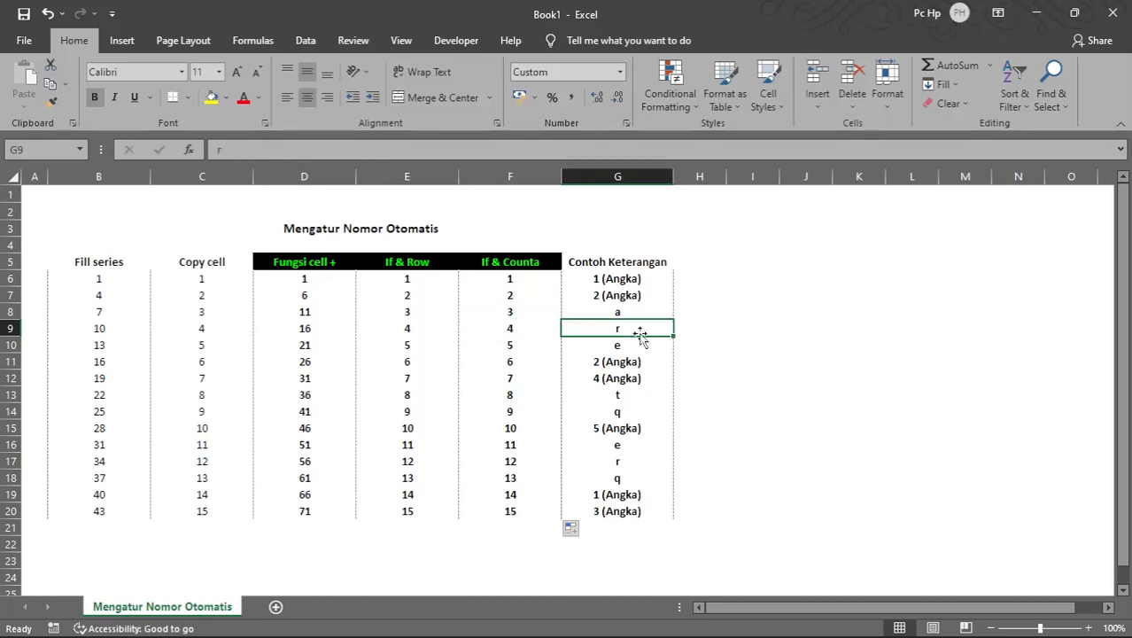
# Examine the COUNTA formula in cell F9 and the range G6:G9 that it counts, leaving the formula unedited.
pyautogui.click(512, 330)
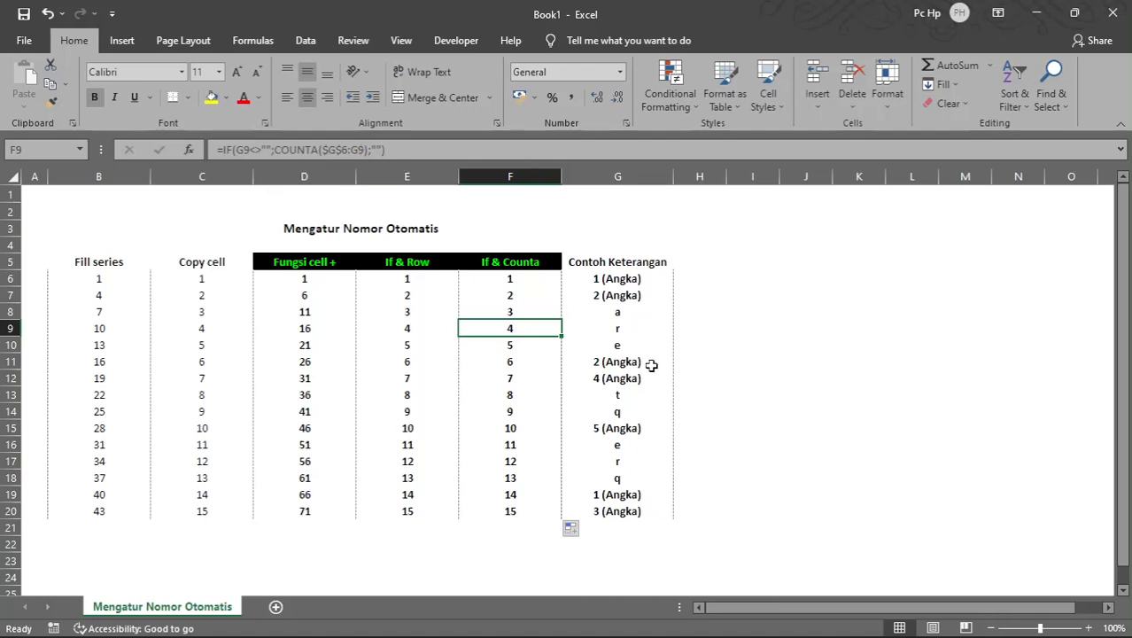
pyautogui.click(622, 279)
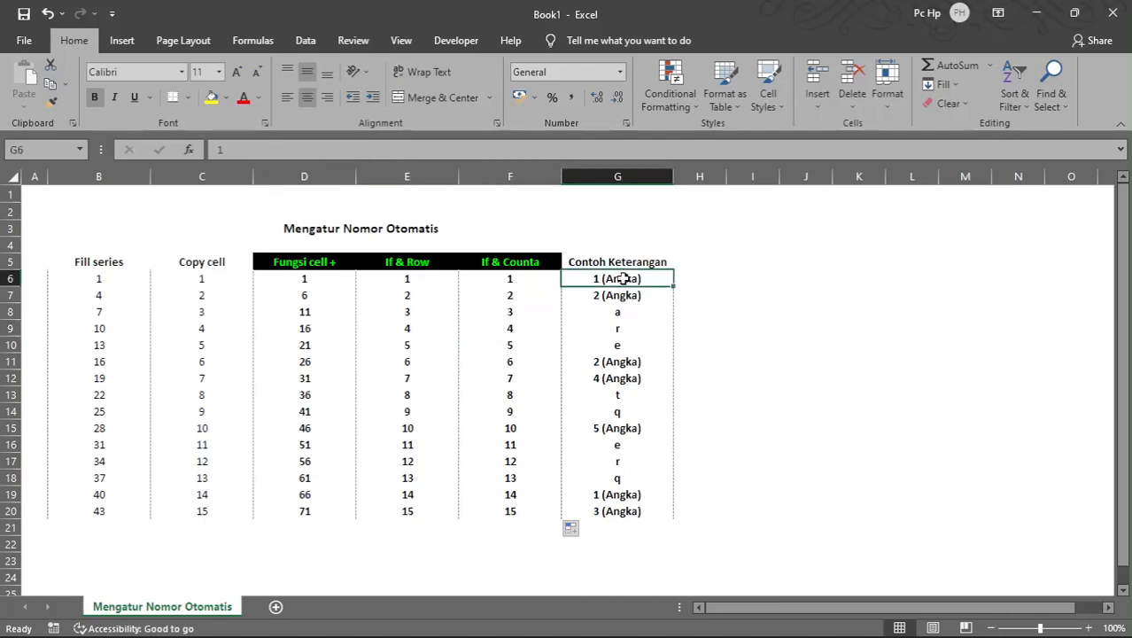
pyautogui.moveTo(622, 279); pyautogui.dragTo(631, 331)
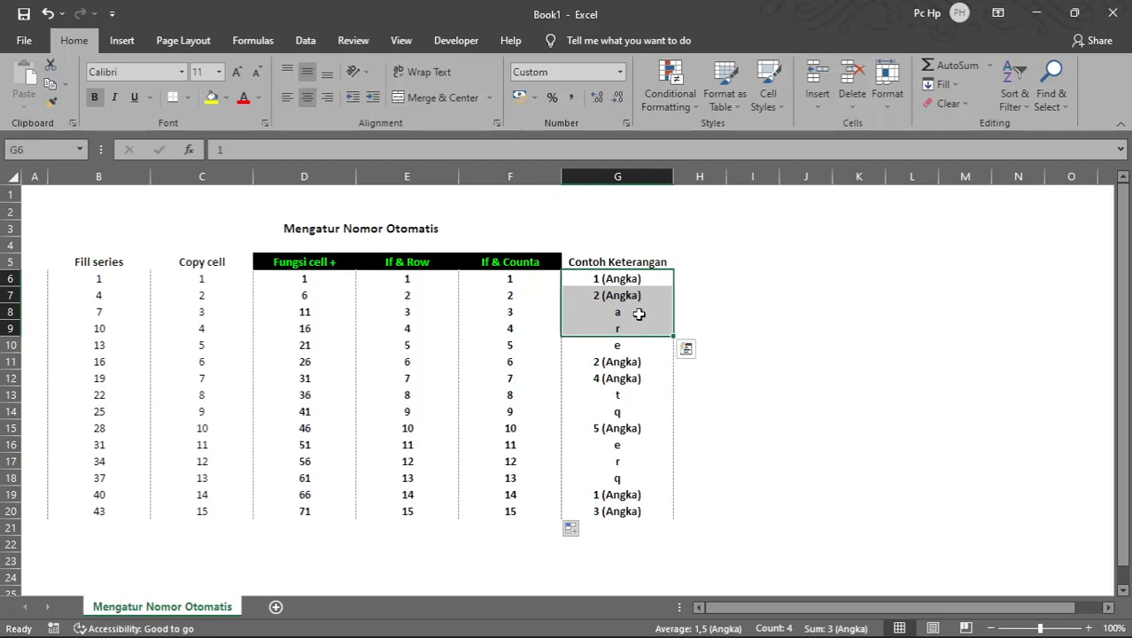
pyautogui.click(516, 328)
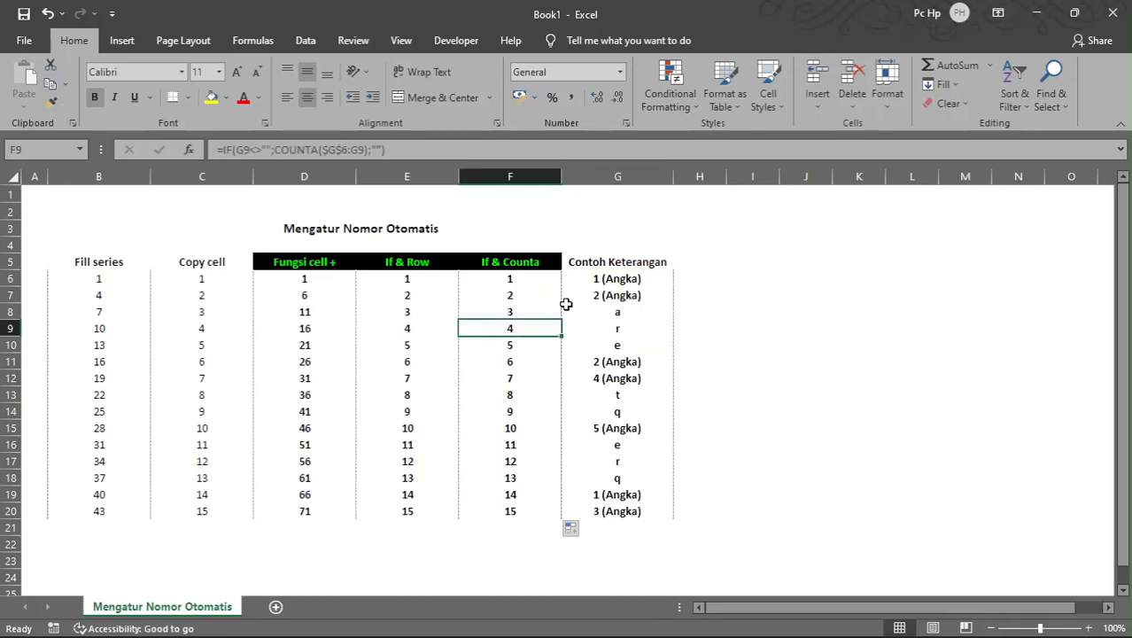
pyautogui.click(326, 150)
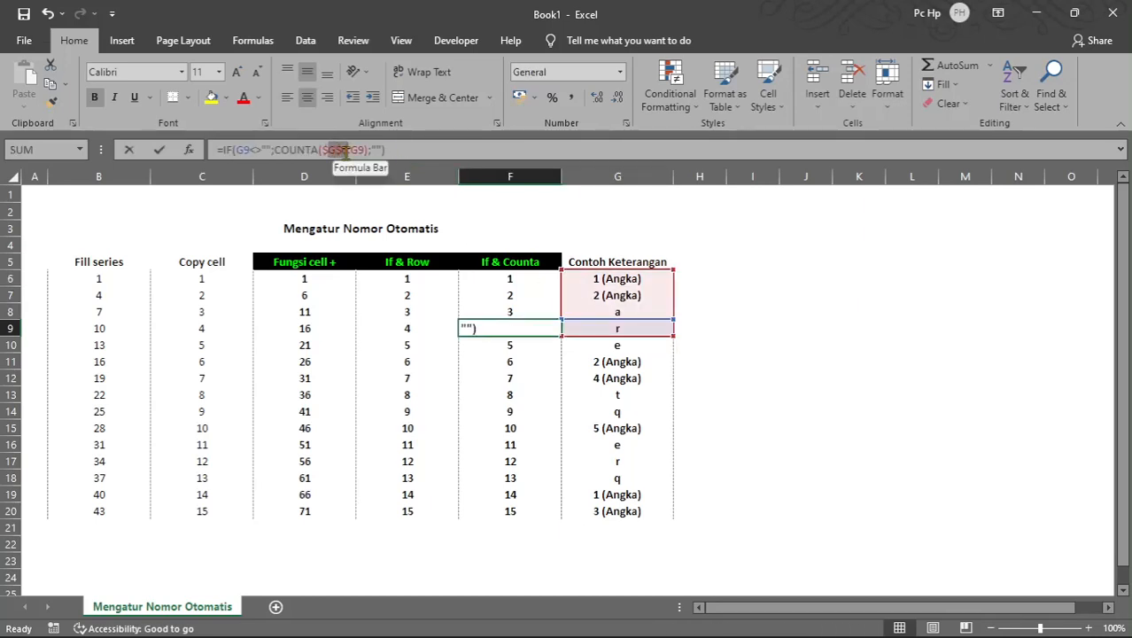
pyautogui.moveTo(329, 150); pyautogui.dragTo(361, 150)
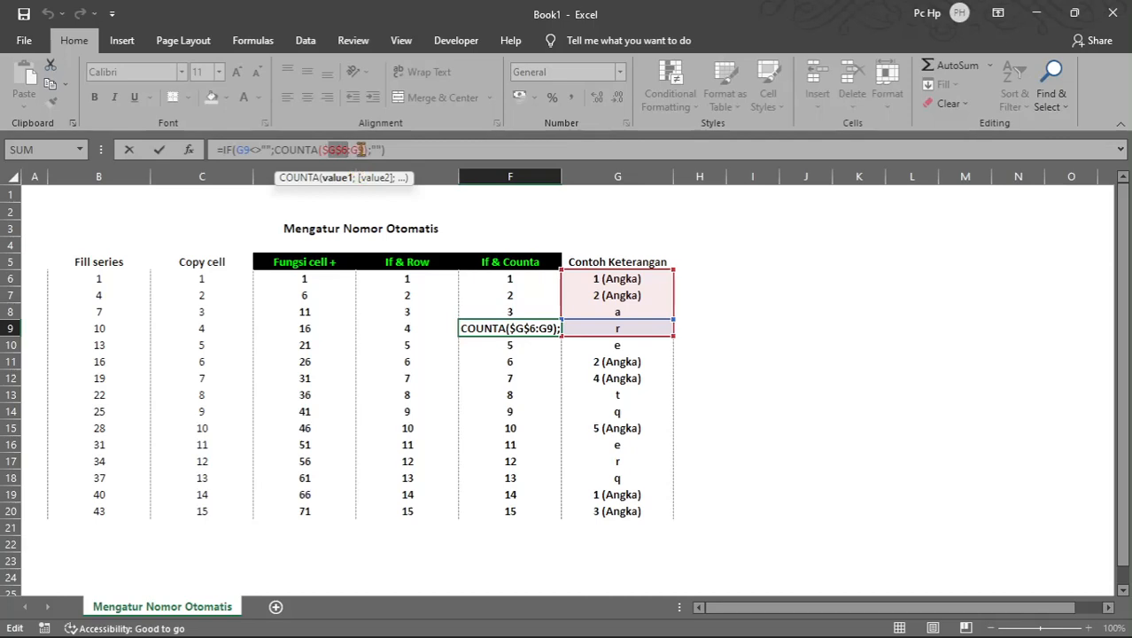
pyautogui.hotkey('ctrl', 'Return')
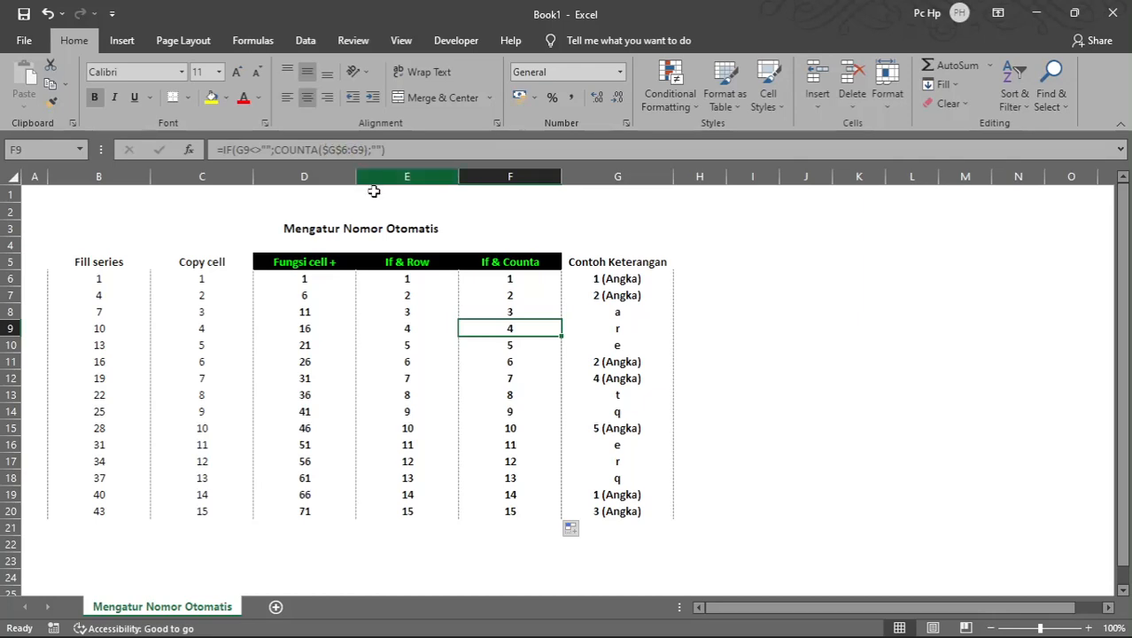
# Check the COUNTA formula in F11 and compare the numbering in F6:F20 with the entries in G6:G20.
pyautogui.click(522, 358)
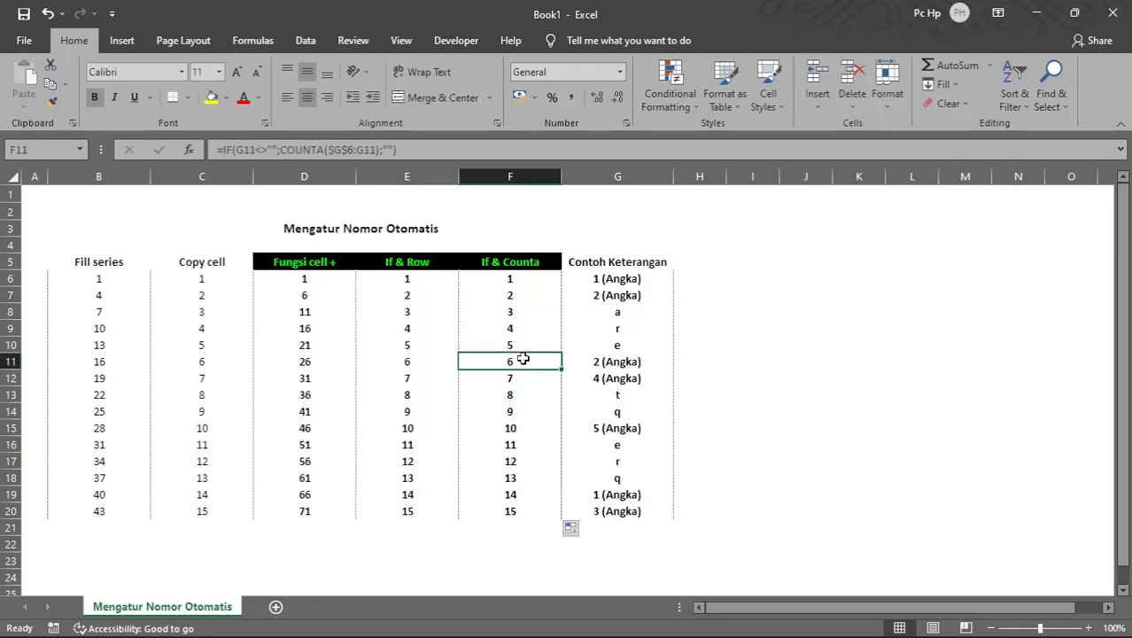
pyautogui.click(630, 314)
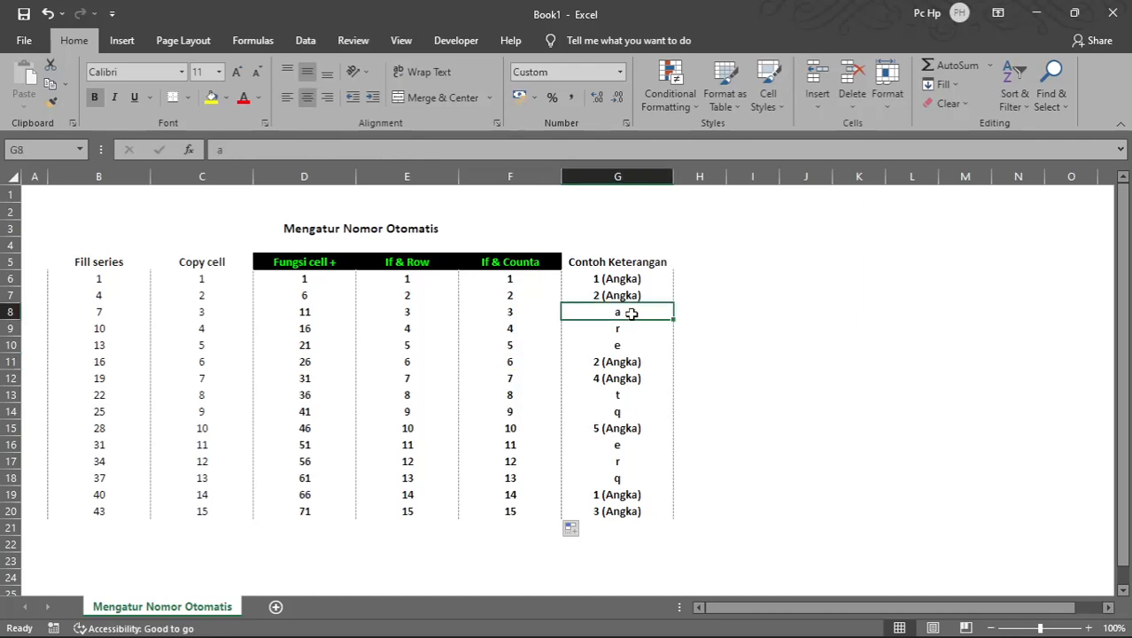
pyautogui.moveTo(520, 282); pyautogui.dragTo(527, 512)
pyautogui.moveTo(642, 276); pyautogui.dragTo(632, 516)
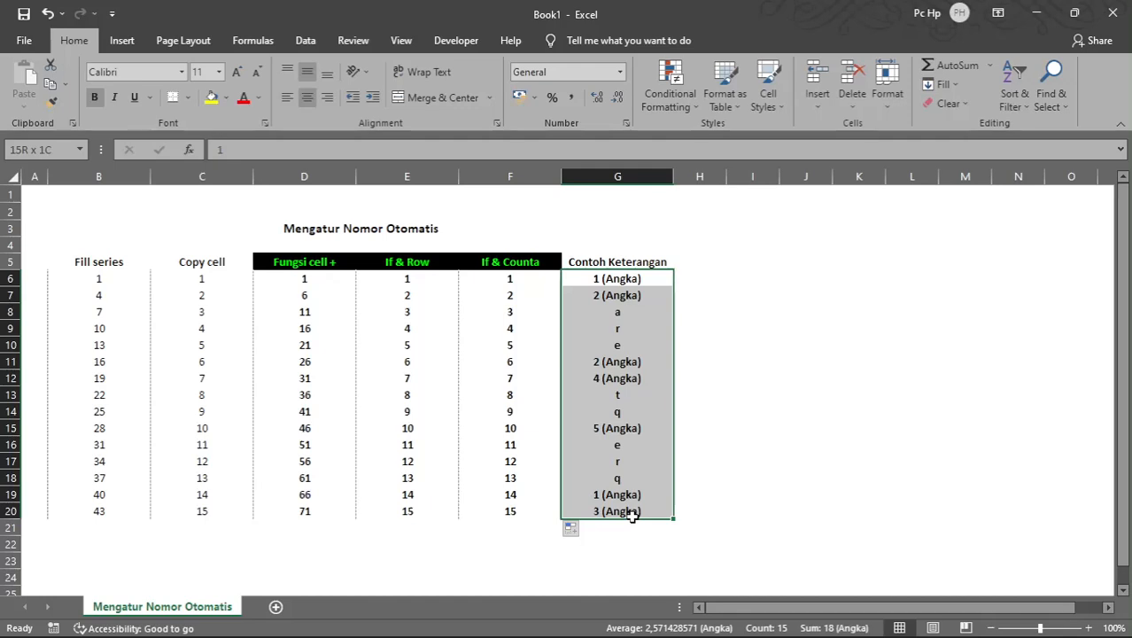
# Clear cell G9 to test the COUNTA numbering in F6:F20 against G6:G20, and undo the deletion.
pyautogui.click(622, 326)
pyautogui.press('Delete')
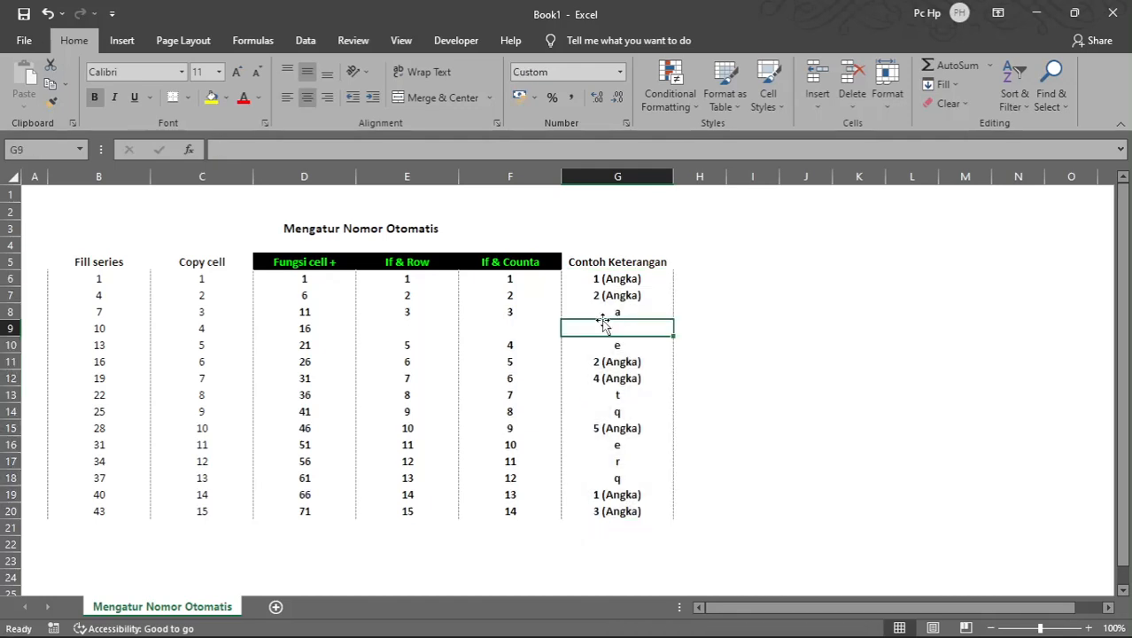
pyautogui.moveTo(514, 277); pyautogui.dragTo(517, 508)
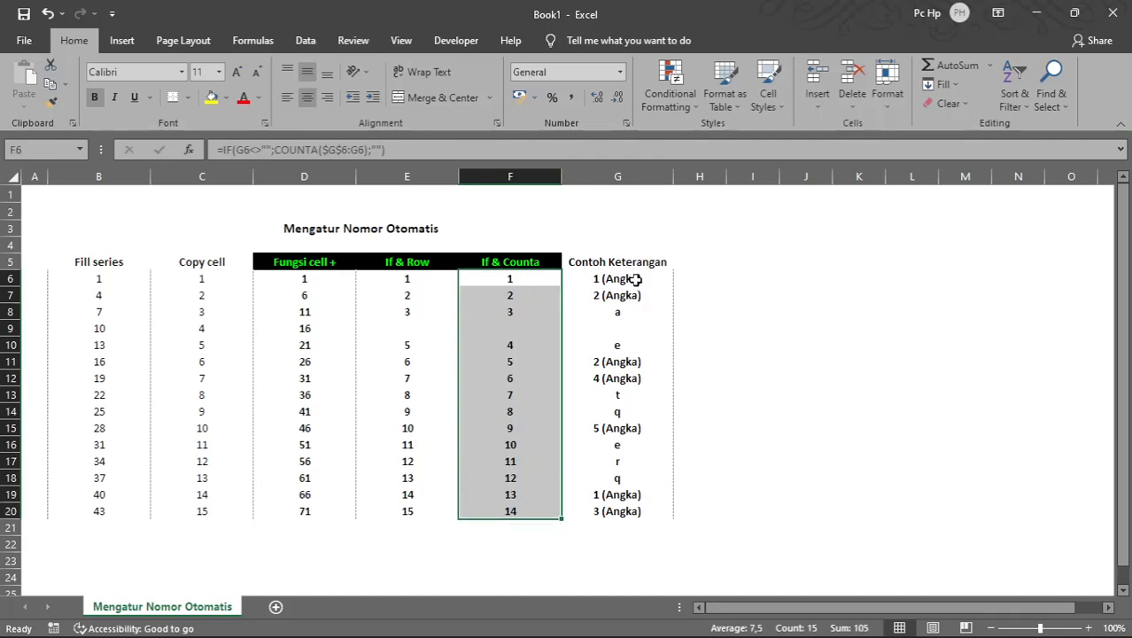
pyautogui.moveTo(634, 279); pyautogui.dragTo(628, 513)
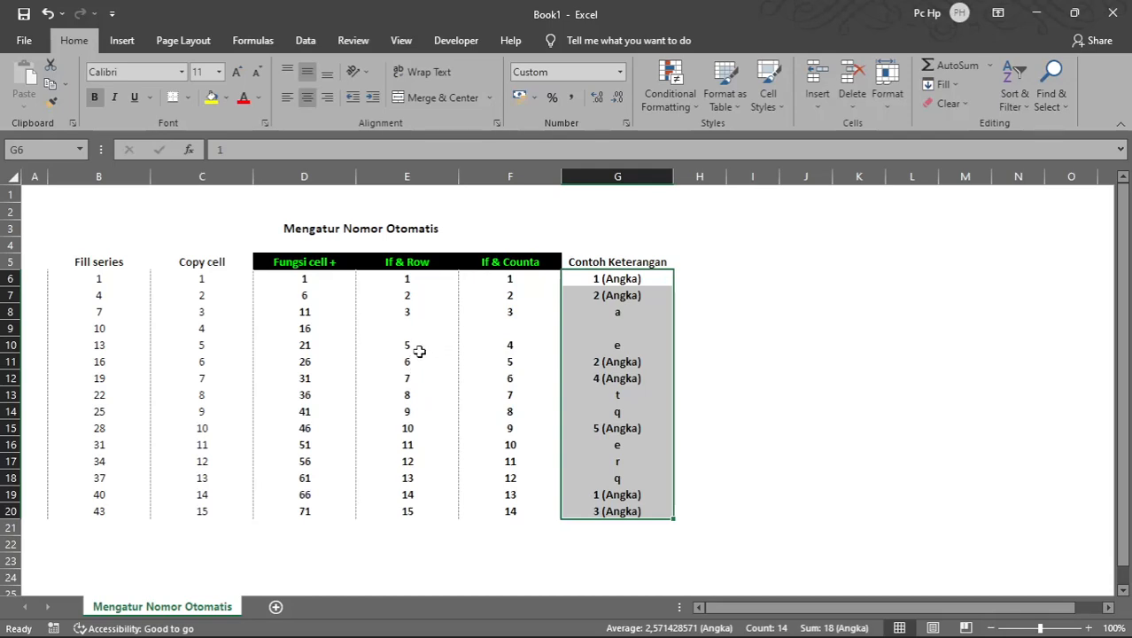
pyautogui.click(513, 329)
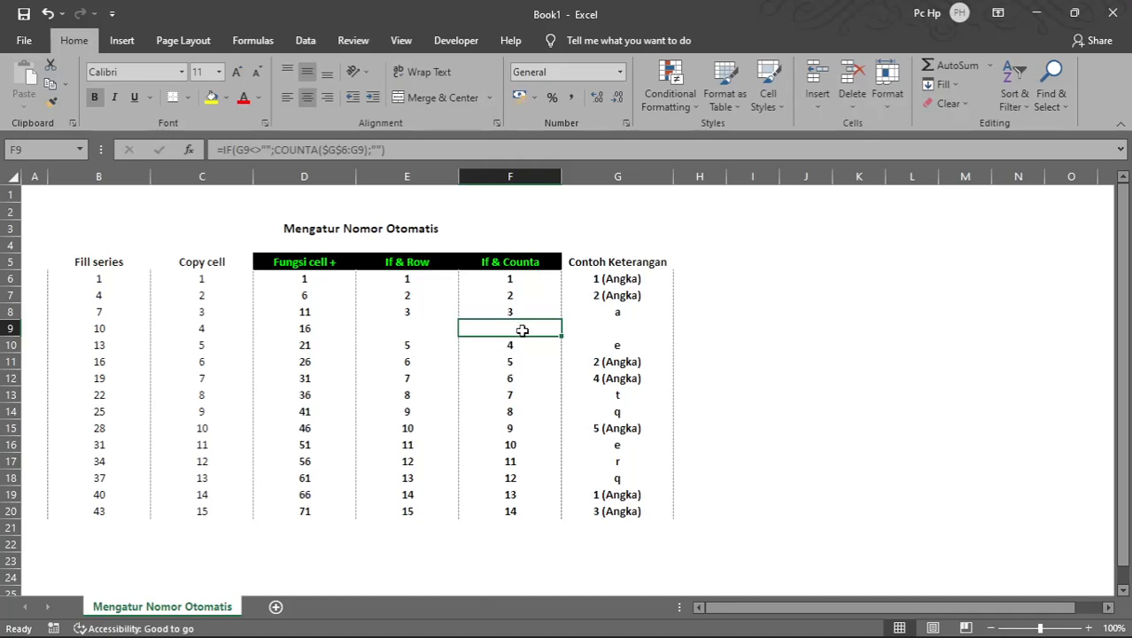
pyautogui.hotkey('ctrl', 'z')
# Replace COUNTA with COUNT in the F6 formula and autofill it down to F20.
pyautogui.click(515, 282)
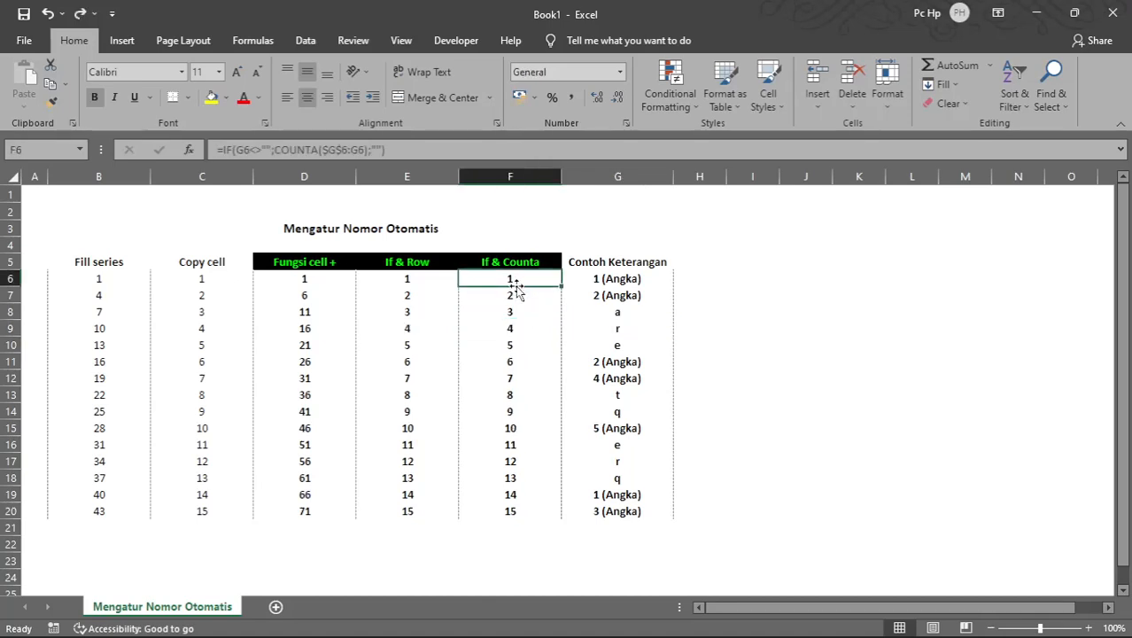
pyautogui.click(324, 153)
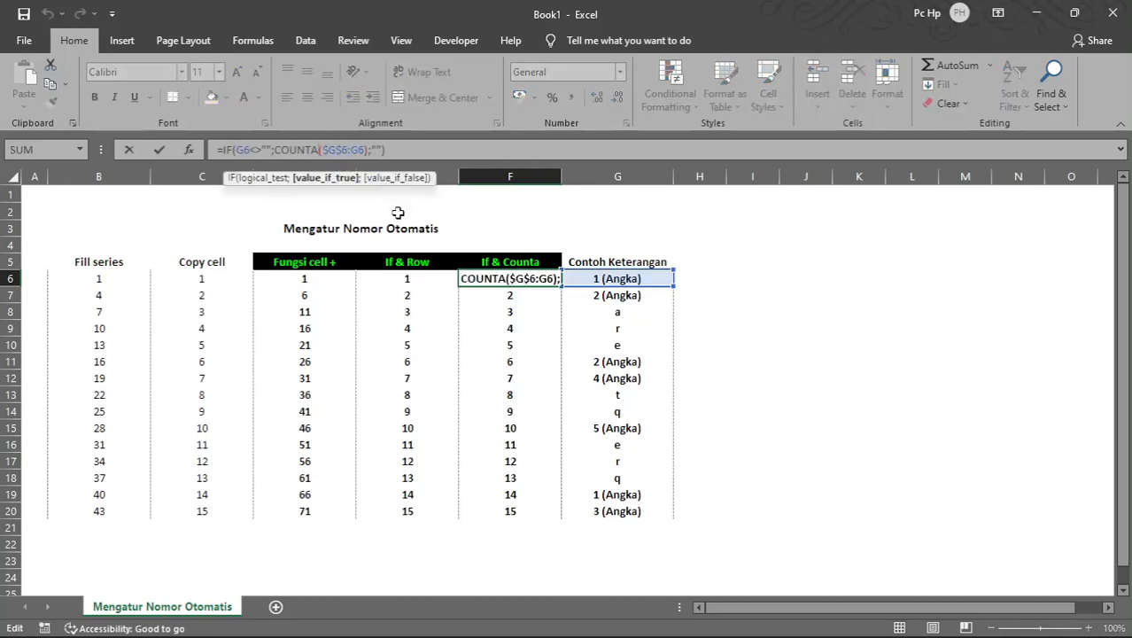
pyautogui.press('BackSpace')
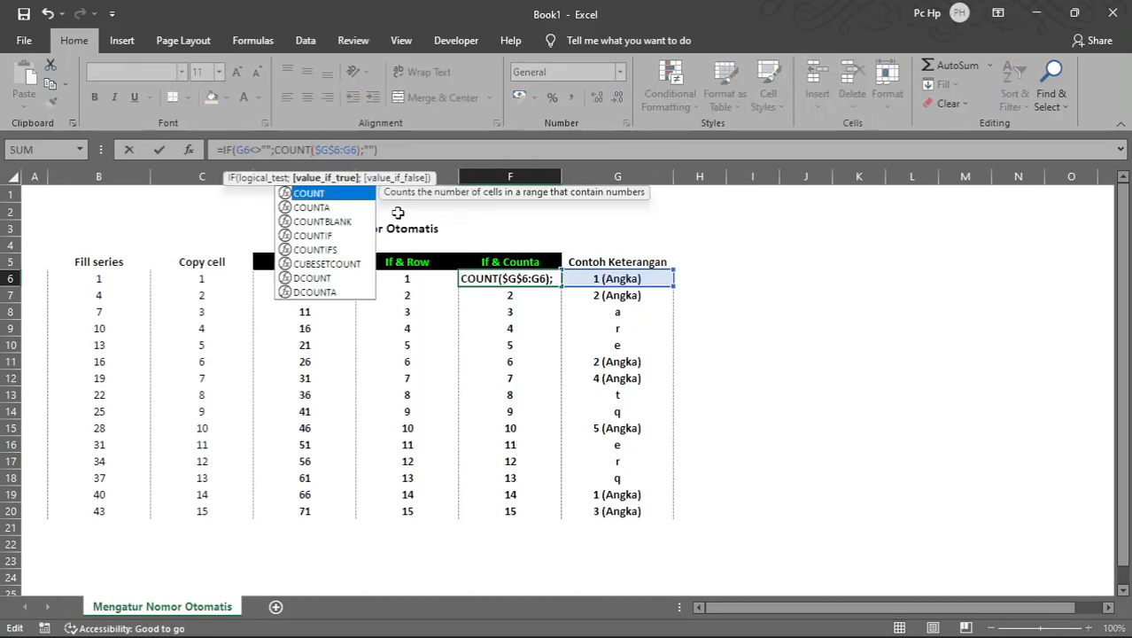
pyautogui.press('Return')
pyautogui.click(521, 278)
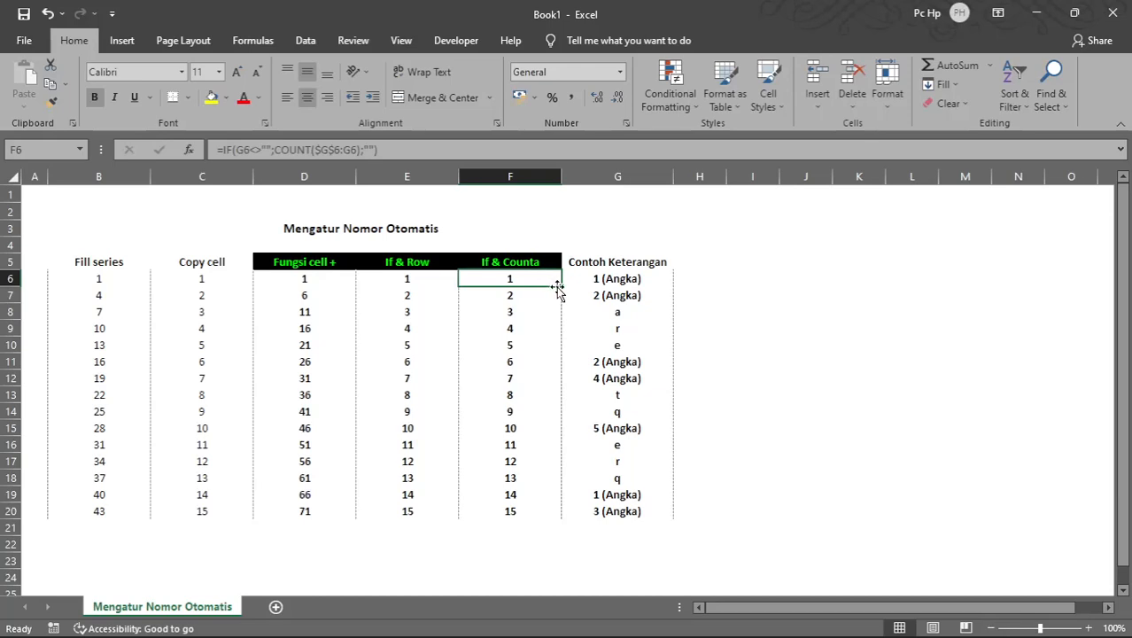
pyautogui.doubleClick(559, 286)
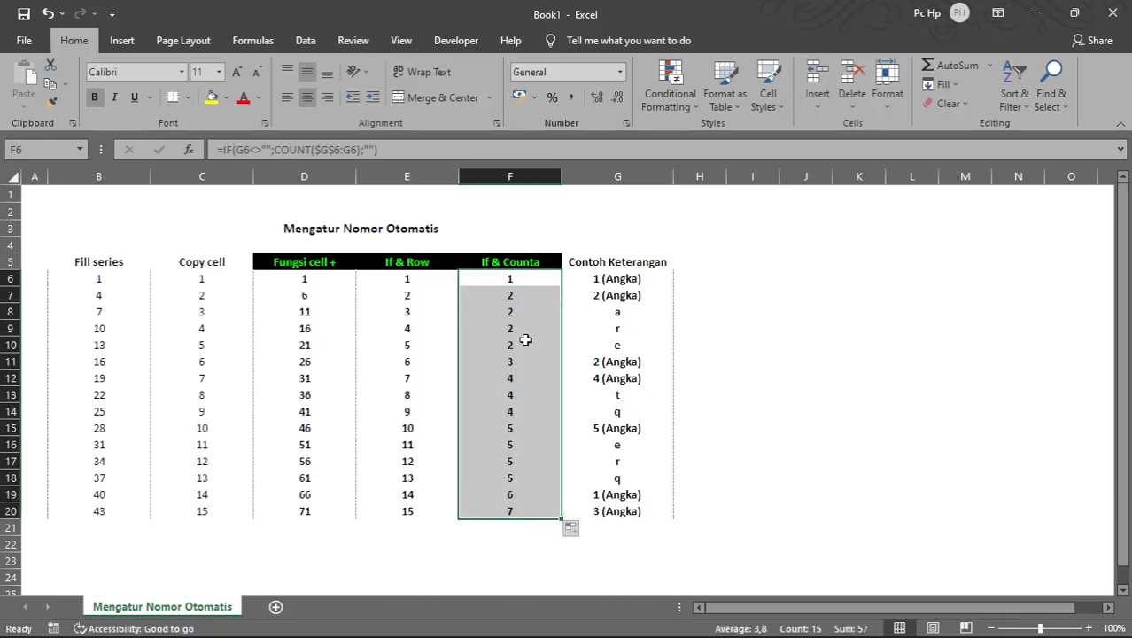
# Compare the COUNT formulas in cells F6 and F7 with the entries in G6 and G7.
pyautogui.click(521, 294)
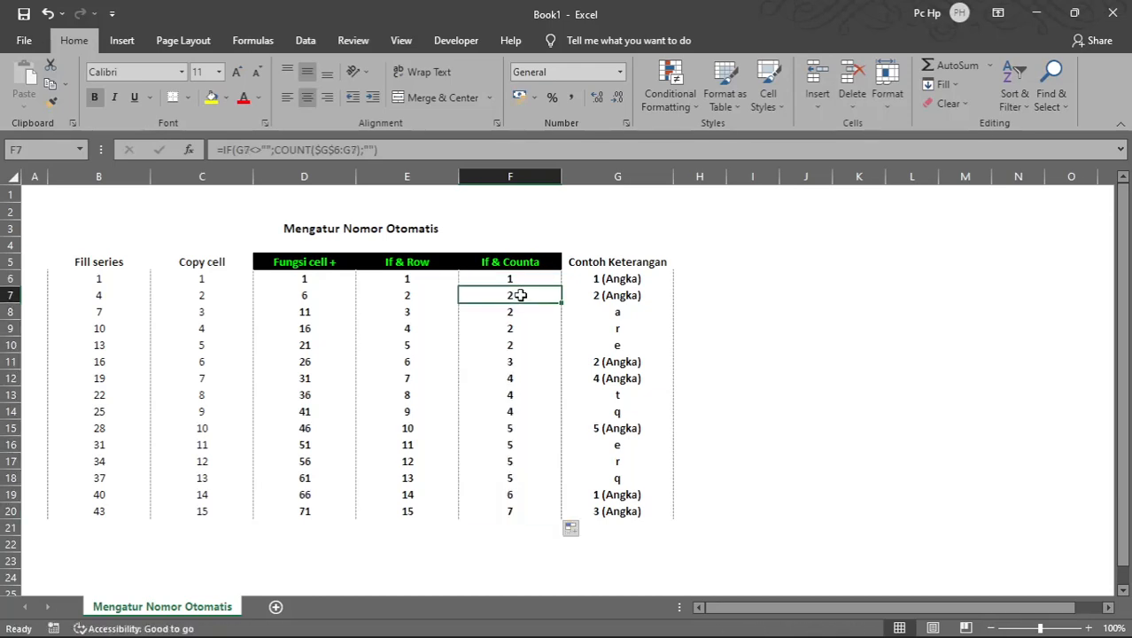
pyautogui.moveTo(521, 295); pyautogui.dragTo(520, 319)
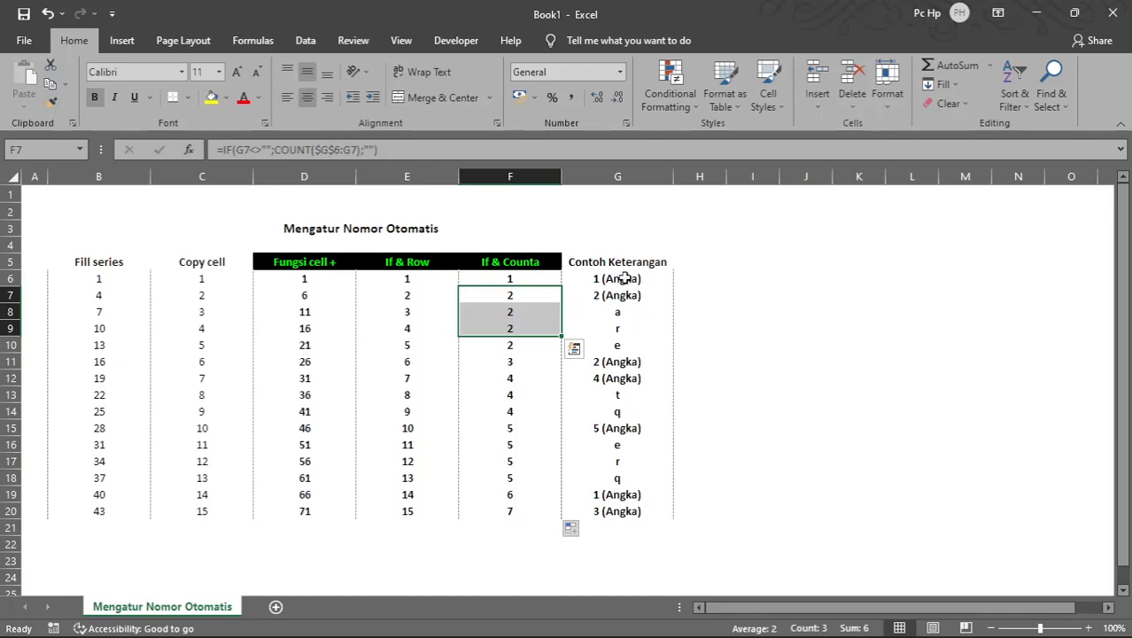
pyautogui.moveTo(625, 278); pyautogui.dragTo(621, 295)
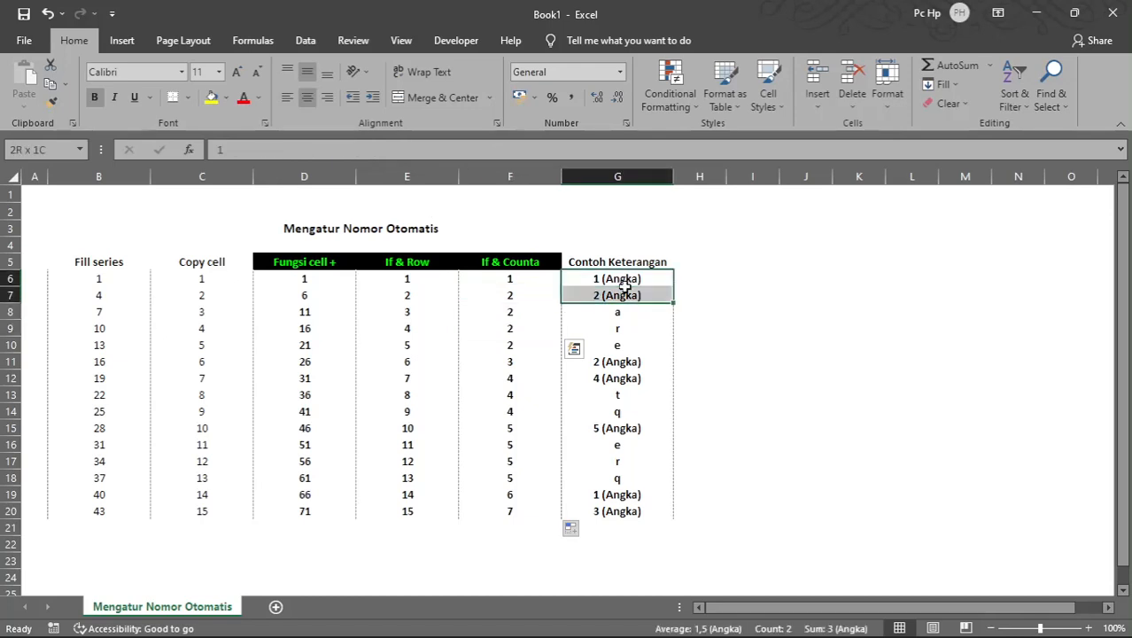
pyautogui.click(521, 281)
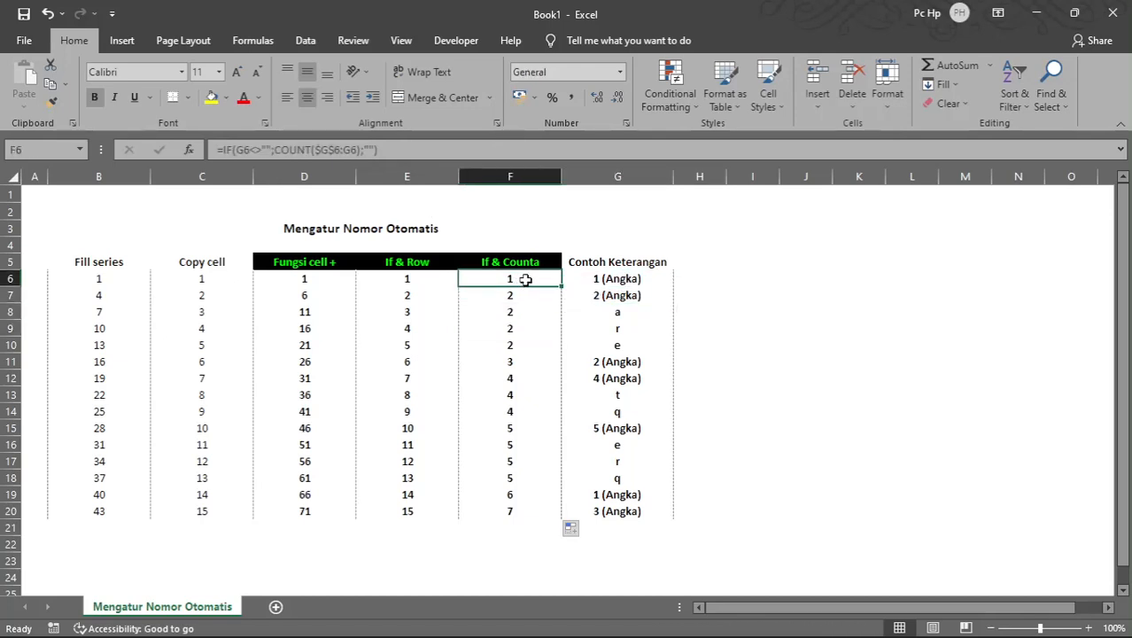
pyautogui.click(615, 279)
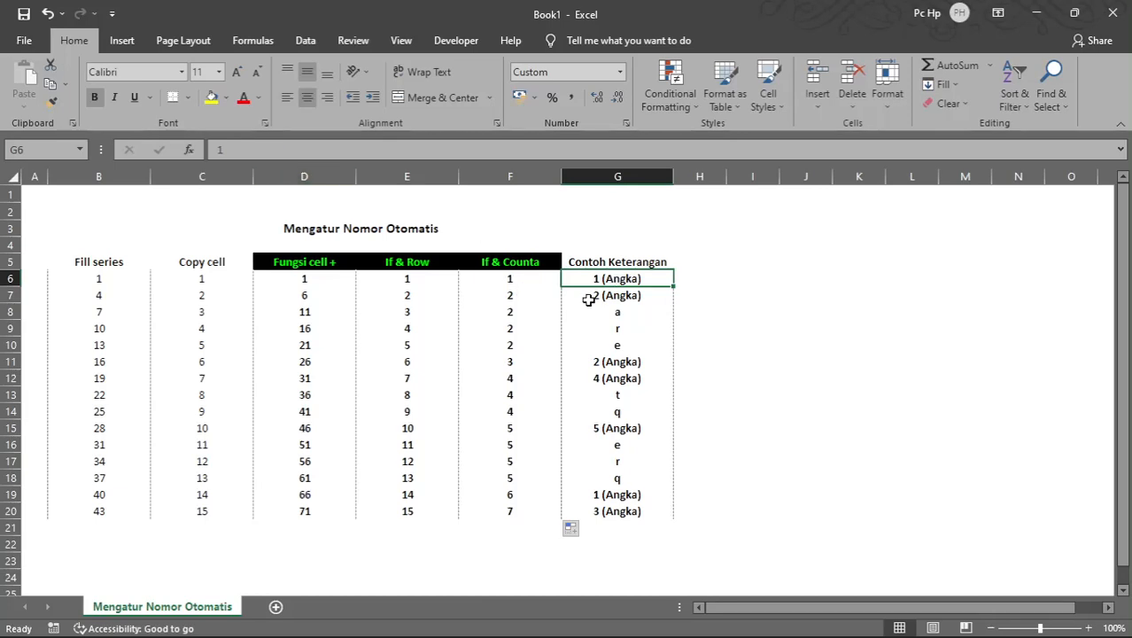
pyautogui.click(588, 299)
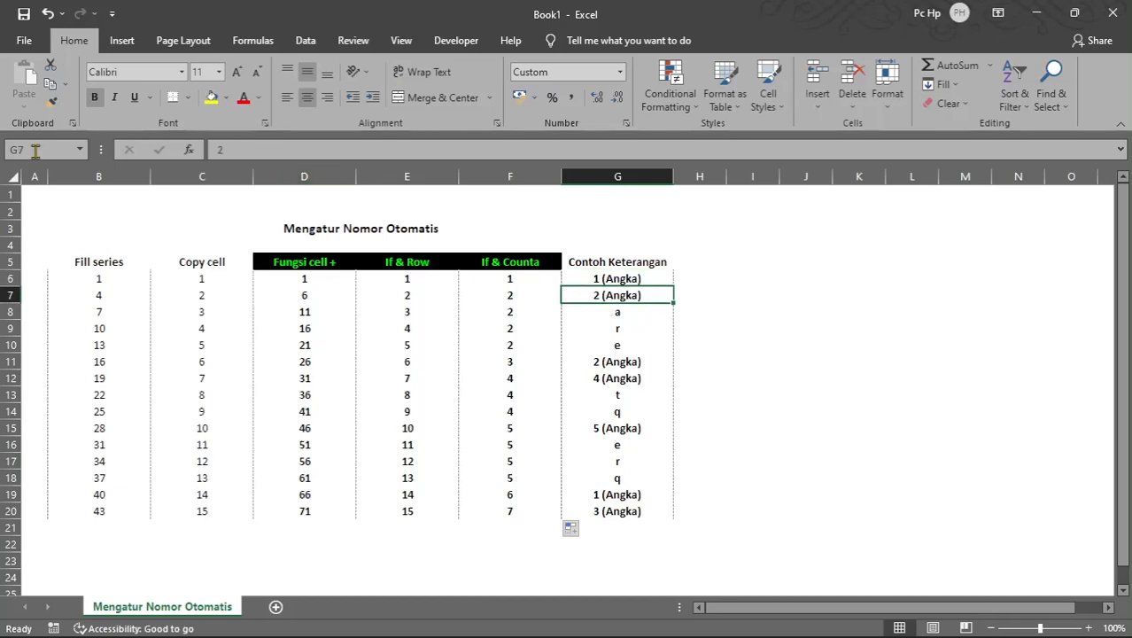
pyautogui.click(527, 299)
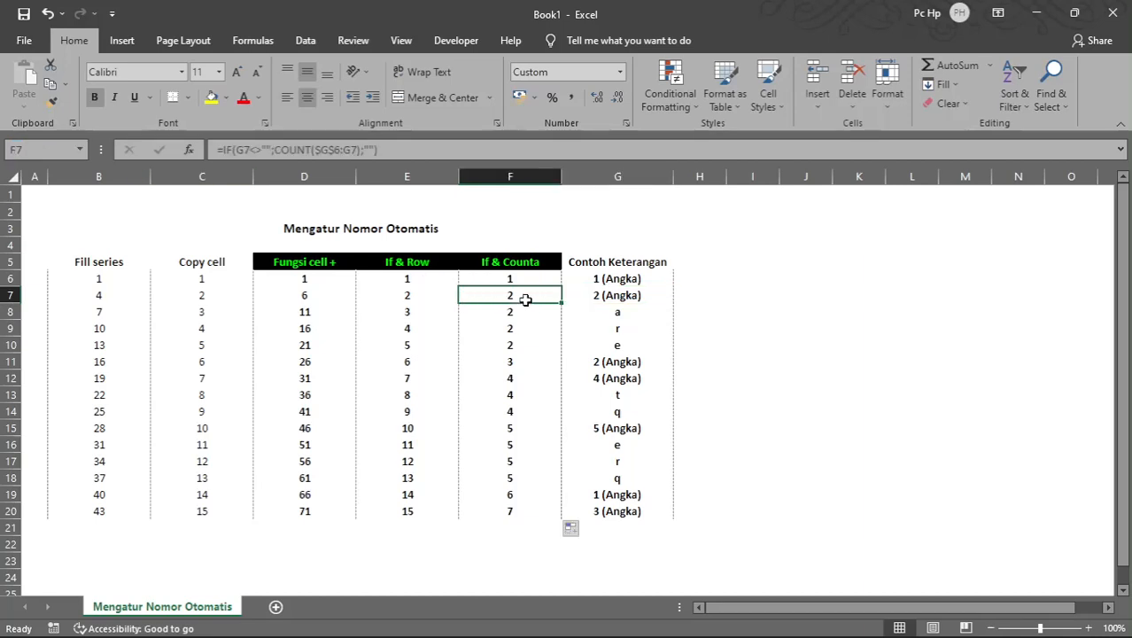
# Examine the COUNT formulas in F8, F10 and F11 against the text and number entries in column G.
pyautogui.click(609, 311)
pyautogui.click(54, 151)
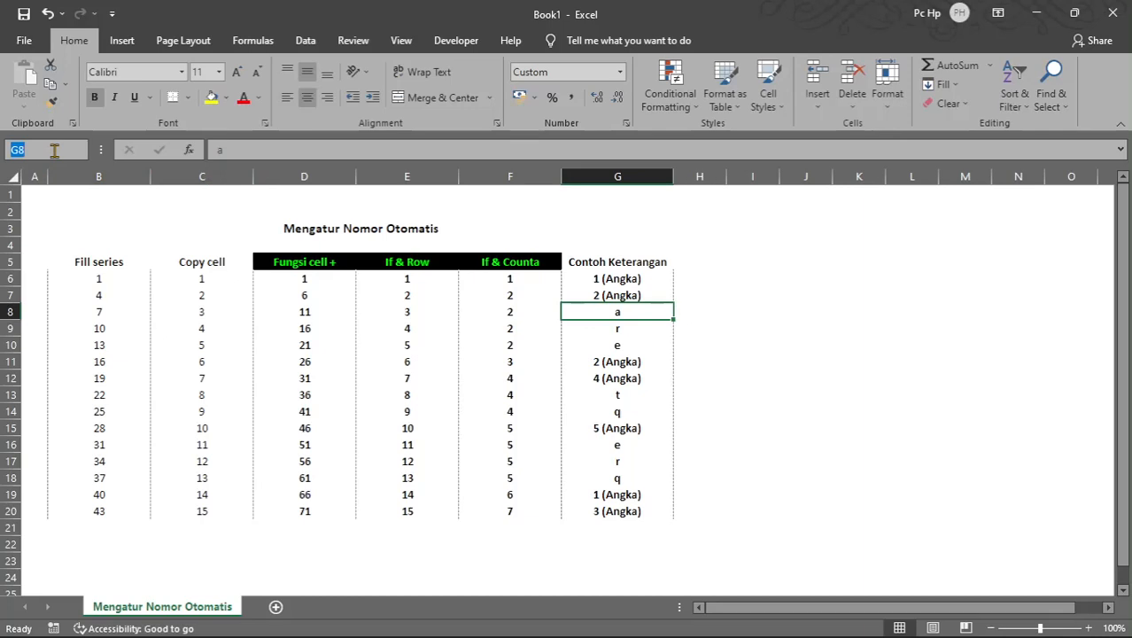
pyautogui.click(594, 309)
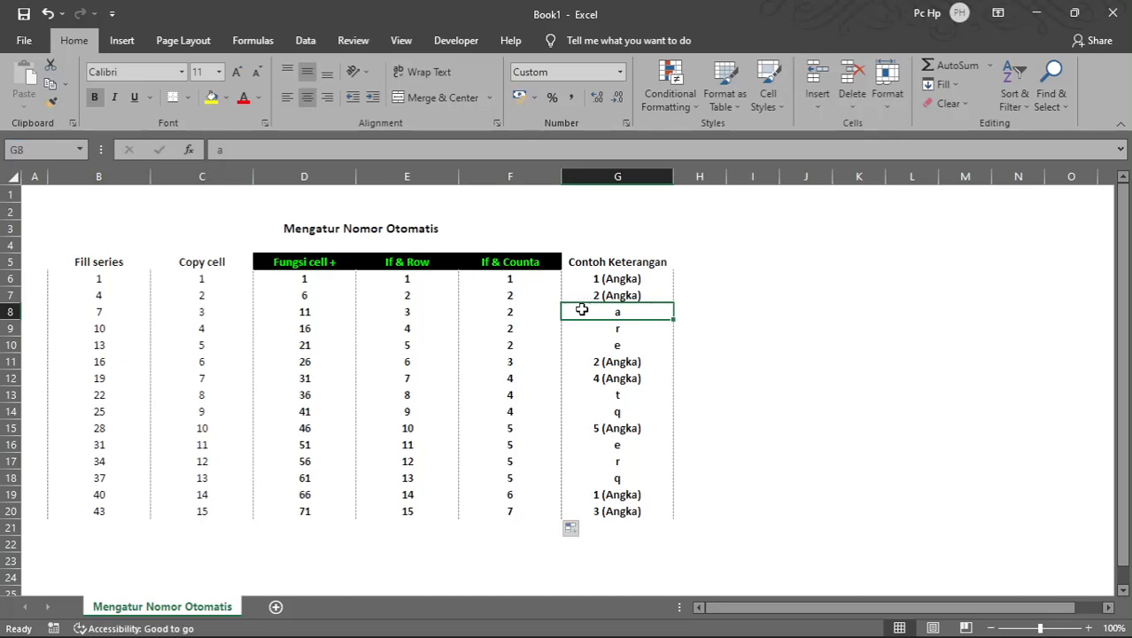
pyautogui.click(512, 313)
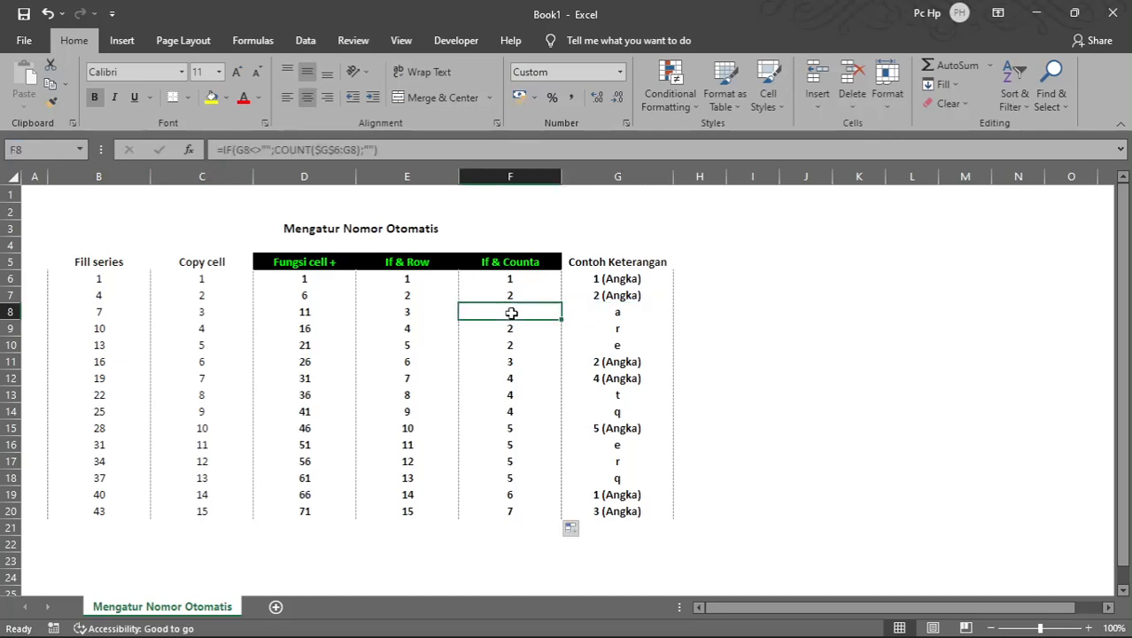
pyautogui.click(599, 298)
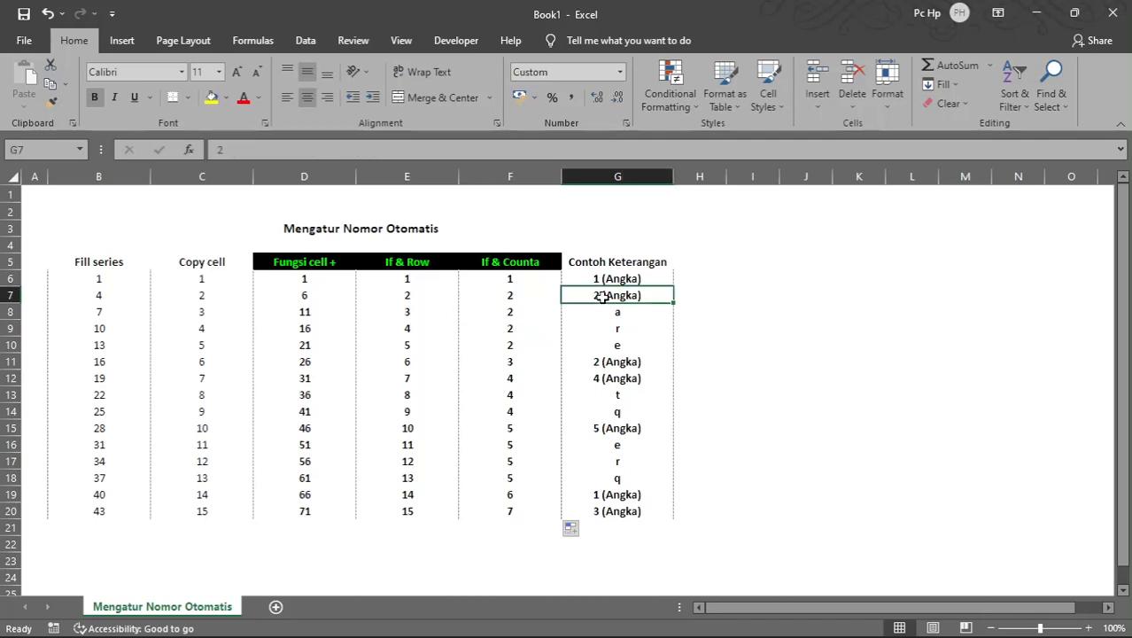
pyautogui.click(621, 345)
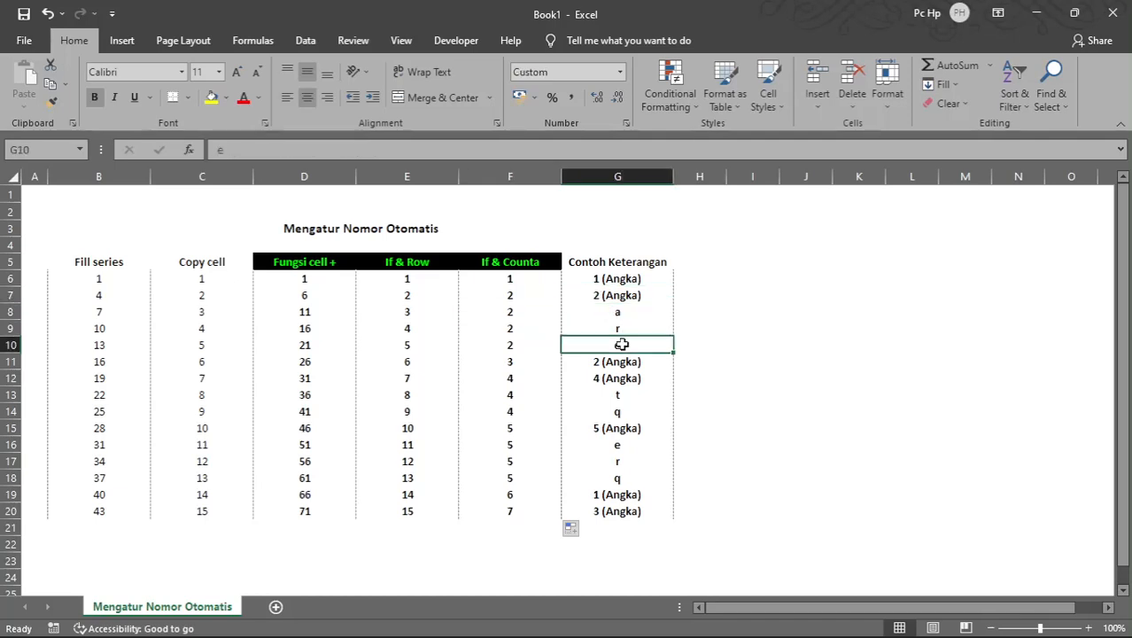
pyautogui.click(507, 343)
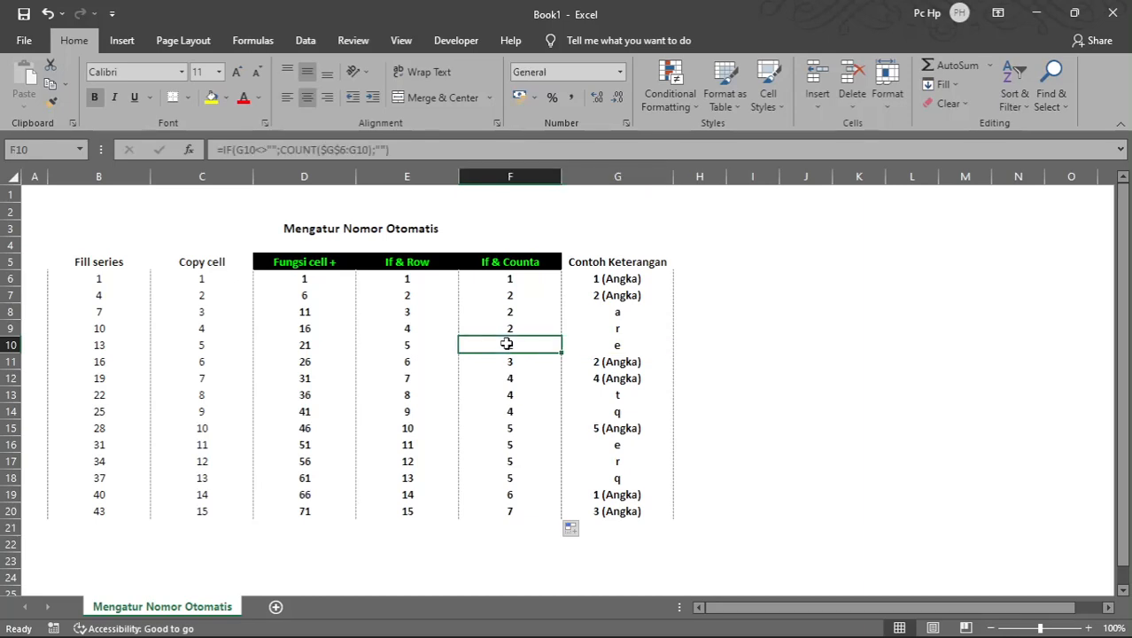
pyautogui.click(606, 290)
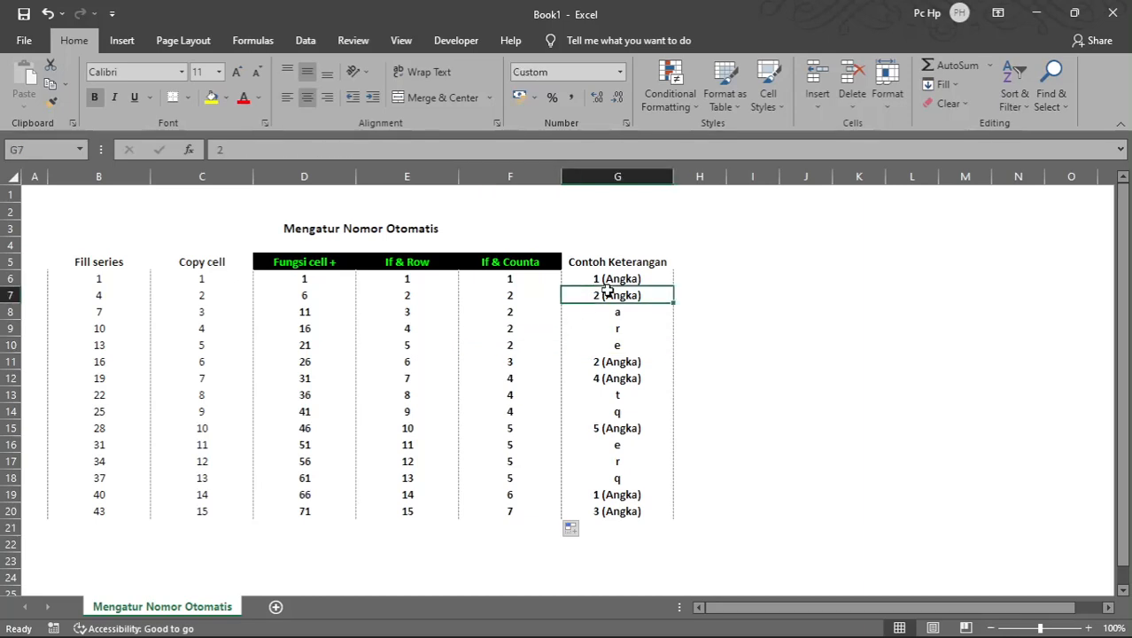
pyautogui.click(610, 361)
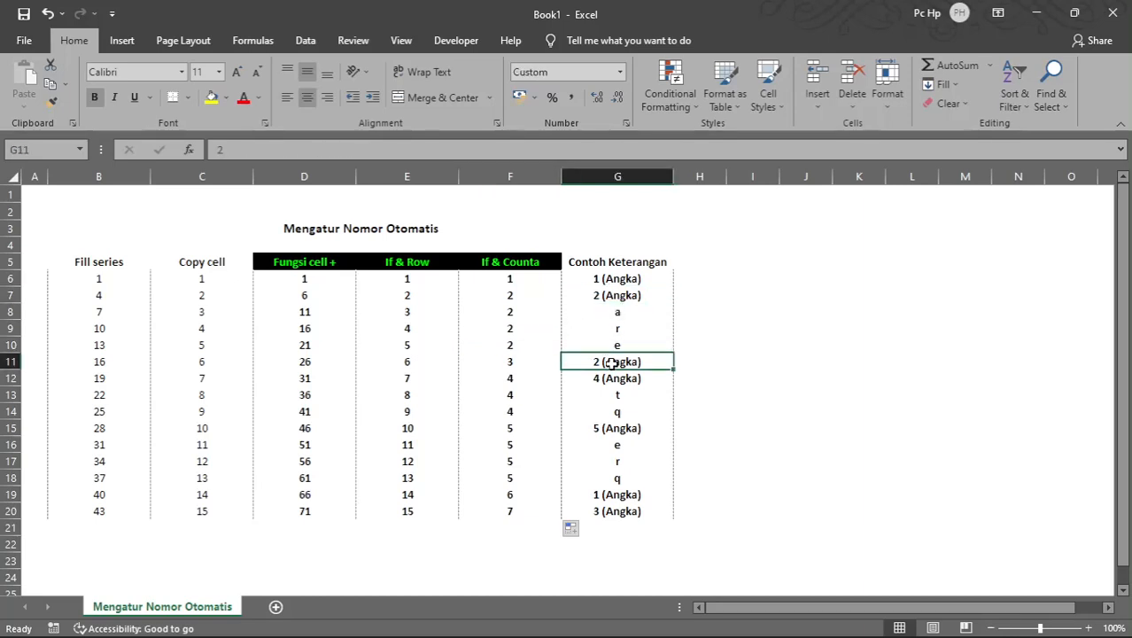
pyautogui.click(512, 362)
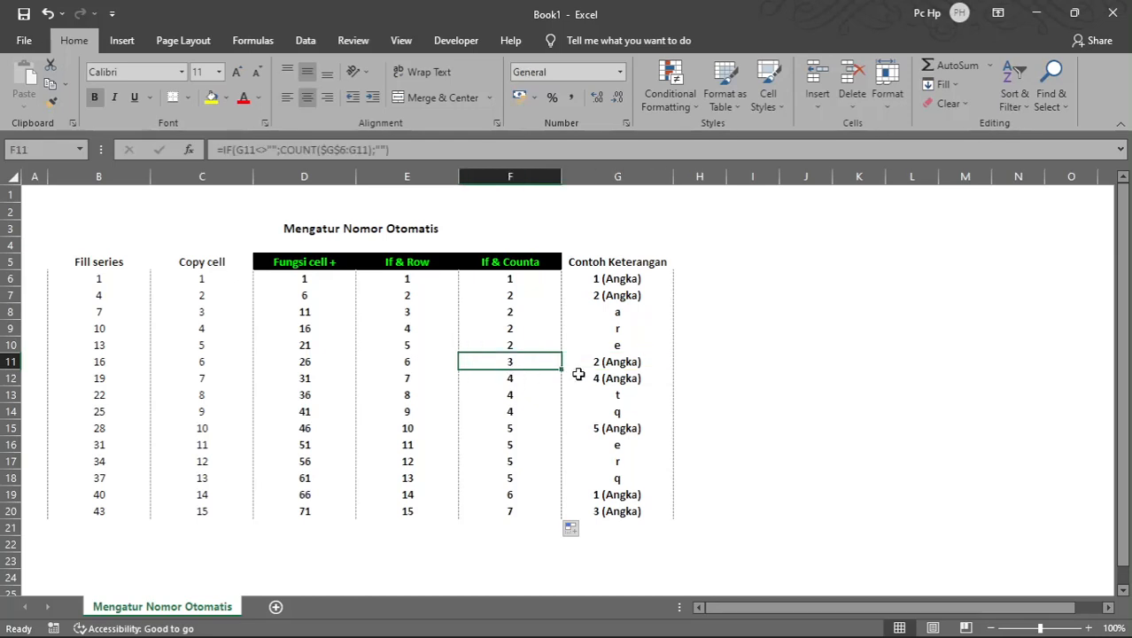
# Compare the COUNT formulas in F12, F13 and F15 with the number and text entries in G12:G15.
pyautogui.click(615, 380)
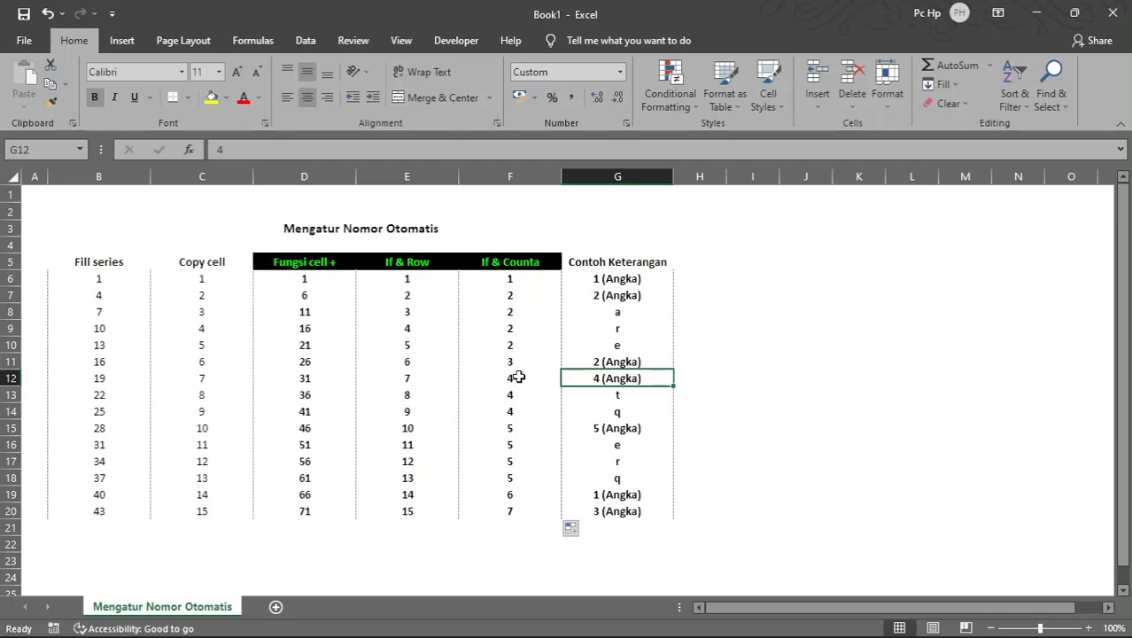
pyautogui.click(518, 378)
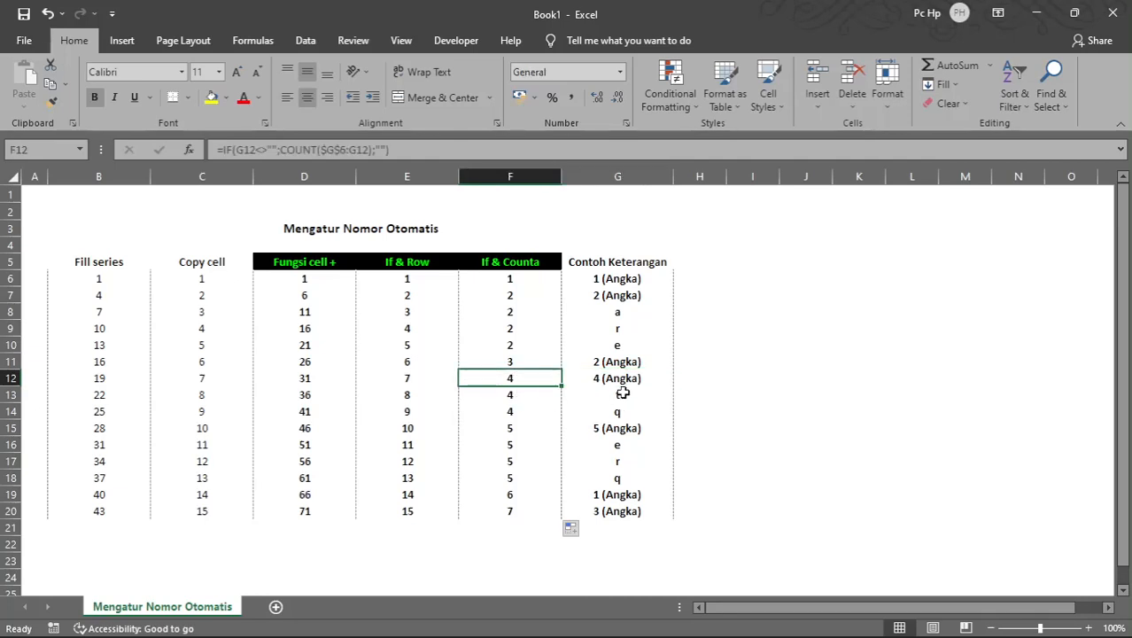
pyautogui.moveTo(623, 391); pyautogui.dragTo(620, 410)
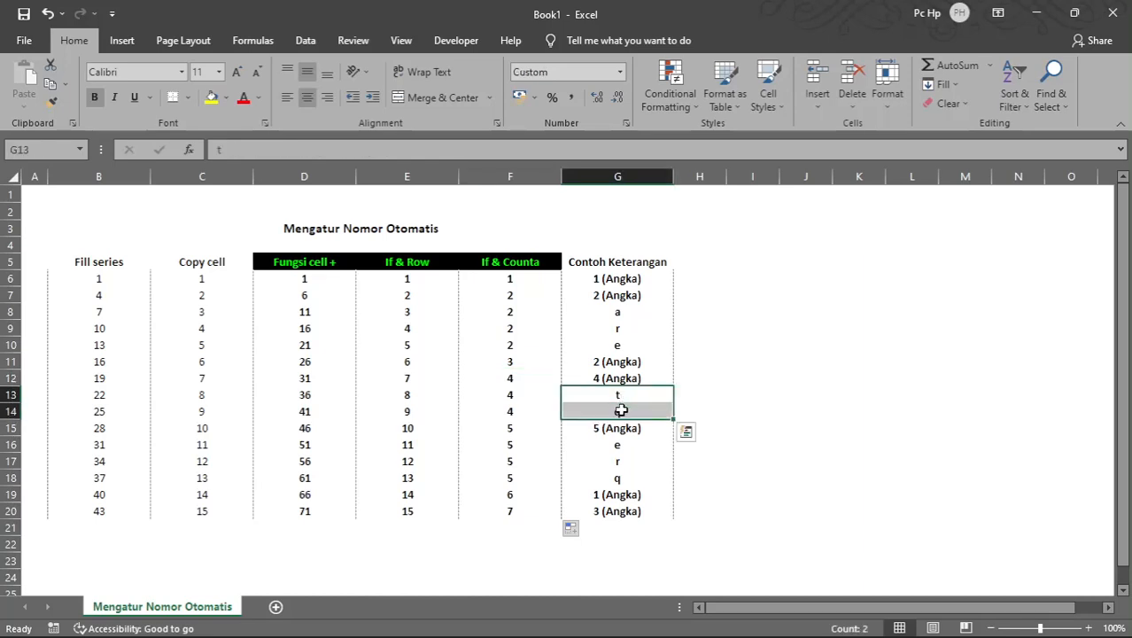
pyautogui.click(515, 398)
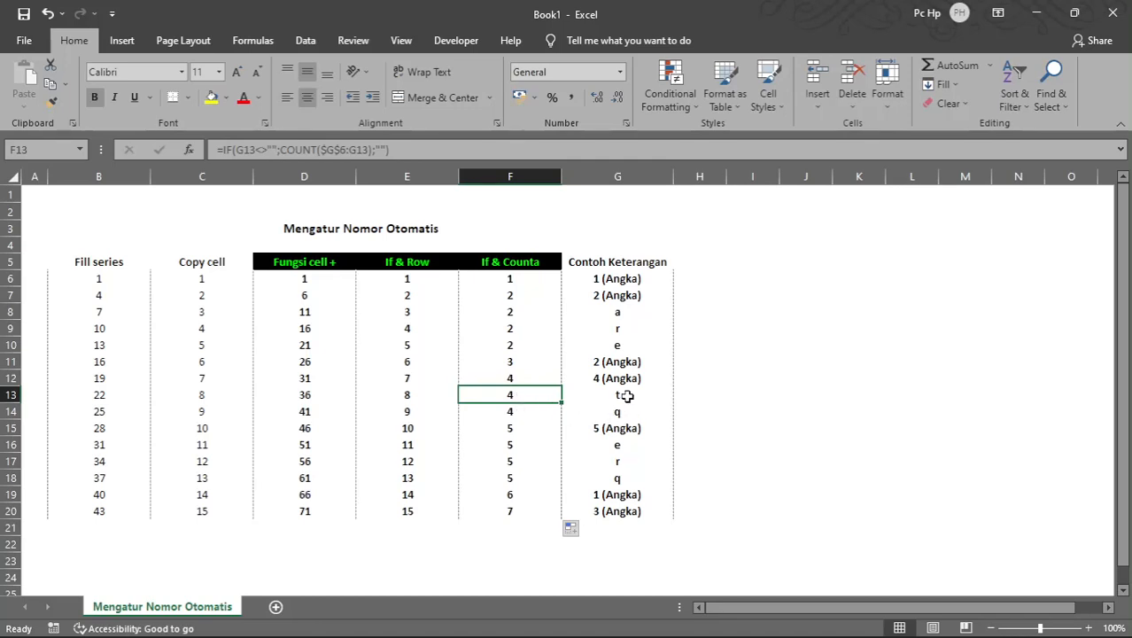
pyautogui.click(513, 430)
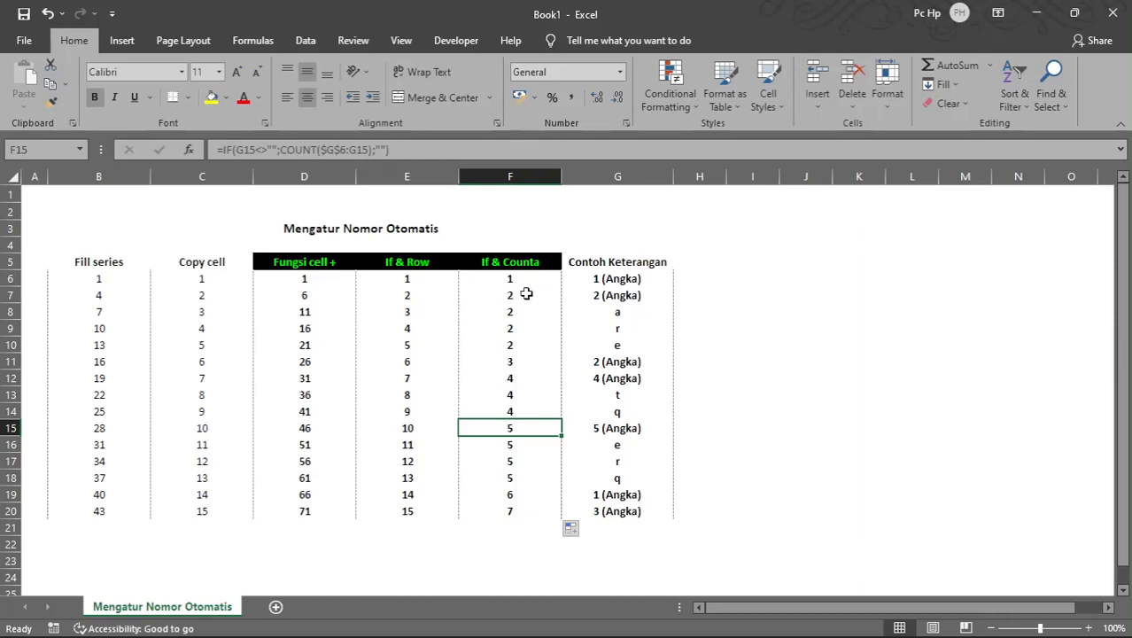
# Fill the number series from G6:G7 down to G20 to test the COUNT numbering in F6:F20, and undo the fill.
pyautogui.click(618, 280)
pyautogui.moveTo(617, 280); pyautogui.dragTo(617, 295)
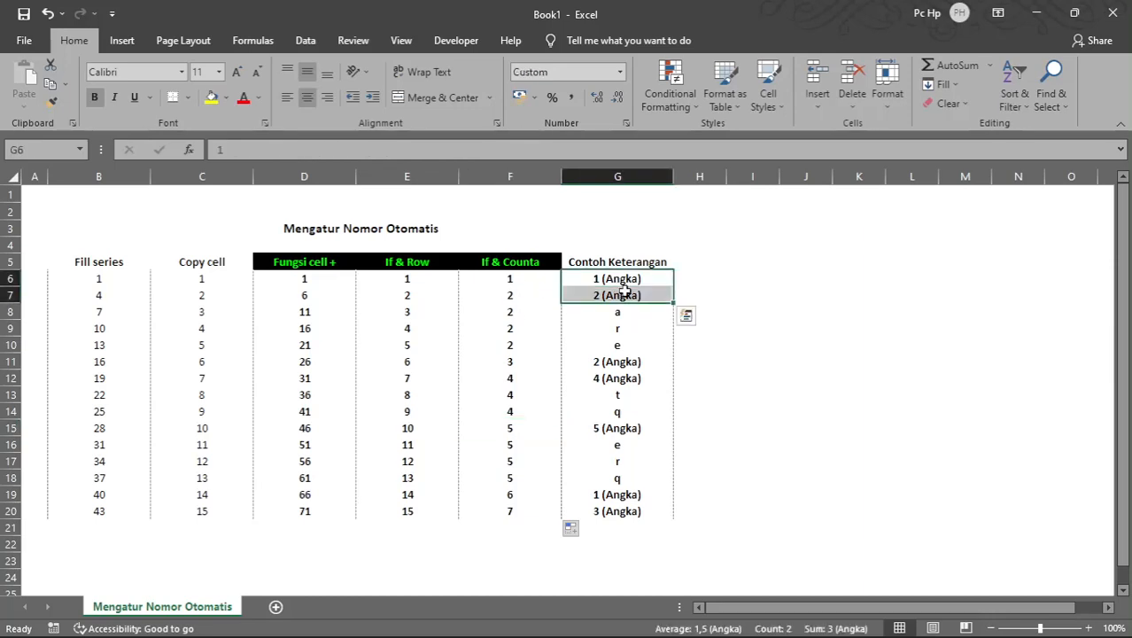
pyautogui.doubleClick(674, 304)
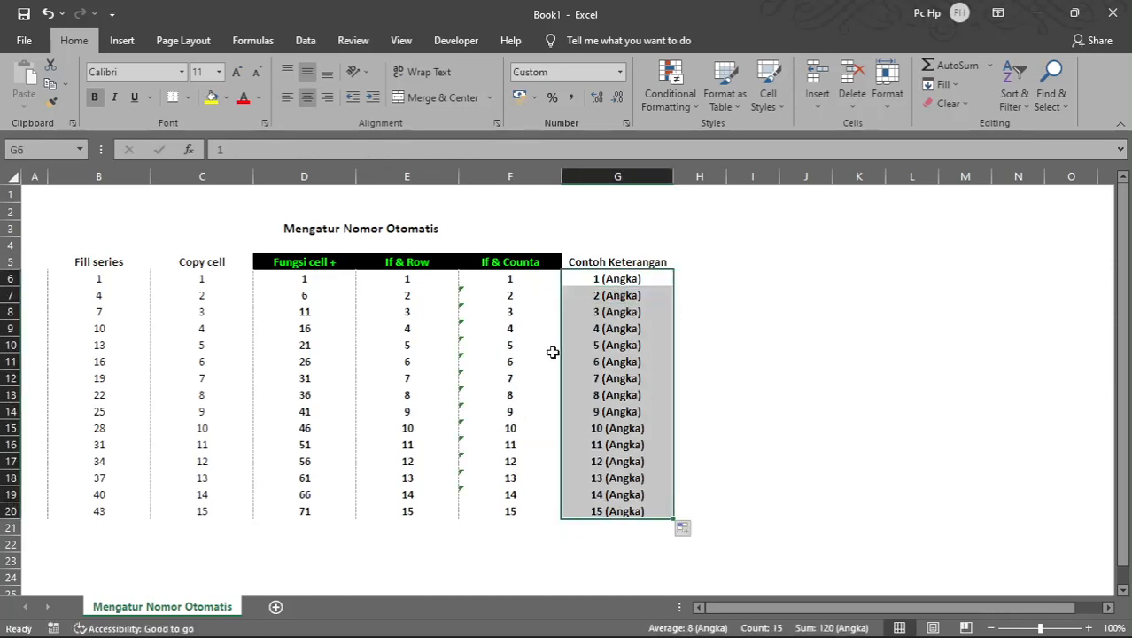
pyautogui.moveTo(520, 281); pyautogui.dragTo(526, 513)
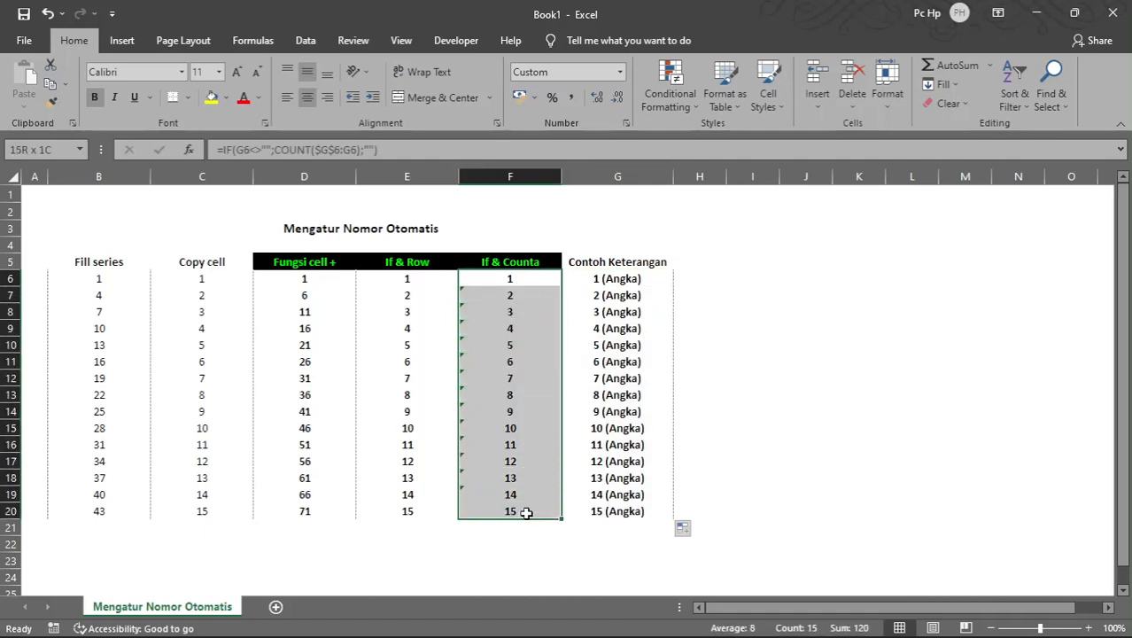
pyautogui.click(618, 285)
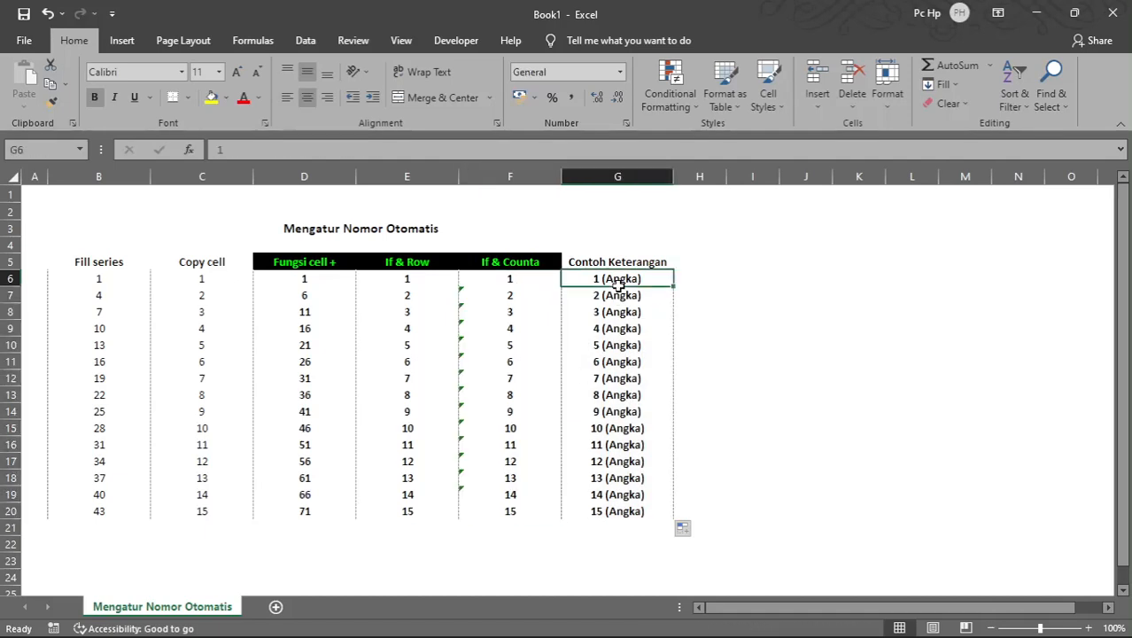
pyautogui.click(615, 310)
pyautogui.click(624, 282)
pyautogui.click(628, 346)
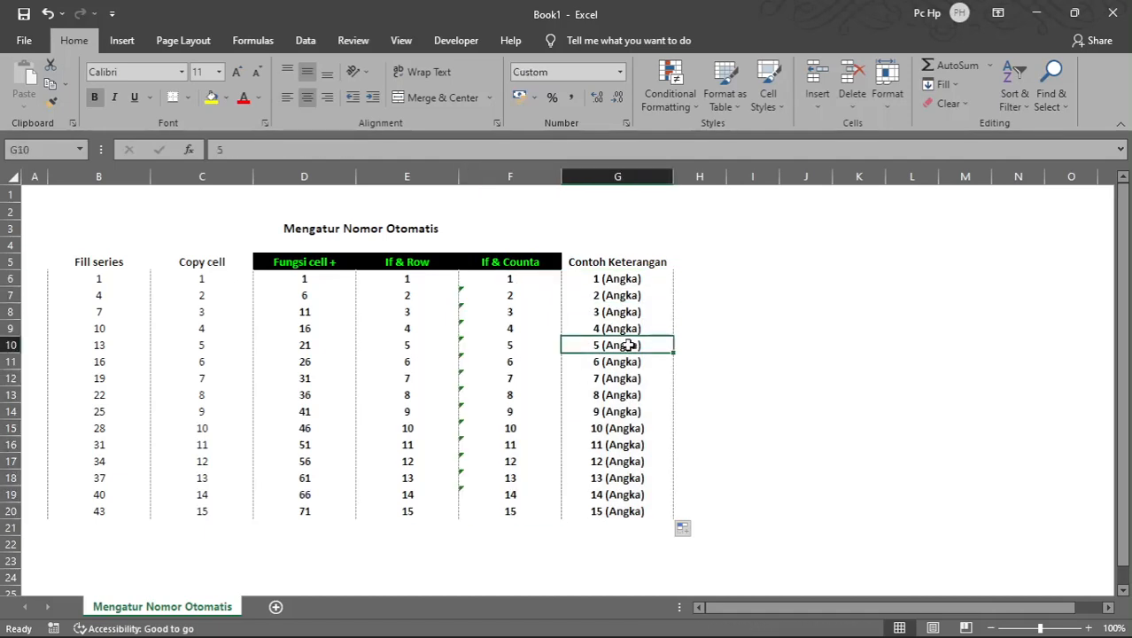
pyautogui.hotkey('ctrl', 'z')
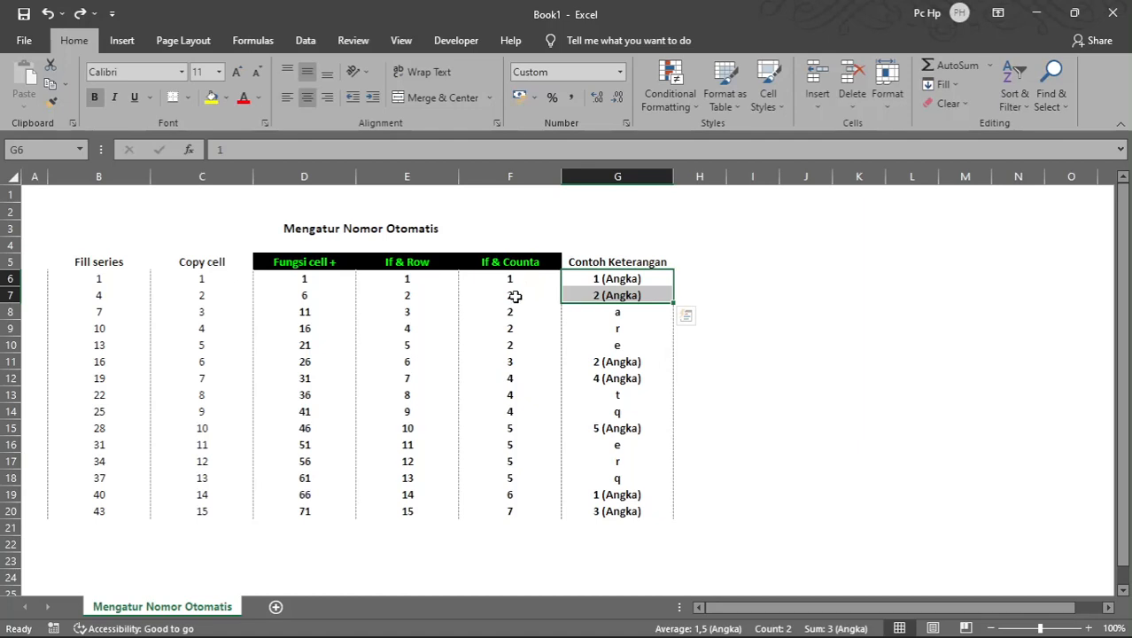
# Replace COUNT with COUNTA in the F6 formula and autofill it down to F20.
pyautogui.moveTo(514, 295); pyautogui.dragTo(512, 323)
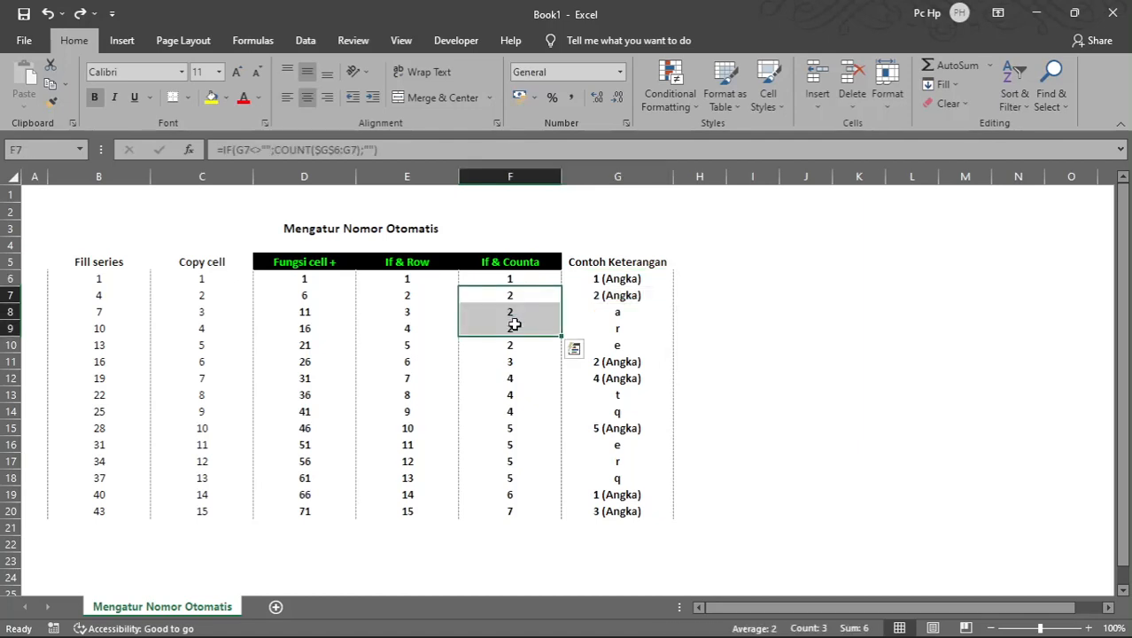
pyautogui.click(518, 278)
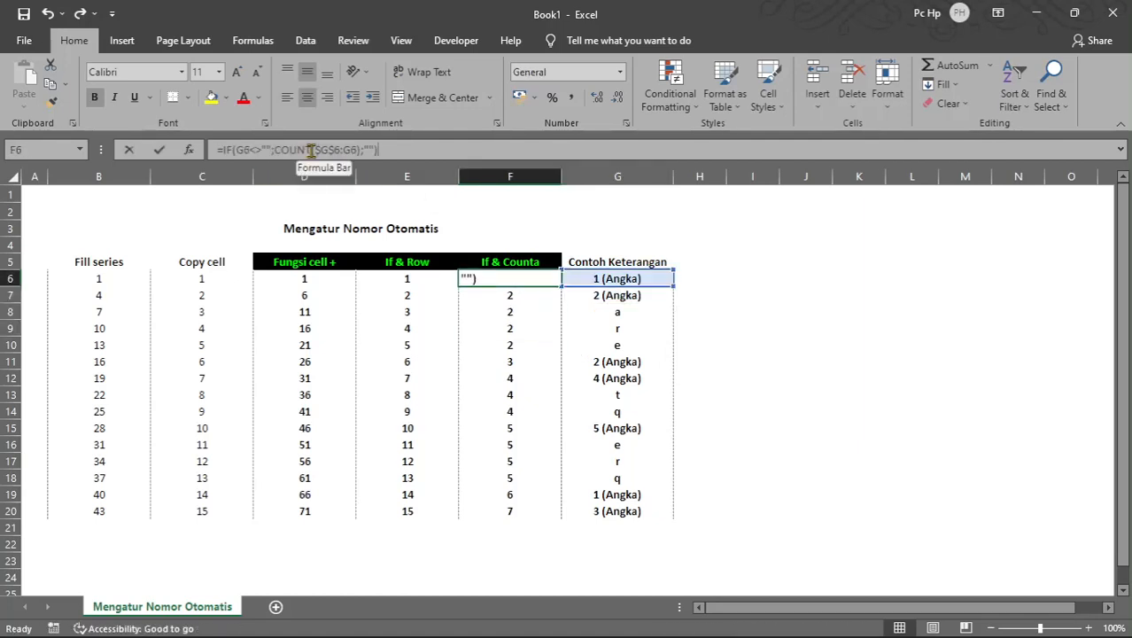
pyautogui.click(307, 150)
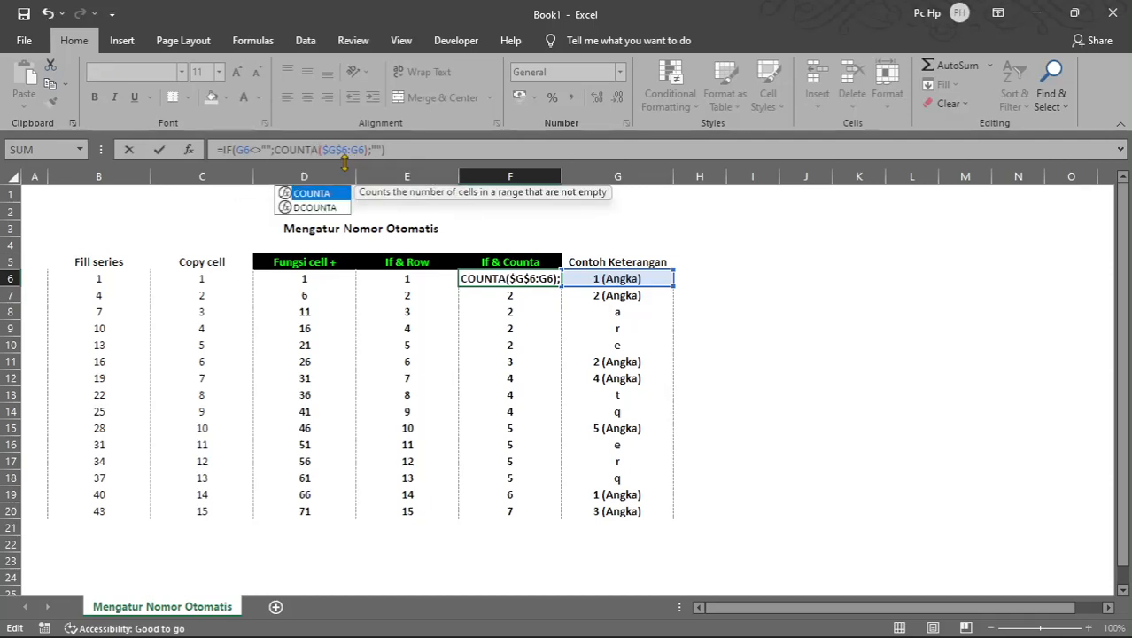
pyautogui.press('Return')
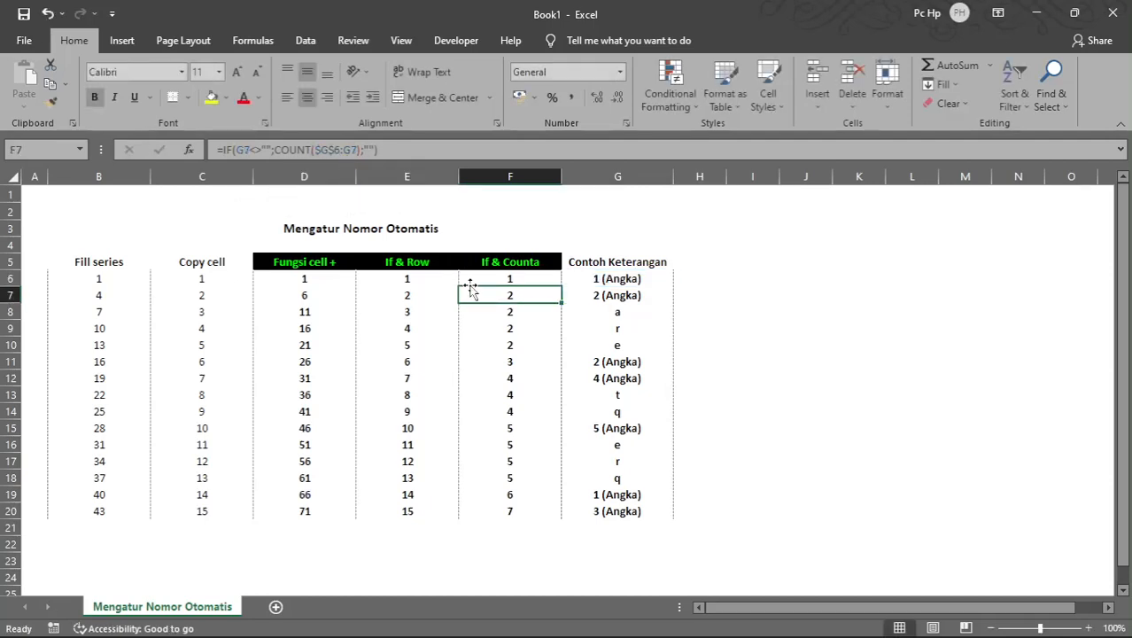
pyautogui.click(518, 279)
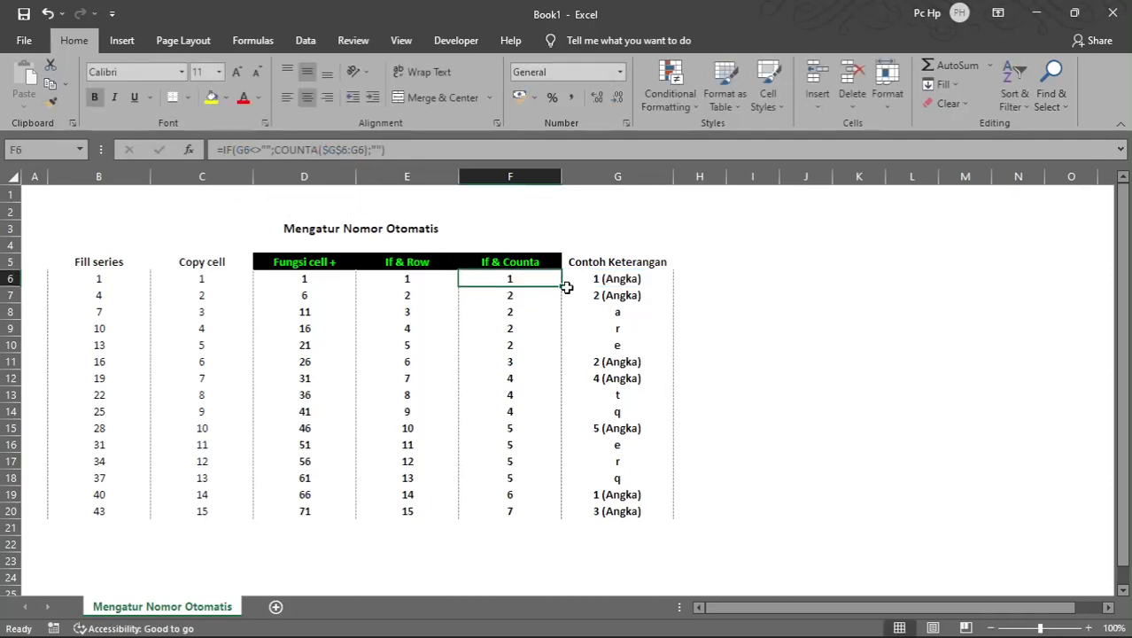
pyautogui.doubleClick(563, 286)
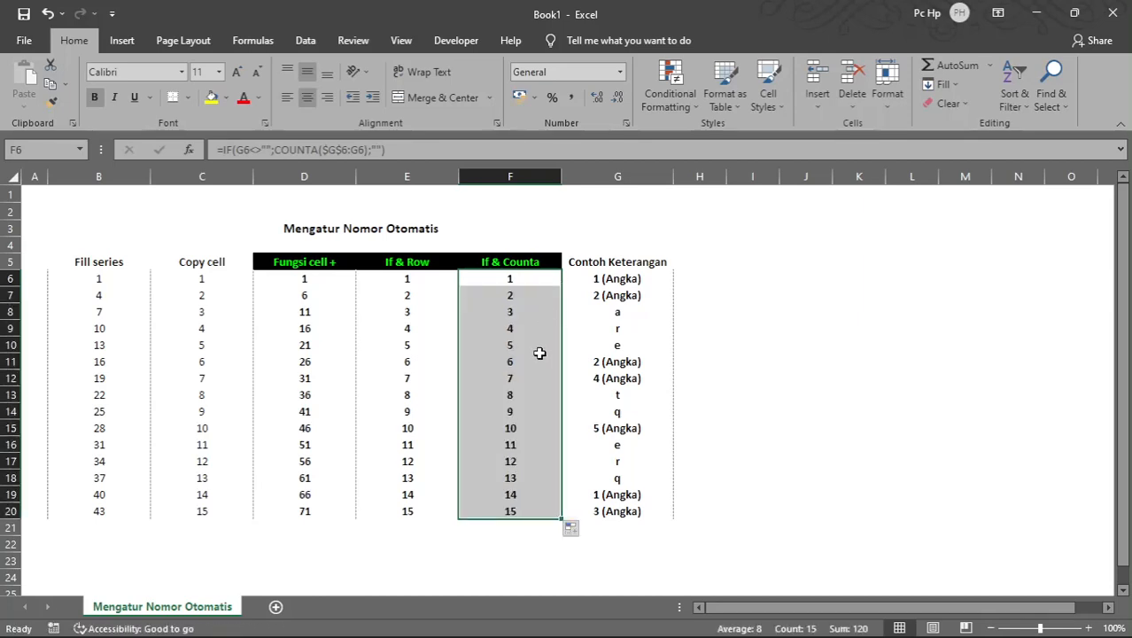
pyautogui.click(539, 353)
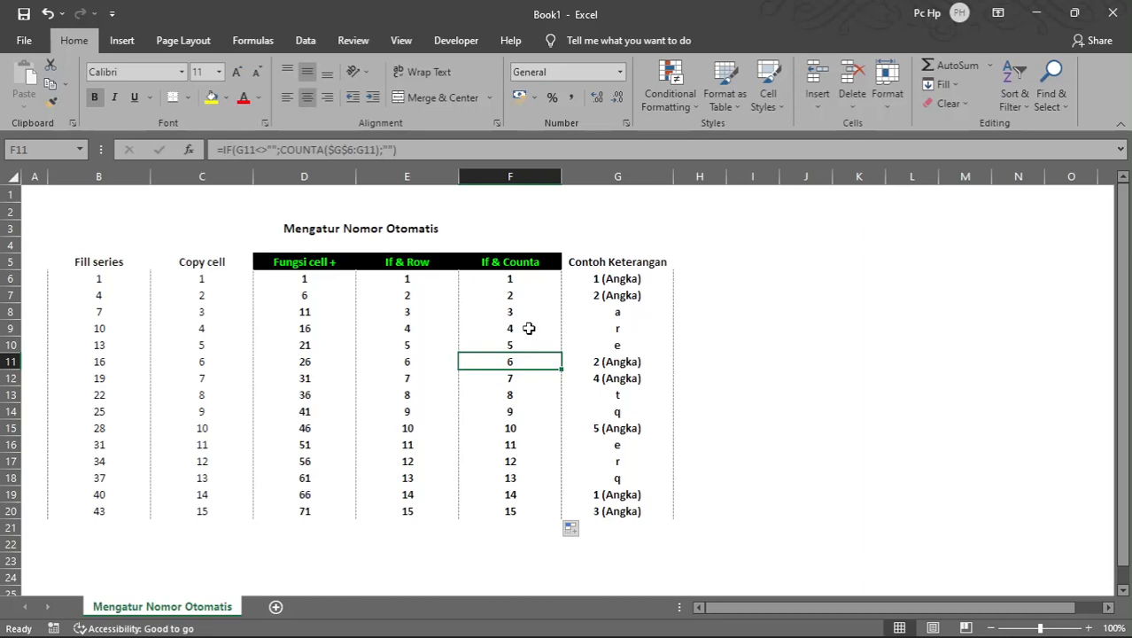